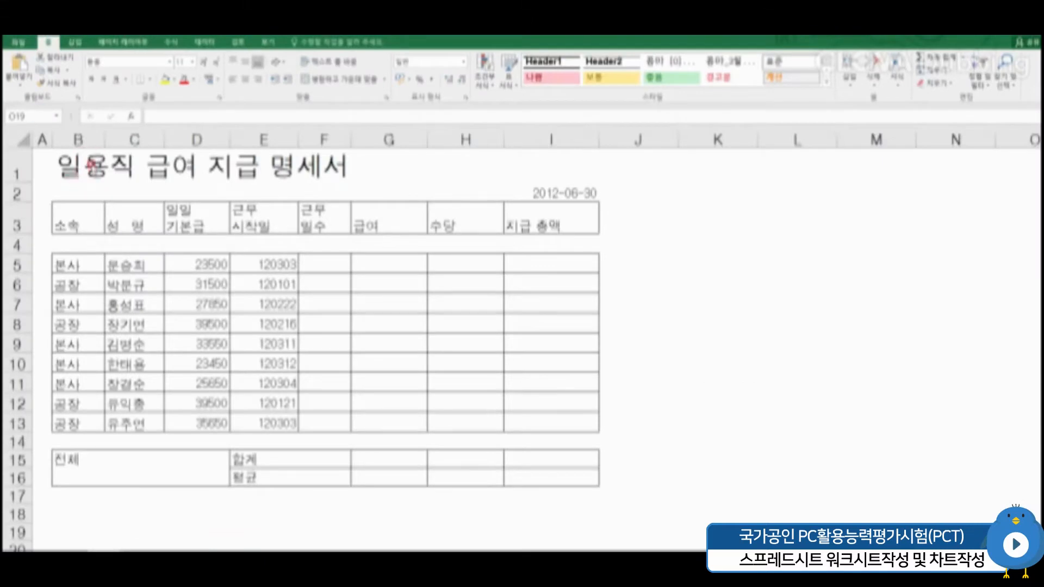
Merge and center the title 일용직 급여 지급 명세서 across B1:I1.
left_click(80, 158)
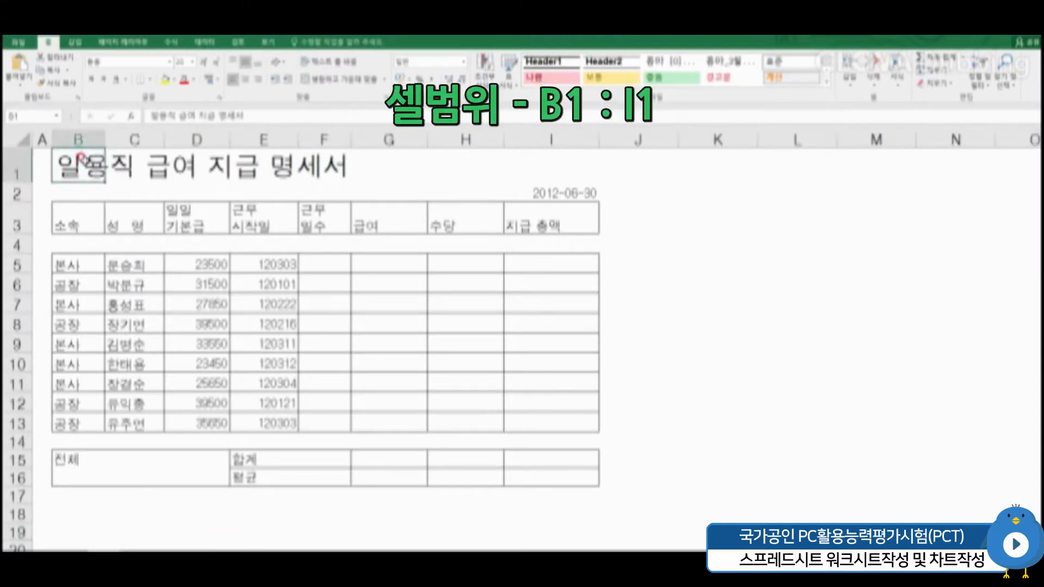
left_click_drag(80, 158, 566, 174)
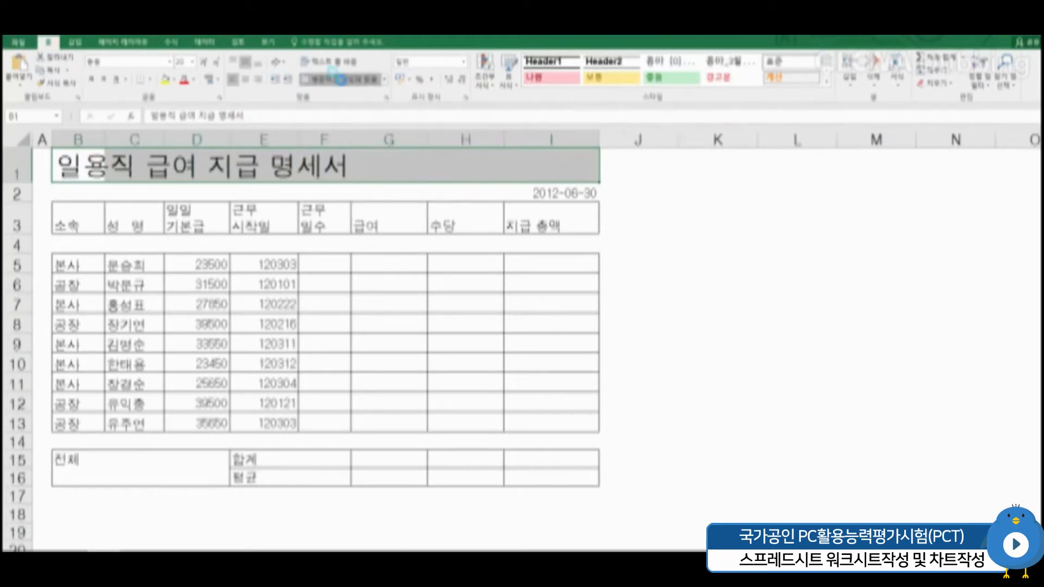
left_click(342, 81)
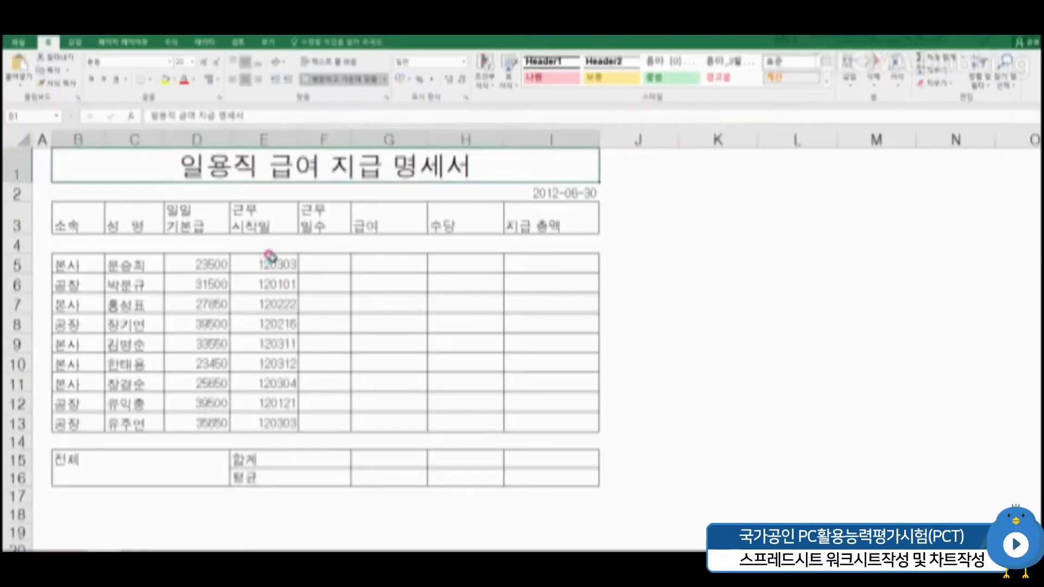
left_click_drag(270, 257, 280, 416)
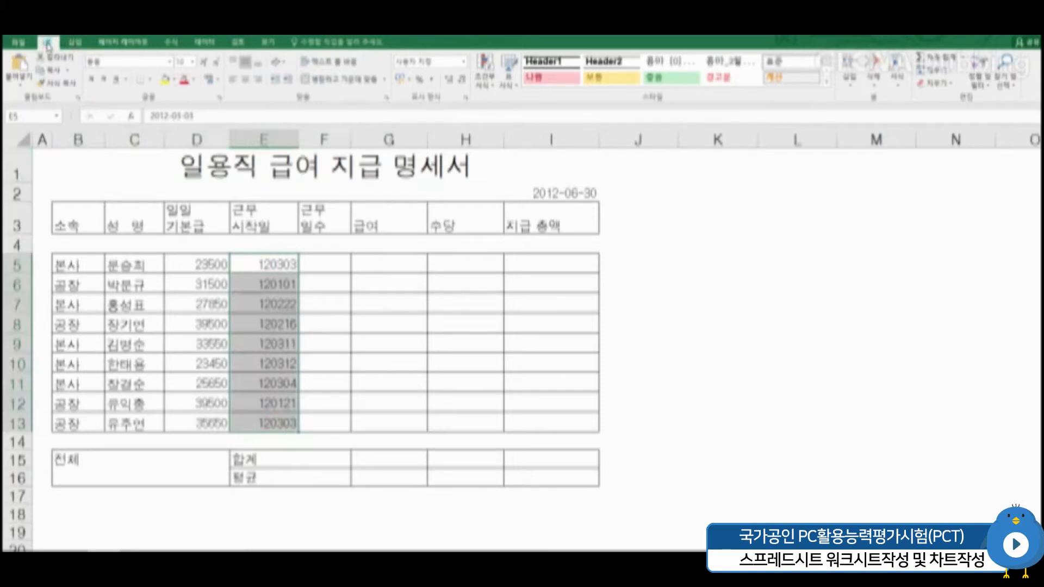
left_click(900, 84)
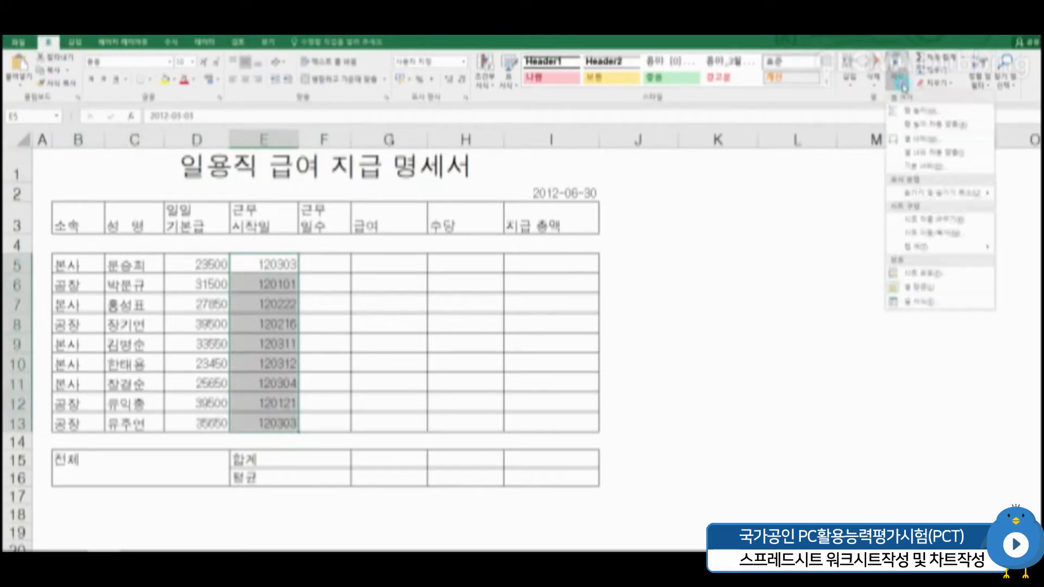
left_click(956, 306)
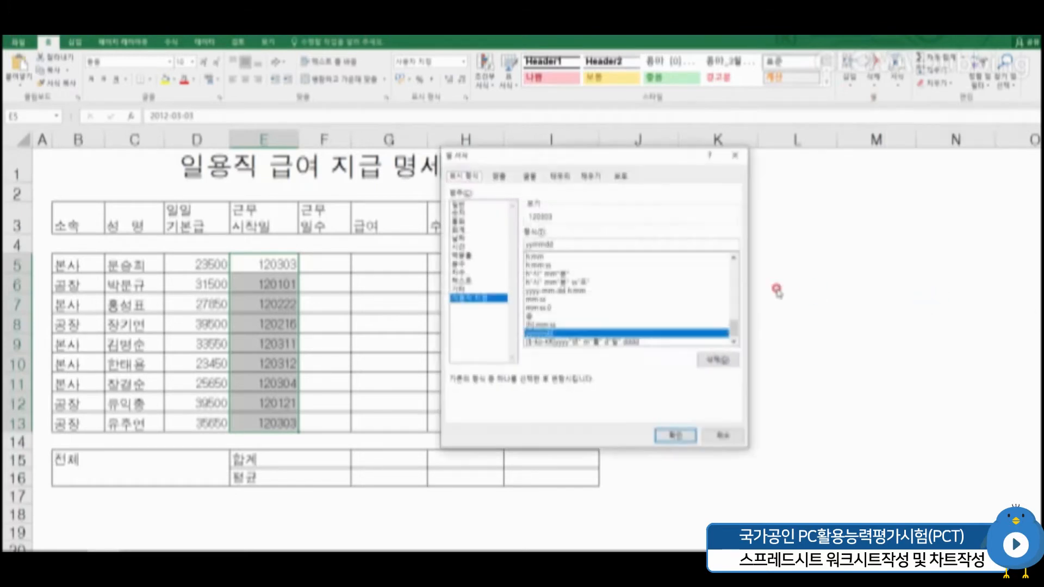
left_click(735, 156)
Format the work start dates in E5:E13 with the Date category's *2012-03-14 format.
left_click_drag(277, 263, 275, 419)
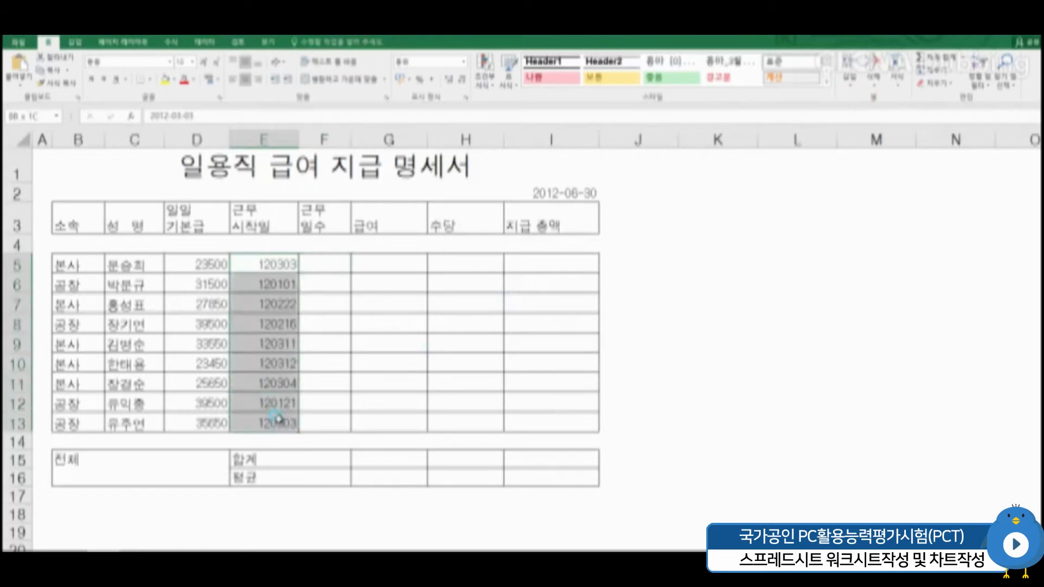
right_click(273, 264)
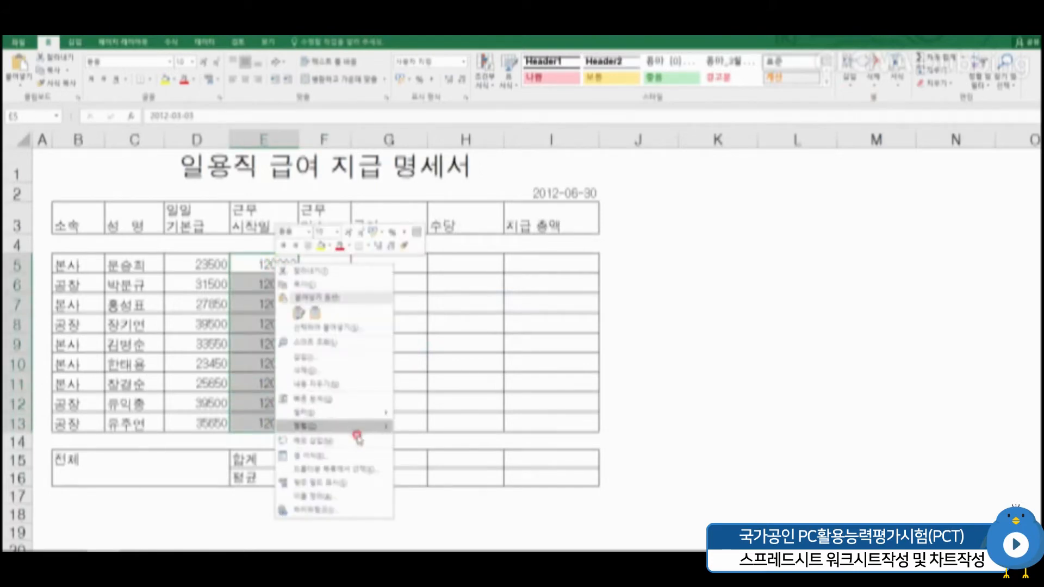
left_click(359, 455)
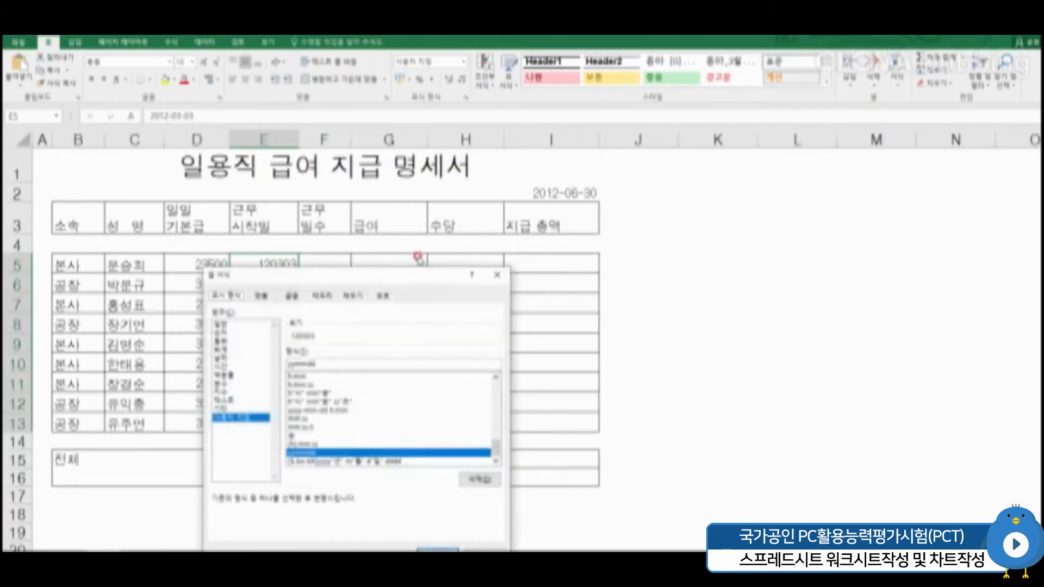
left_click_drag(409, 276, 523, 200)
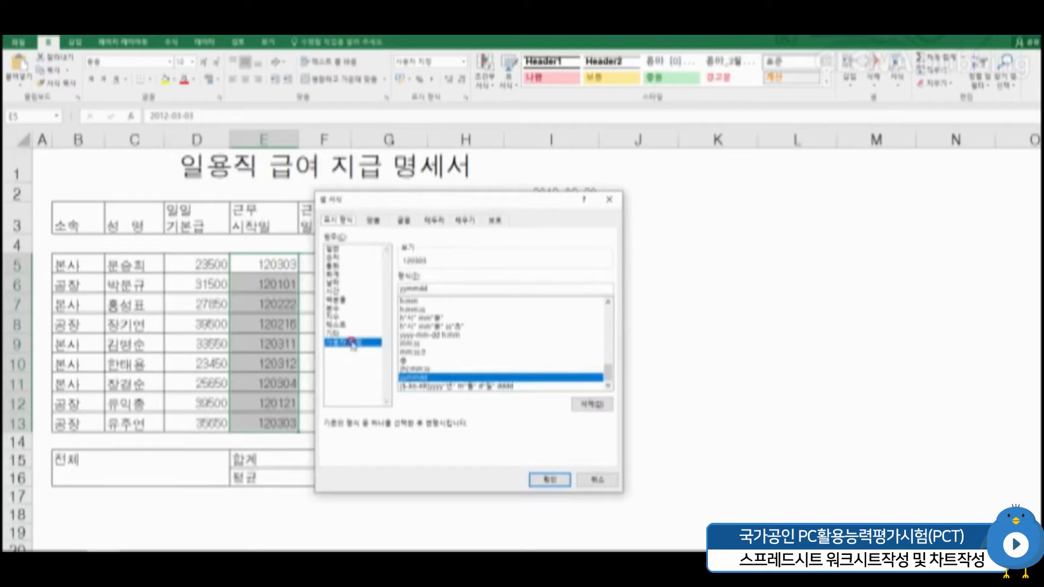
left_click(351, 283)
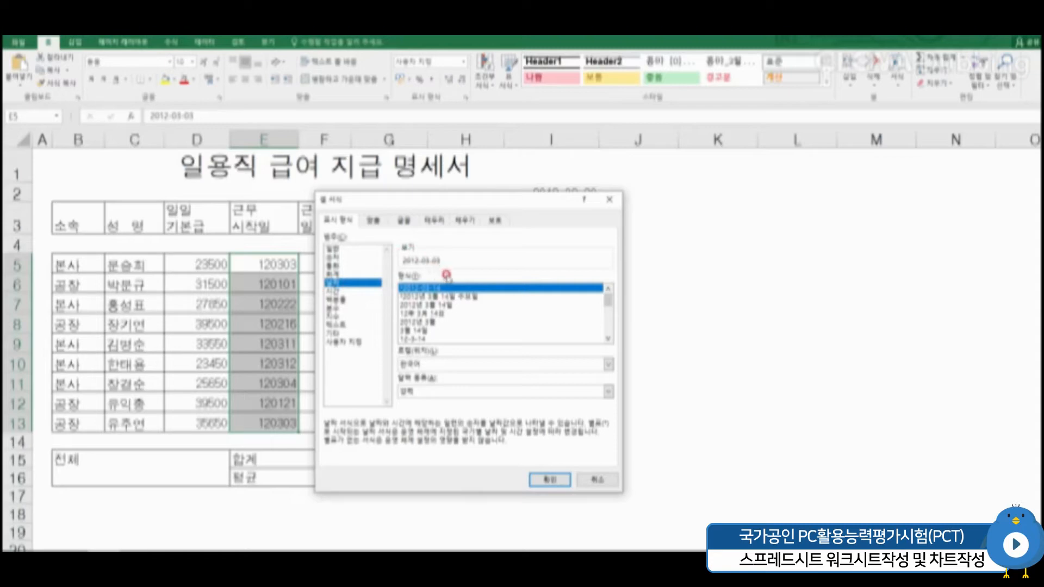
left_click(550, 479)
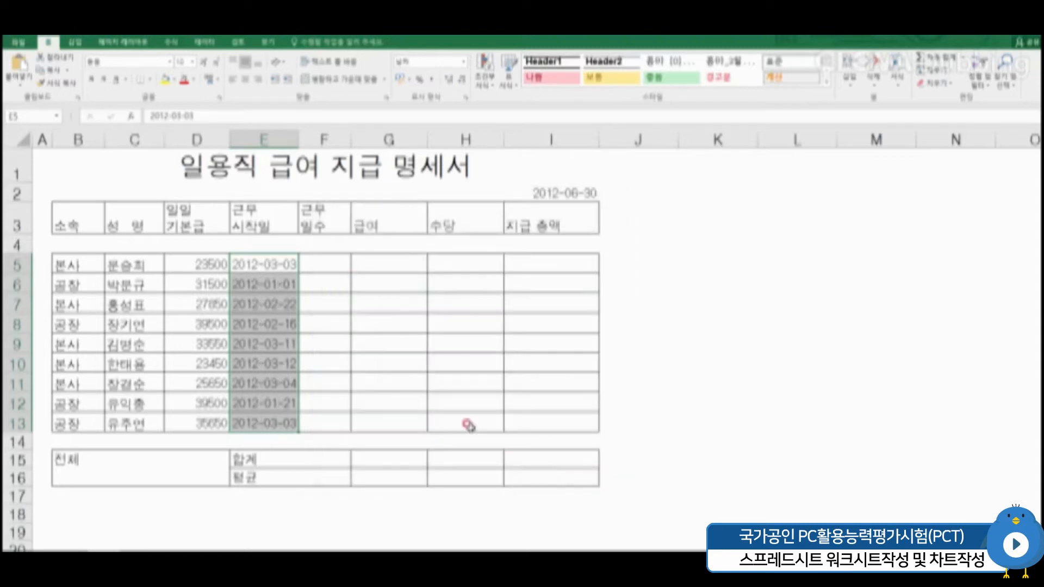
Enter the days-worked formula =$I$2-E5+1 in F5, with the reference to the date in I2 absolute.
left_click(378, 318)
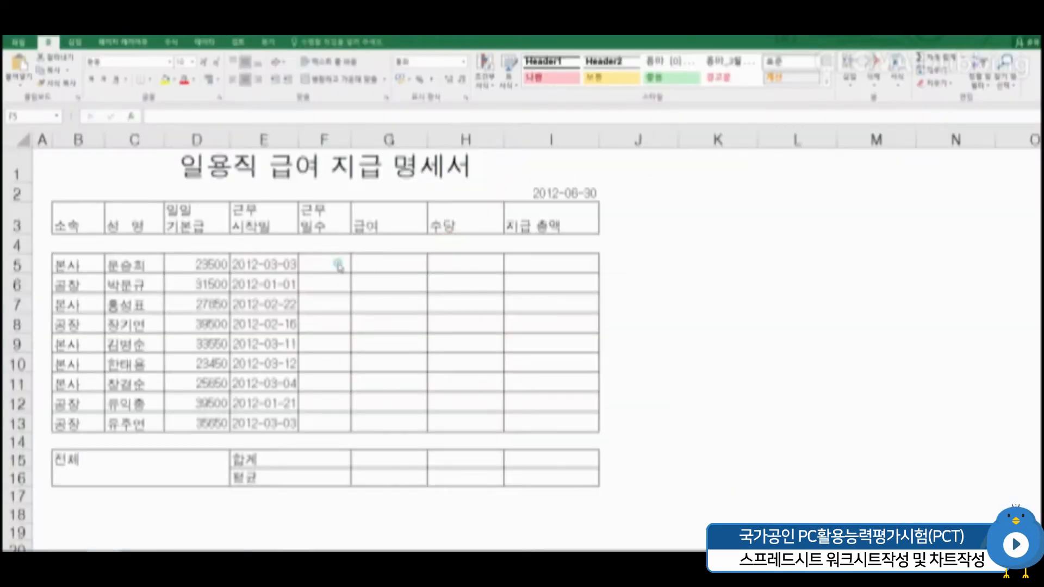
left_click(334, 262)
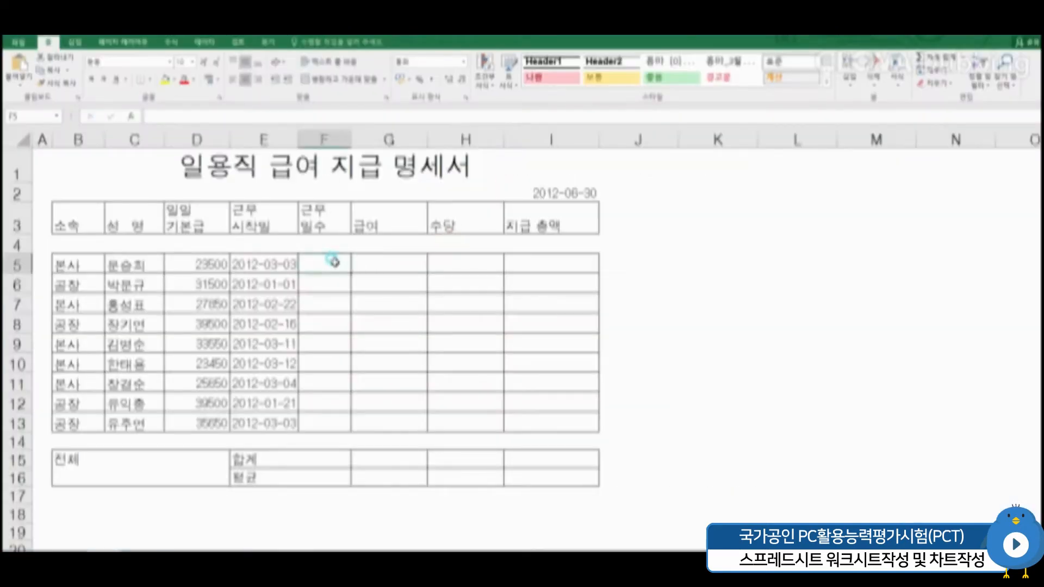
type("=")
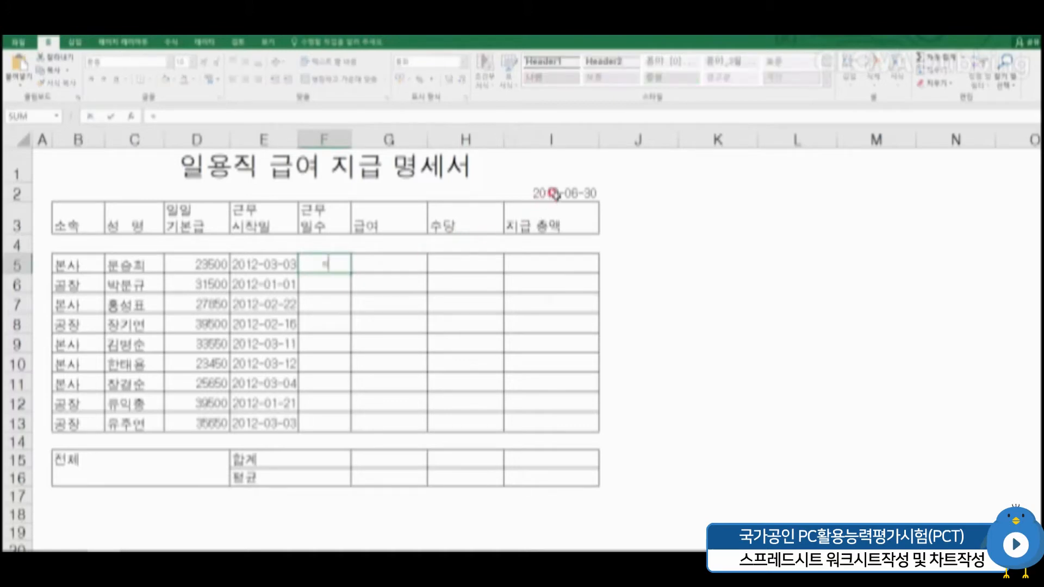
left_click(554, 194)
type("-")
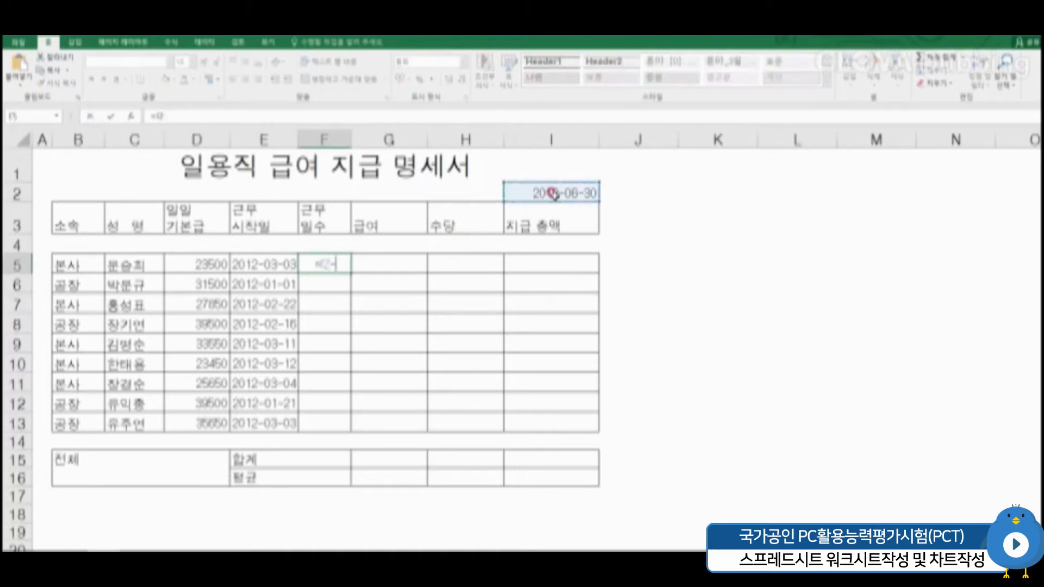
left_click(267, 263)
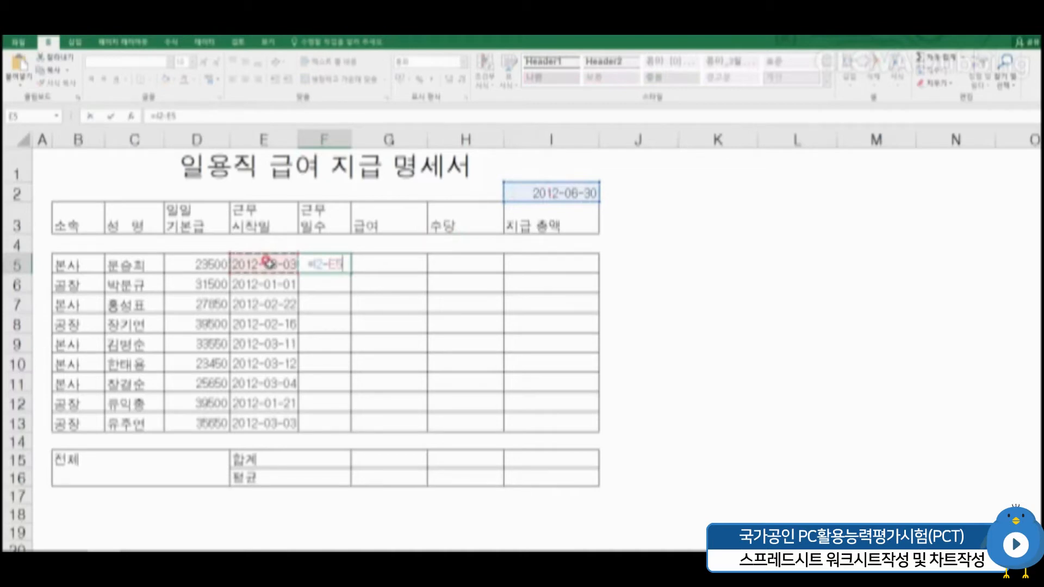
type("+1")
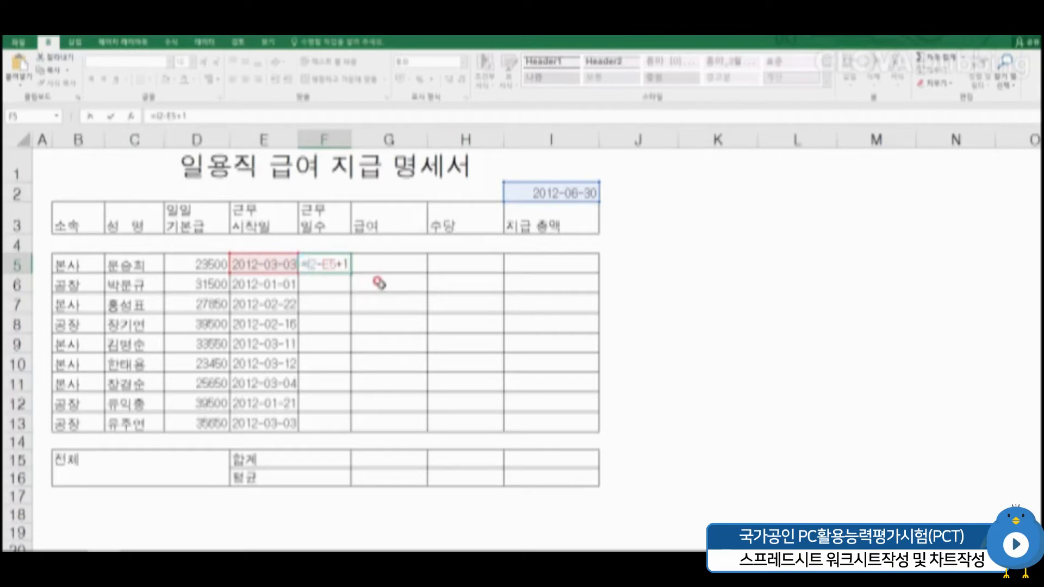
type("$I")
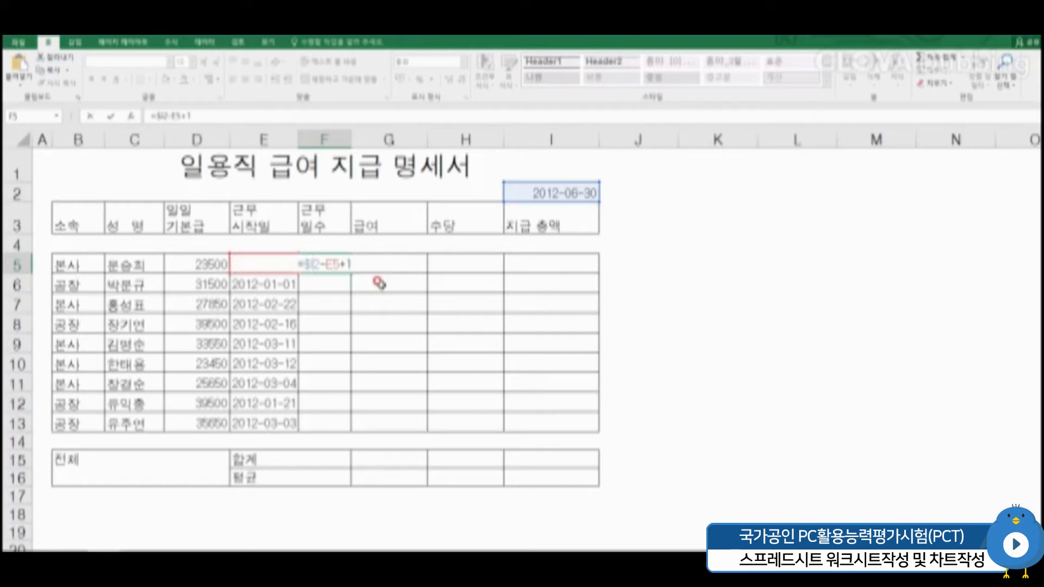
type("$")
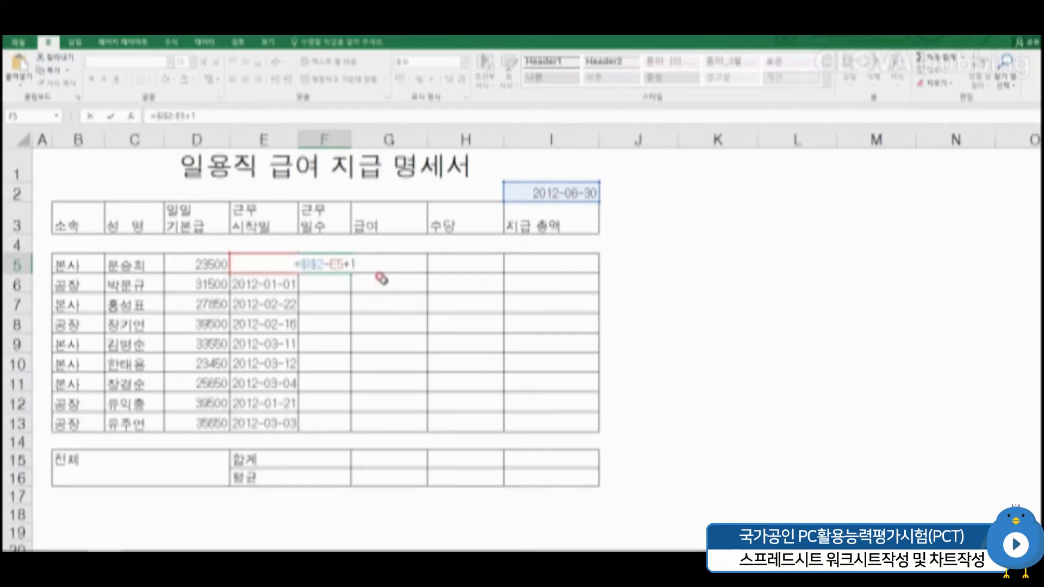
key("Return")
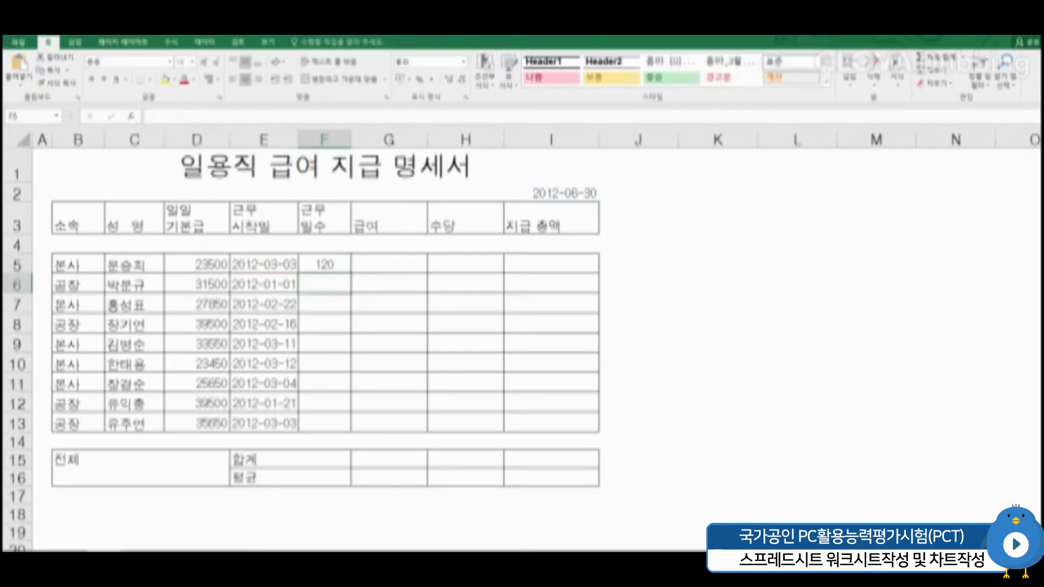
Fill the days-worked formula from F5 down through F13.
key("Up")
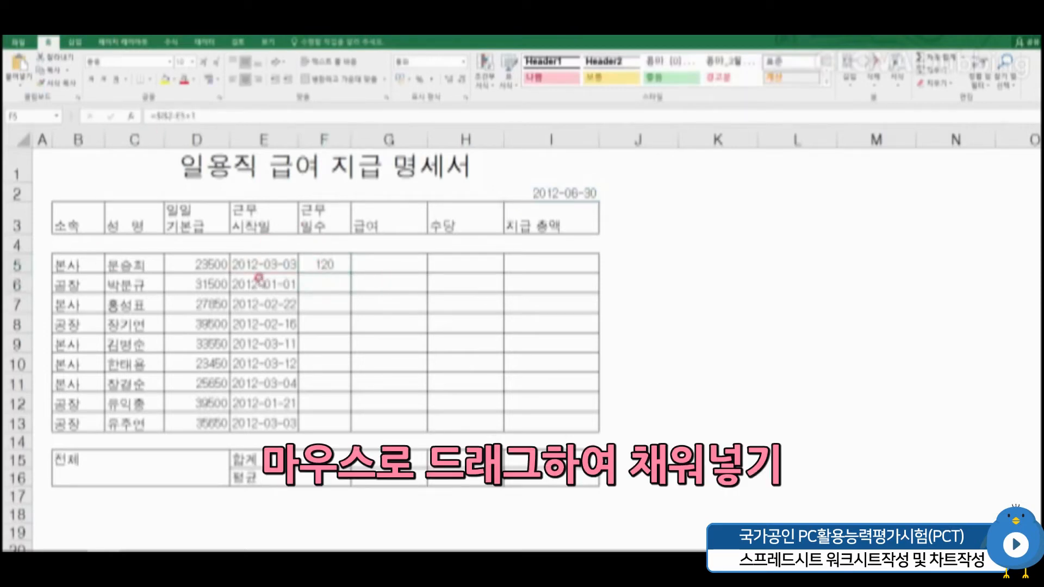
left_click(321, 257)
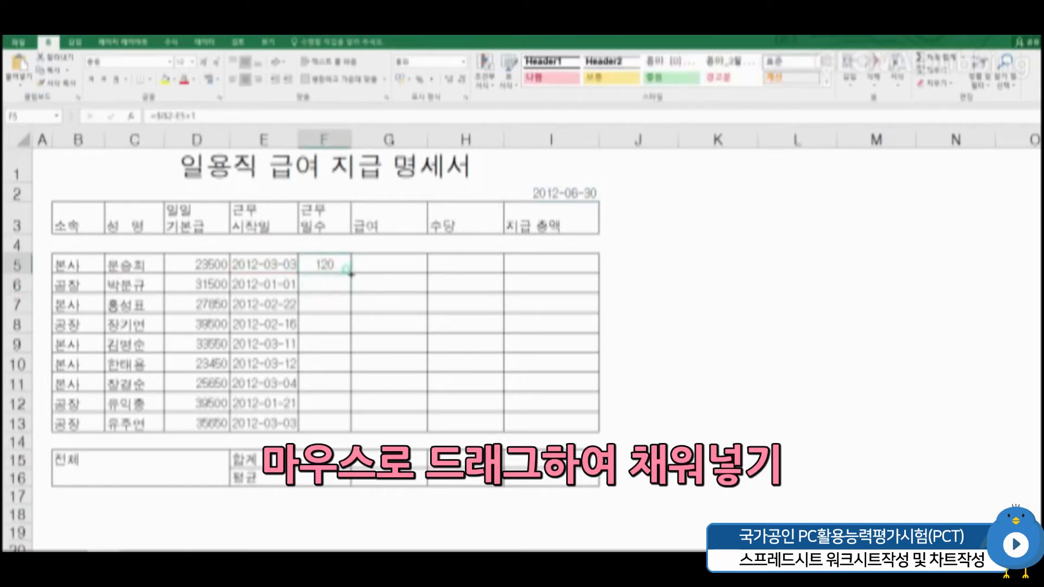
left_click_drag(351, 274, 352, 430)
left_click(362, 407)
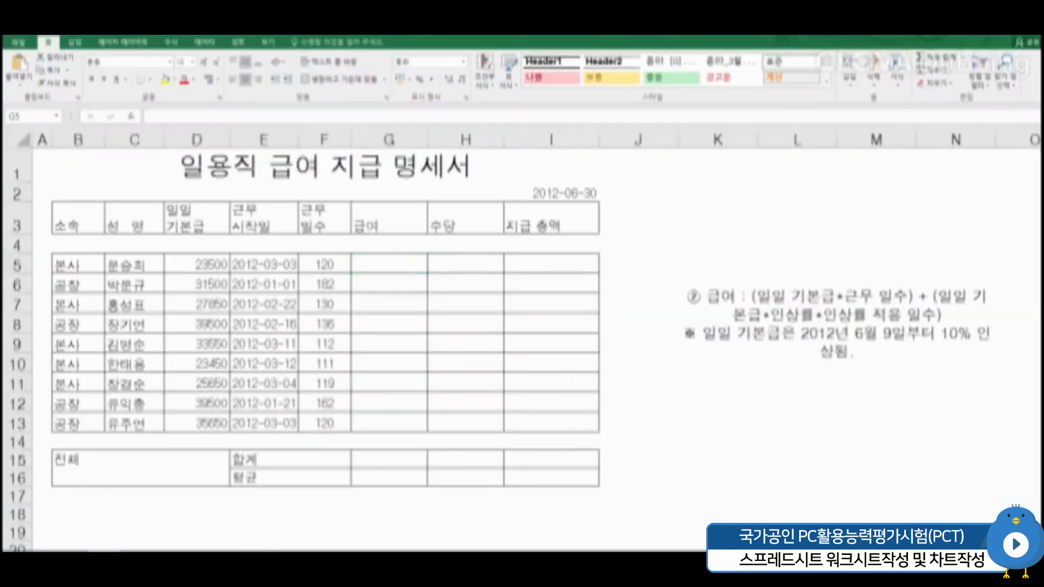
Start the pay formula in G5 with daily base pay times days worked, =(D5*F5), followed by a plus sign and an opening parenthesis.
left_click(403, 261)
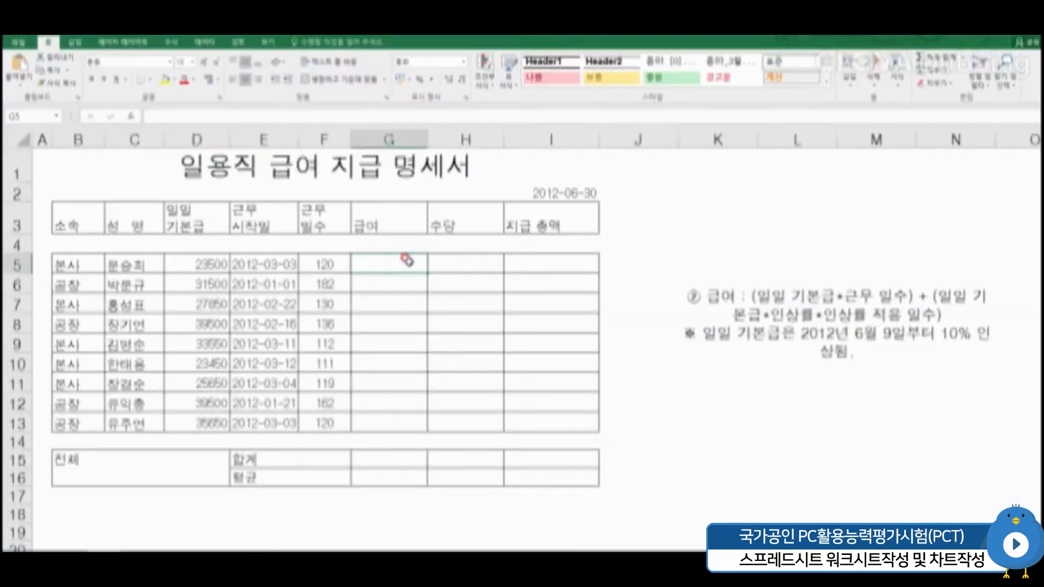
type("=(")
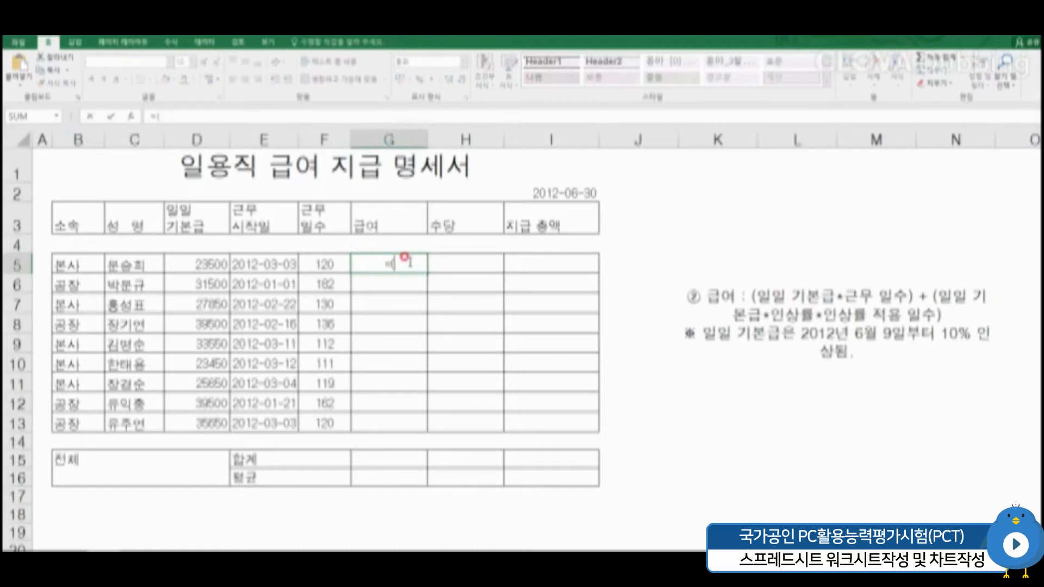
left_click(211, 263)
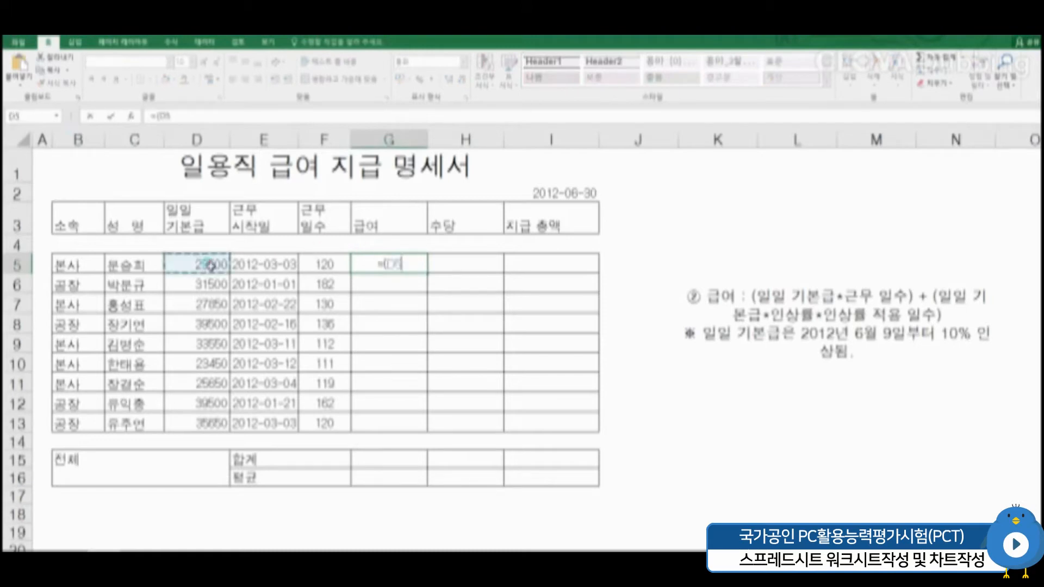
type("*")
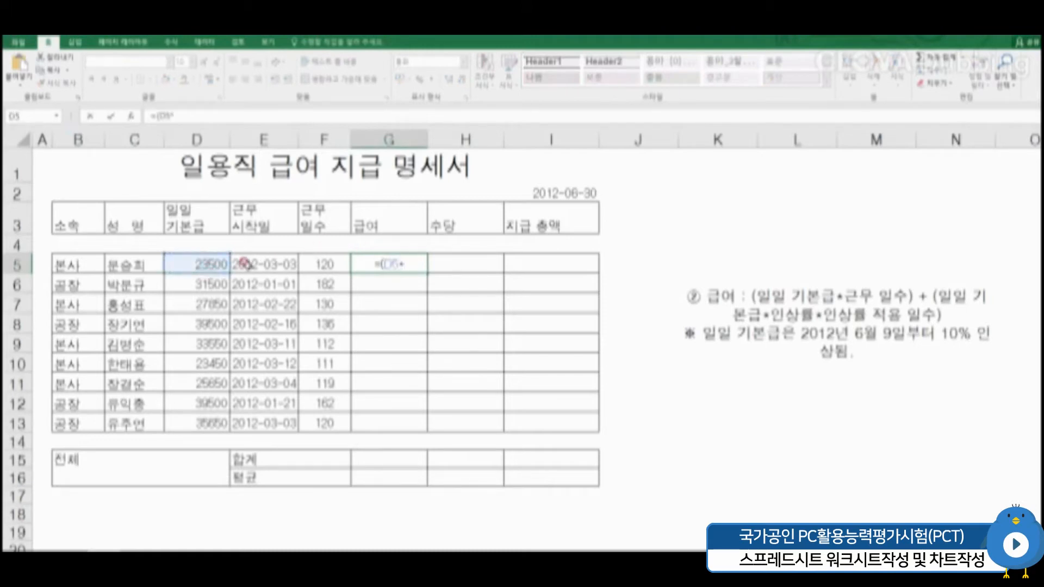
left_click(319, 264)
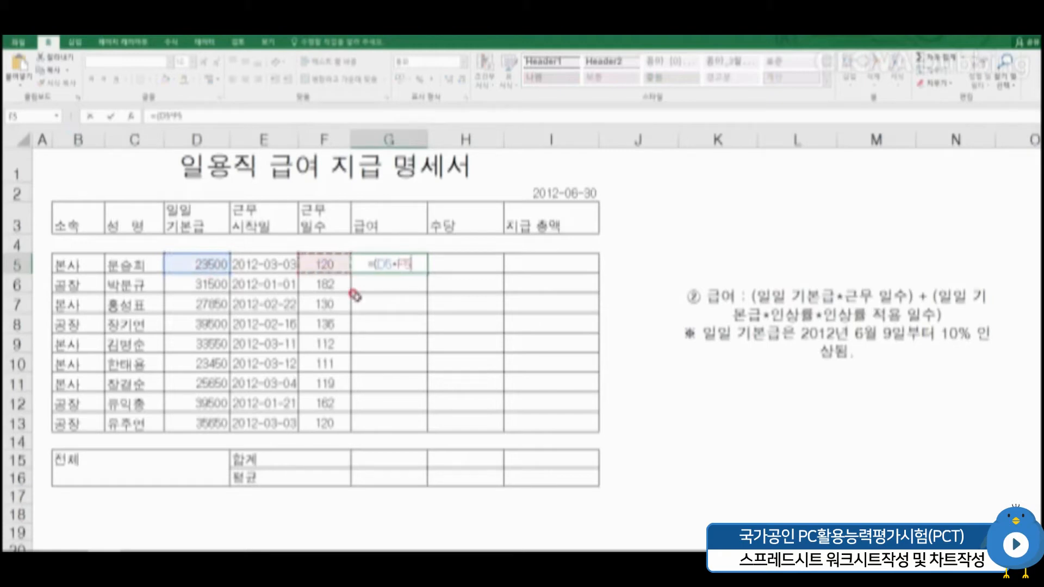
type(")+(")
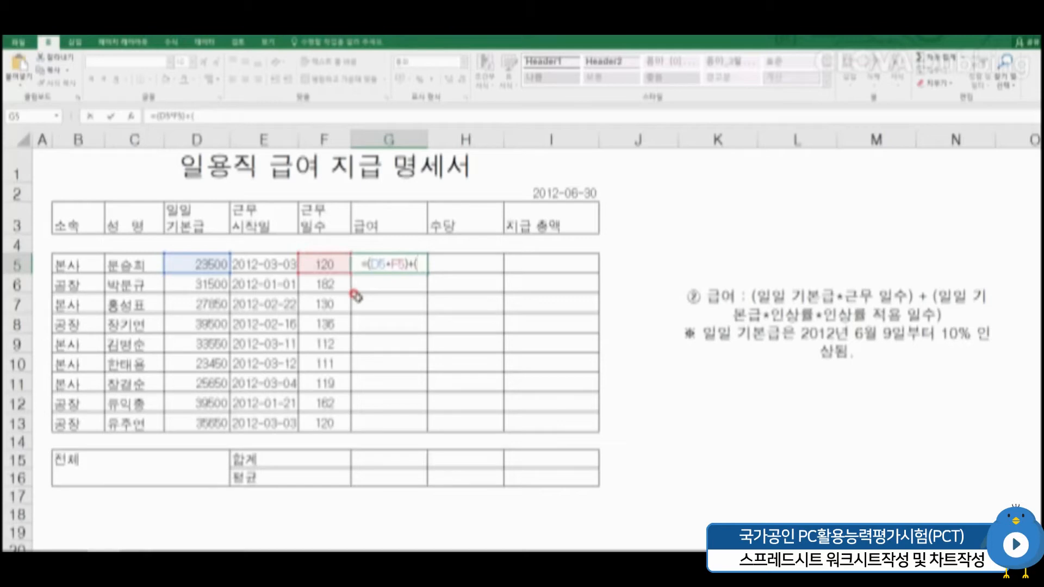
Complete the G5 pay formula with the raise term D5*10%*22, so it reads =(D5*F5)+(D5*10%*22).
left_click(216, 264)
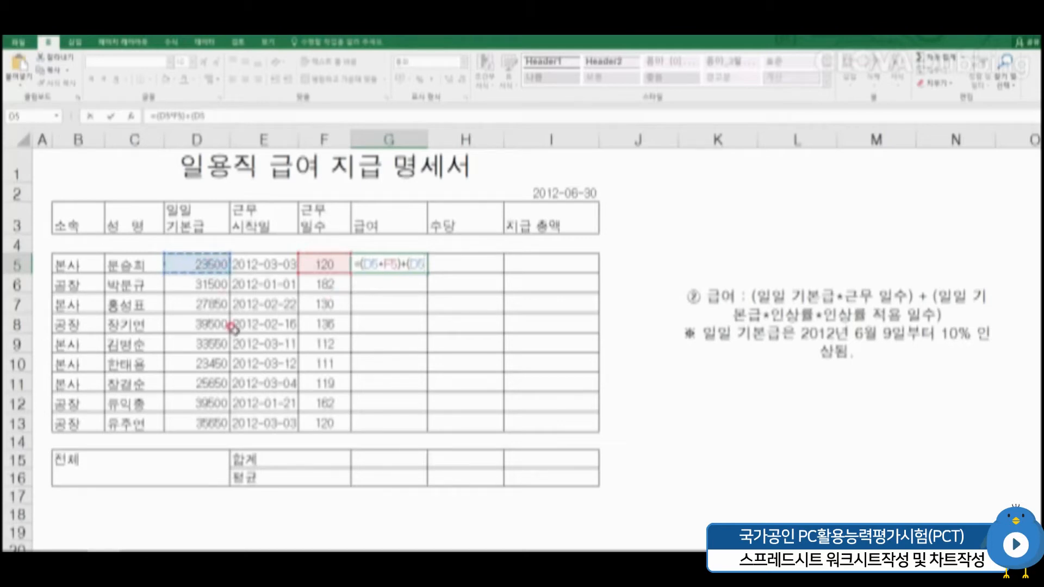
type("*")
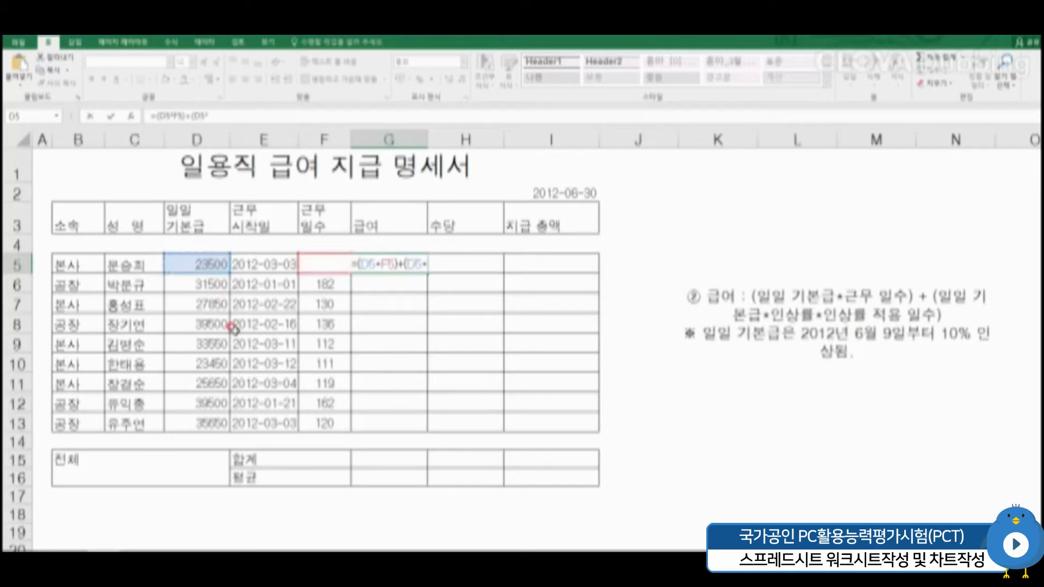
type("10%")
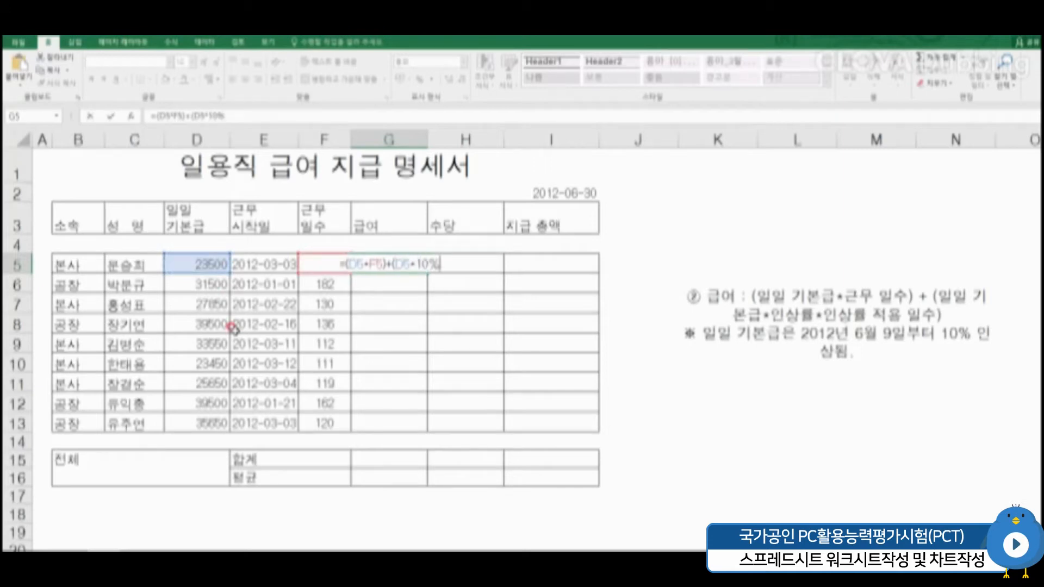
type("*")
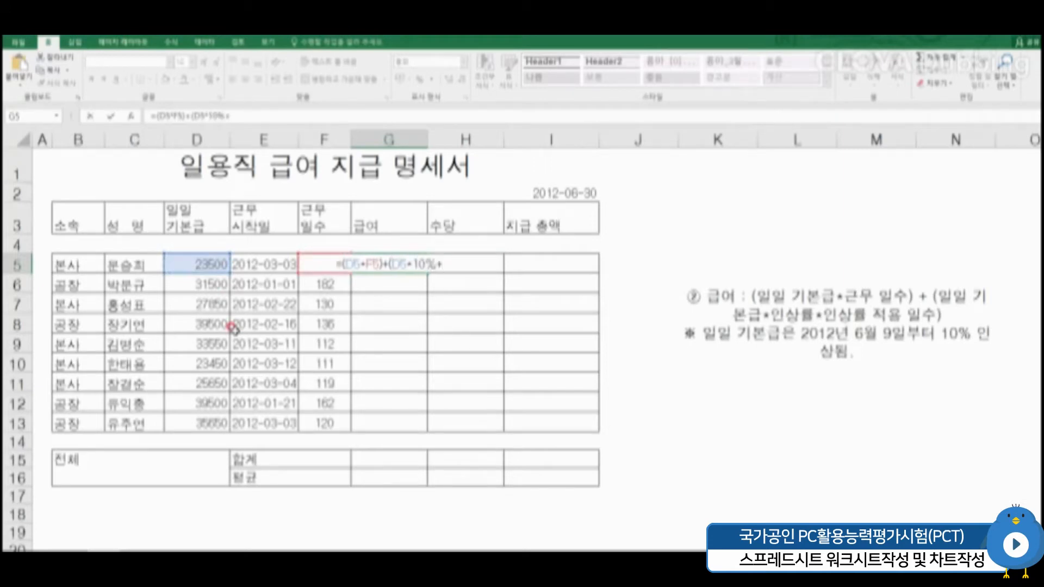
key("BackSpace")
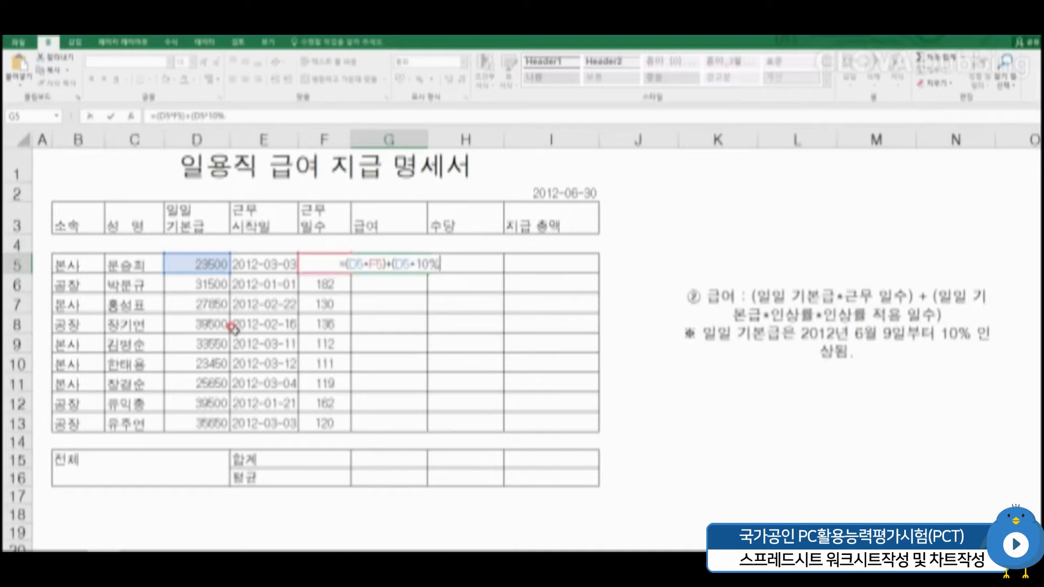
type("*22")
key("BackSpace")
key("BackSpace")
key("BackSpace")
type("*")
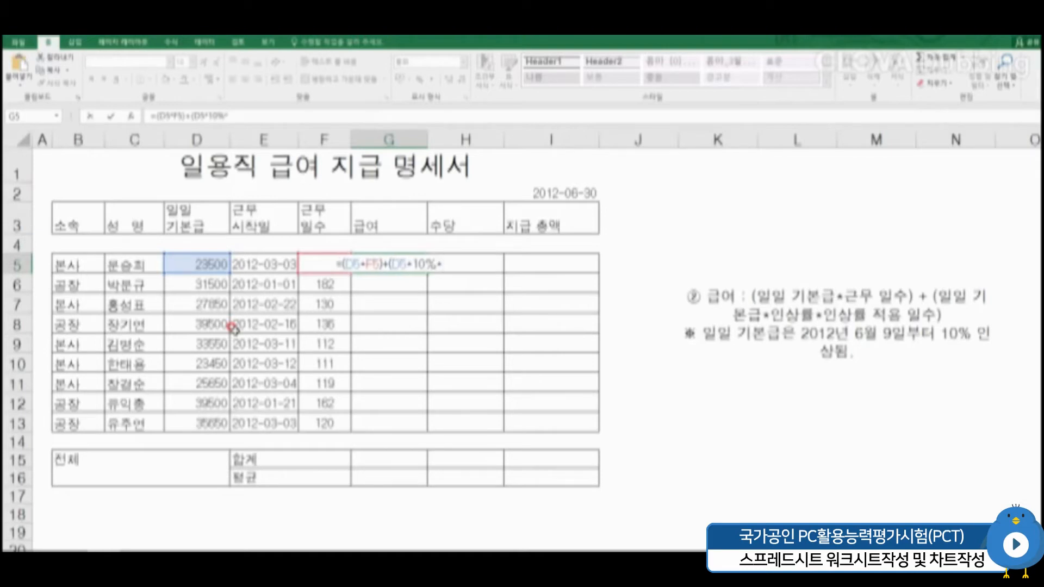
type("22")
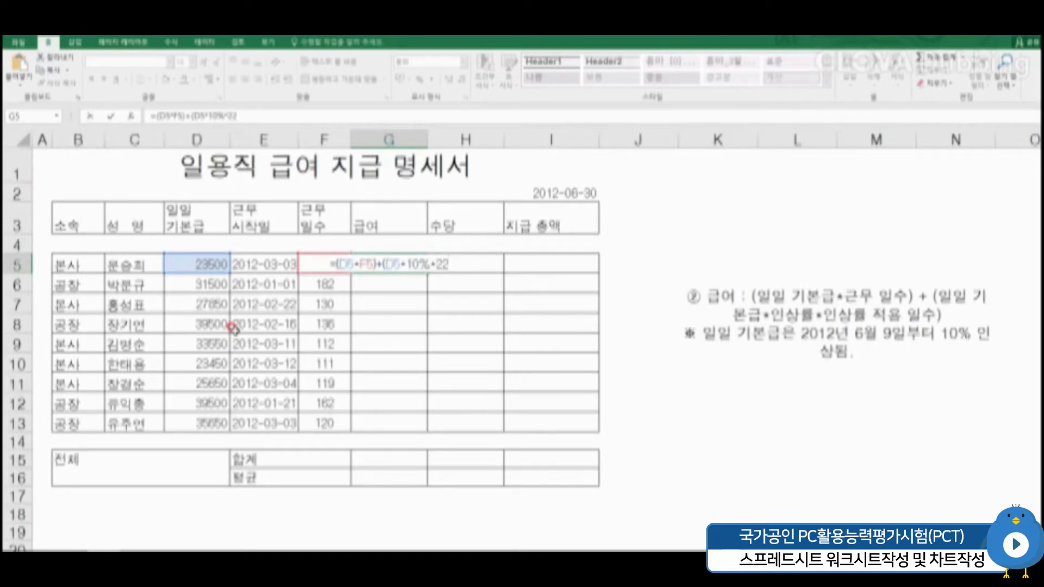
type(")")
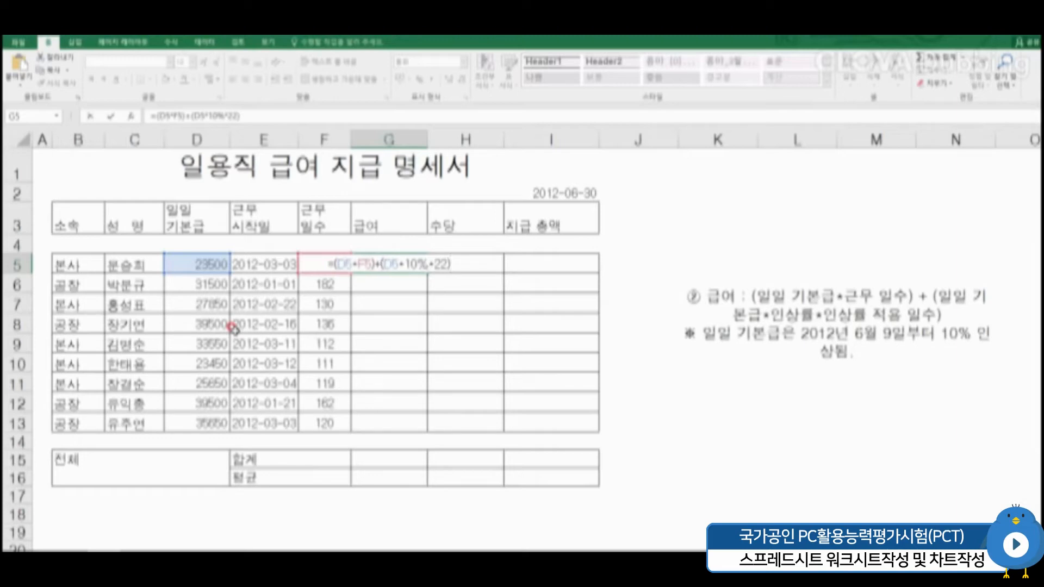
key("Return")
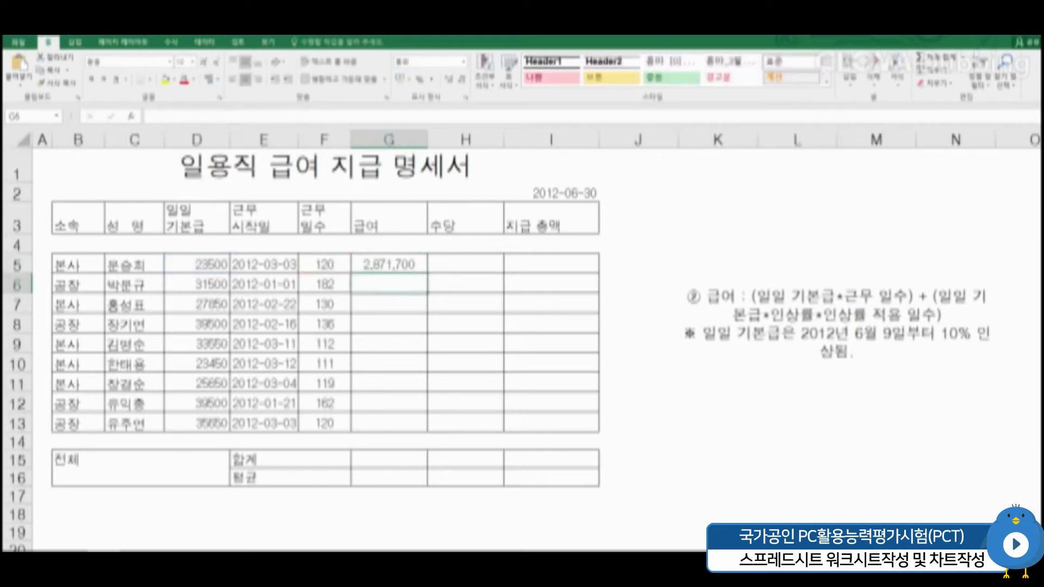
Fill the pay formula from G5 down through G13.
left_click(389, 265)
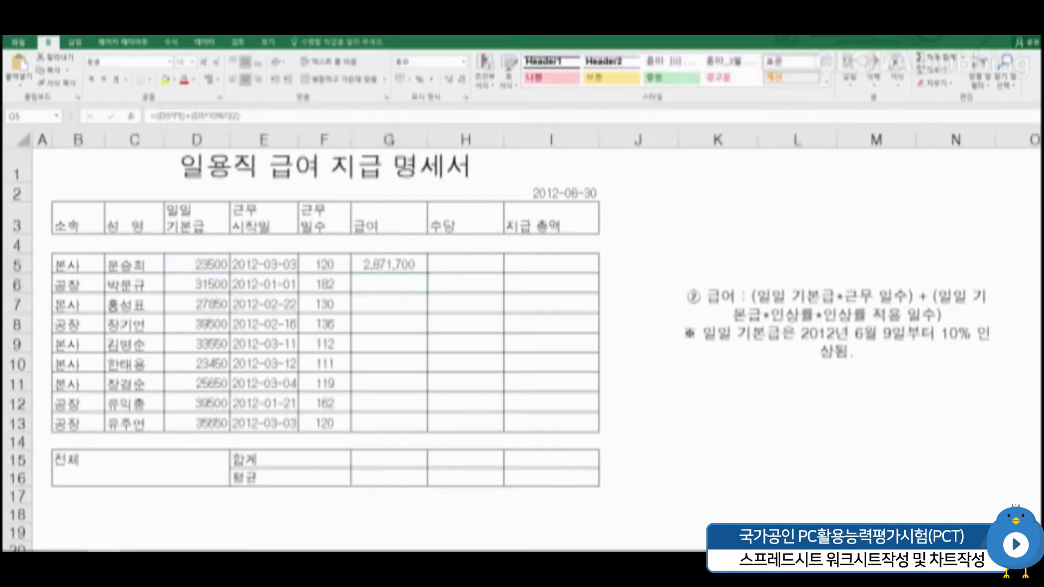
left_click(403, 265)
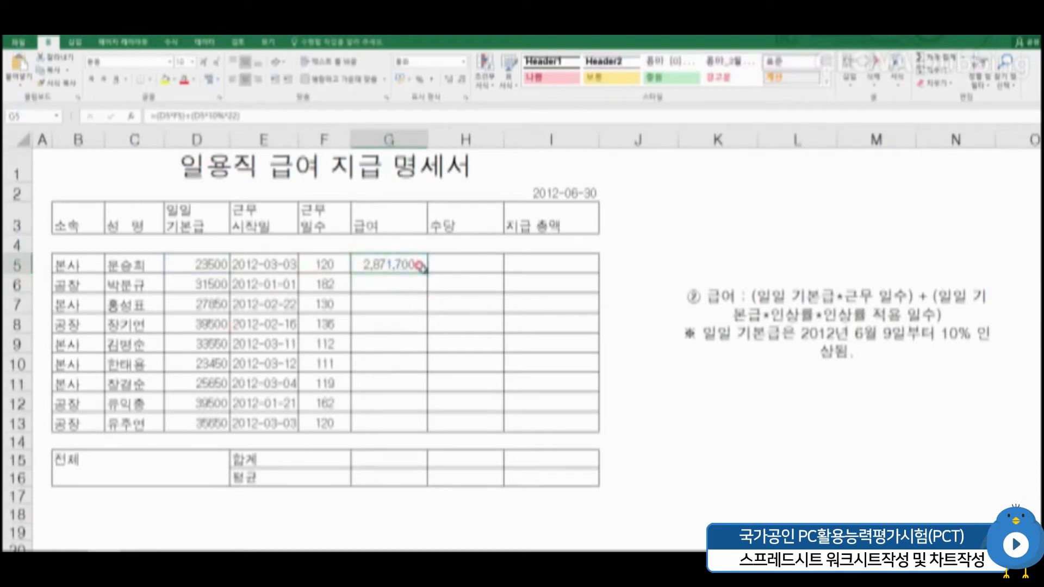
left_click_drag(424, 268, 429, 430)
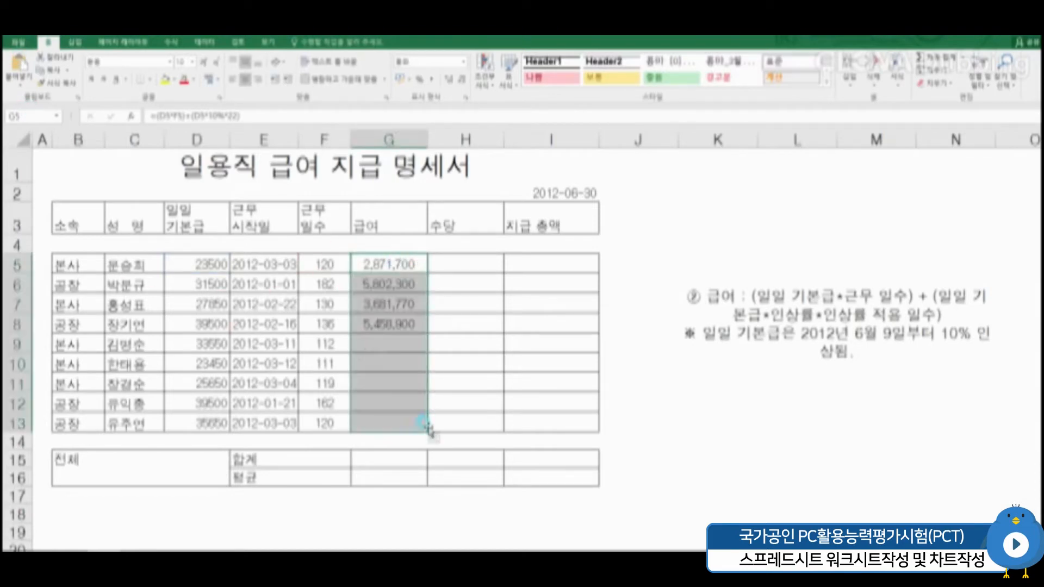
left_click(460, 384)
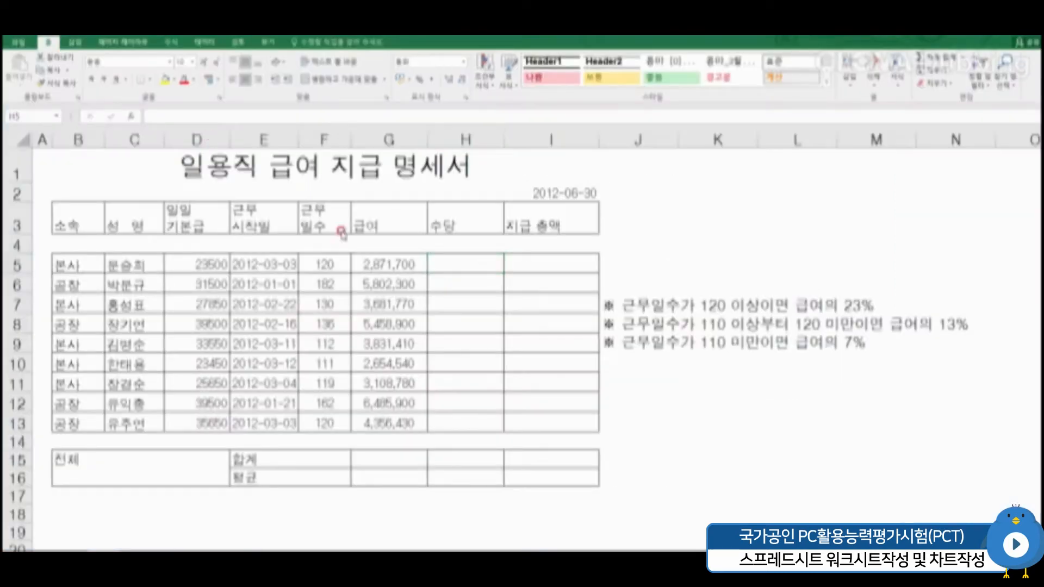
Start the allowance formula in H5 as G5 multiplied by an IF that tests F5>=120: =G5*if(F5>=120,.
left_click(486, 257)
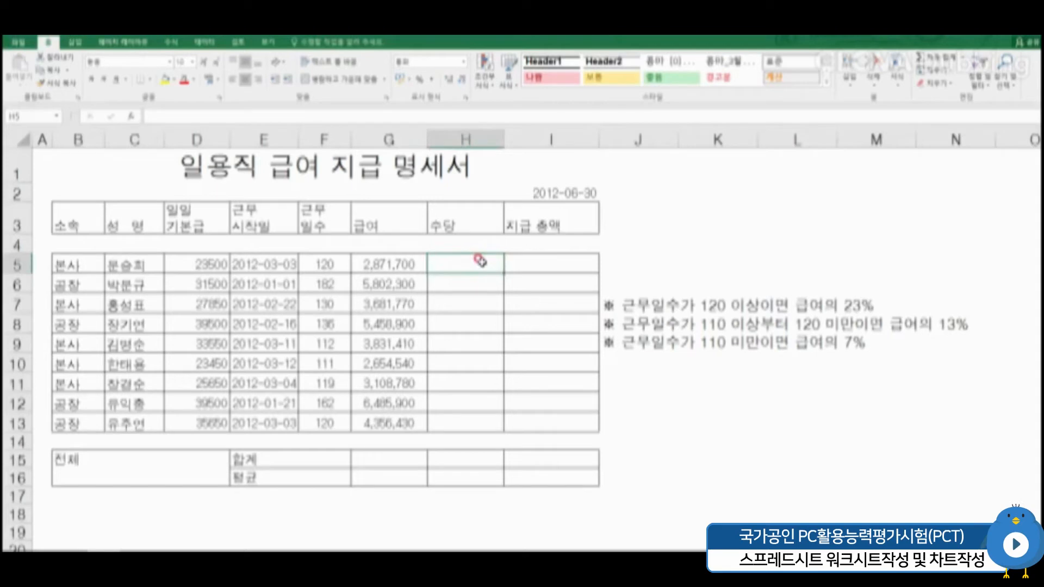
type("=")
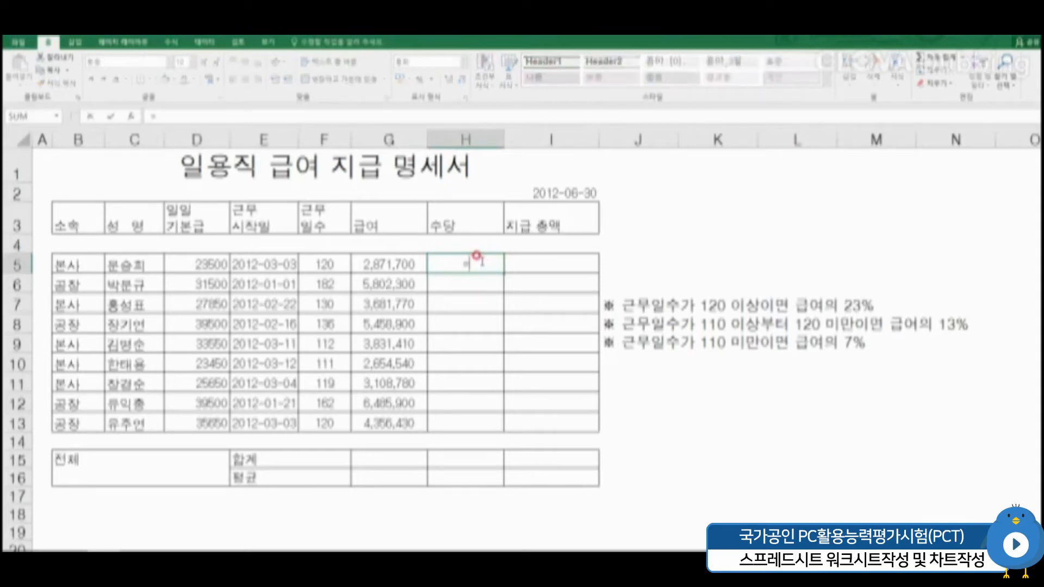
left_click(381, 263)
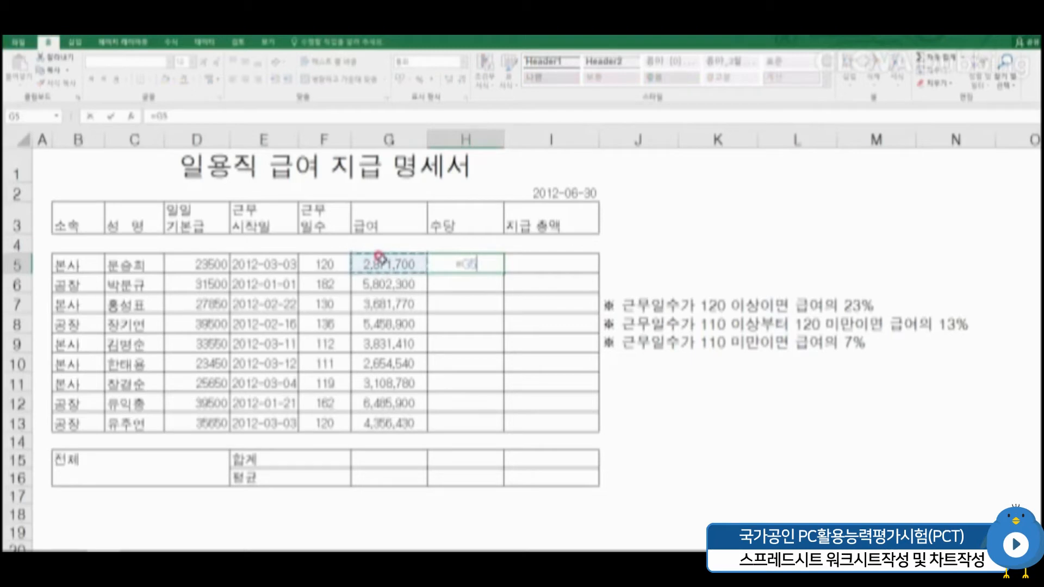
type("*")
type("if")
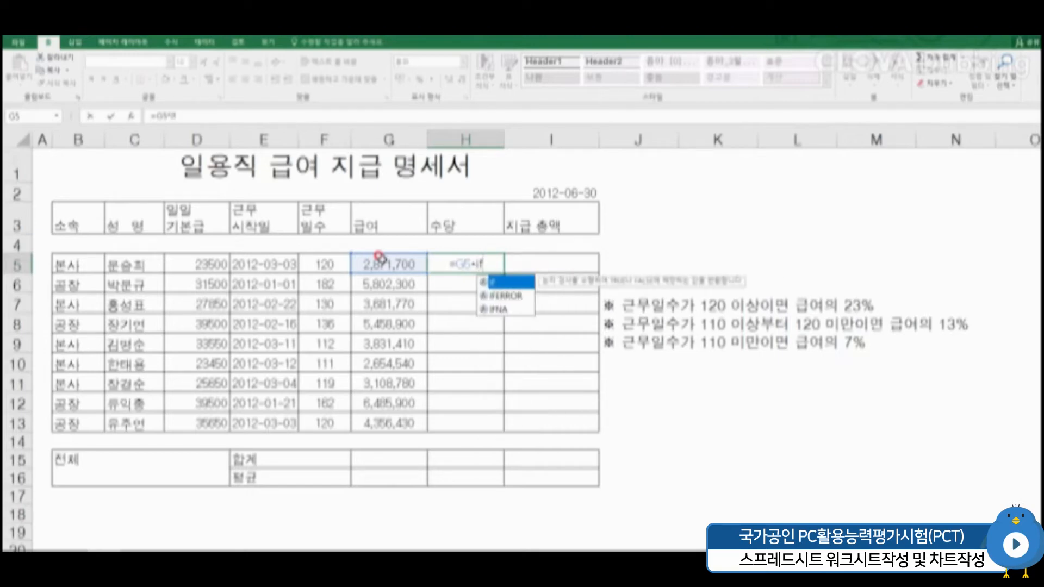
type("(")
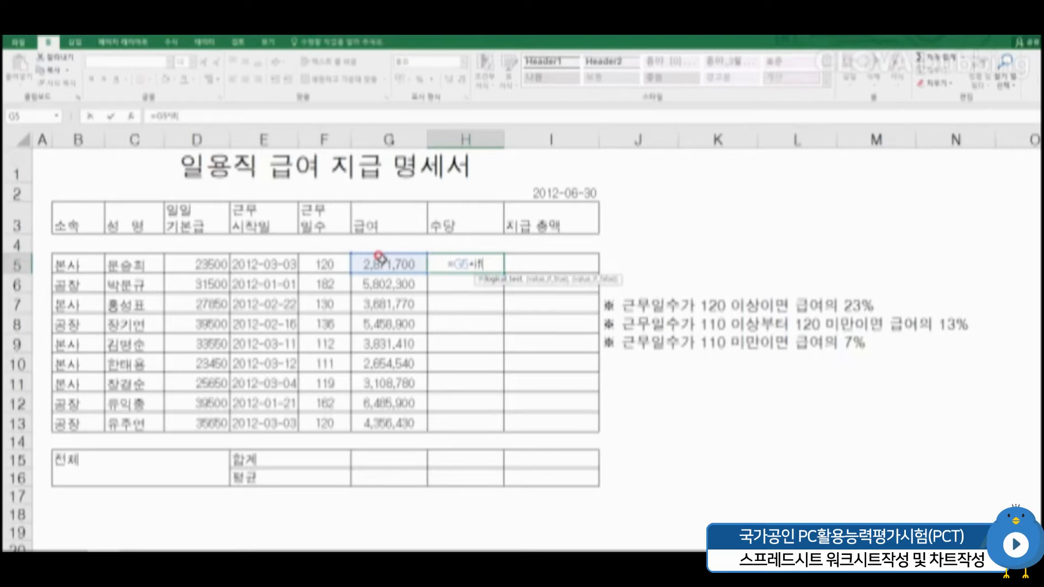
left_click(130, 115)
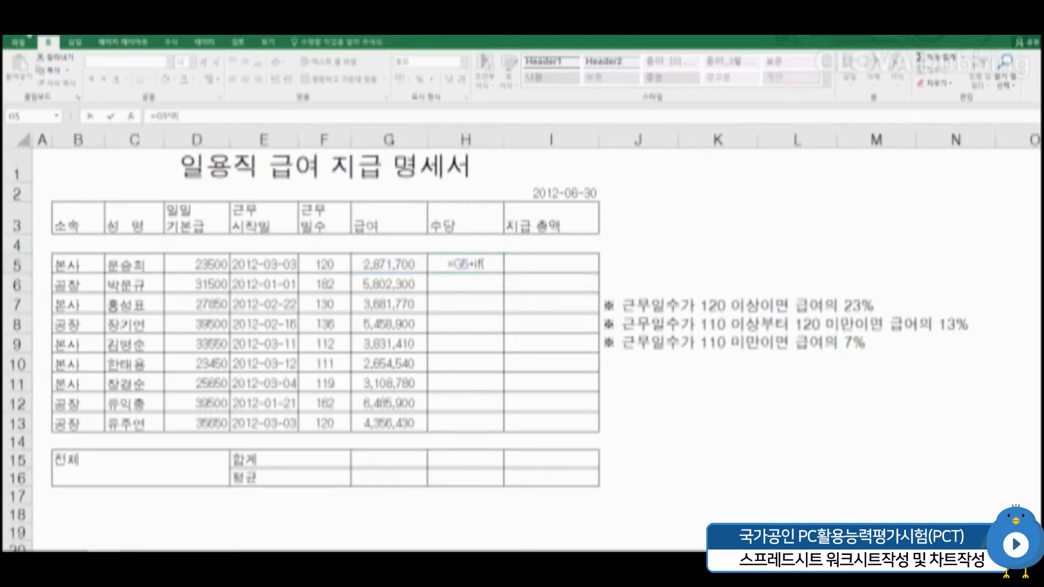
double_click(474, 262)
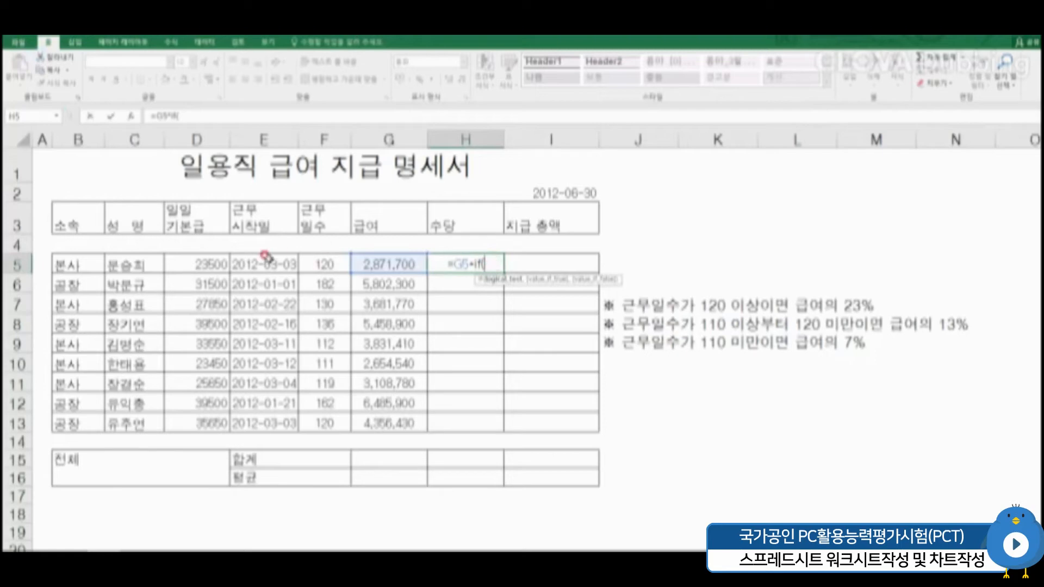
left_click(310, 262)
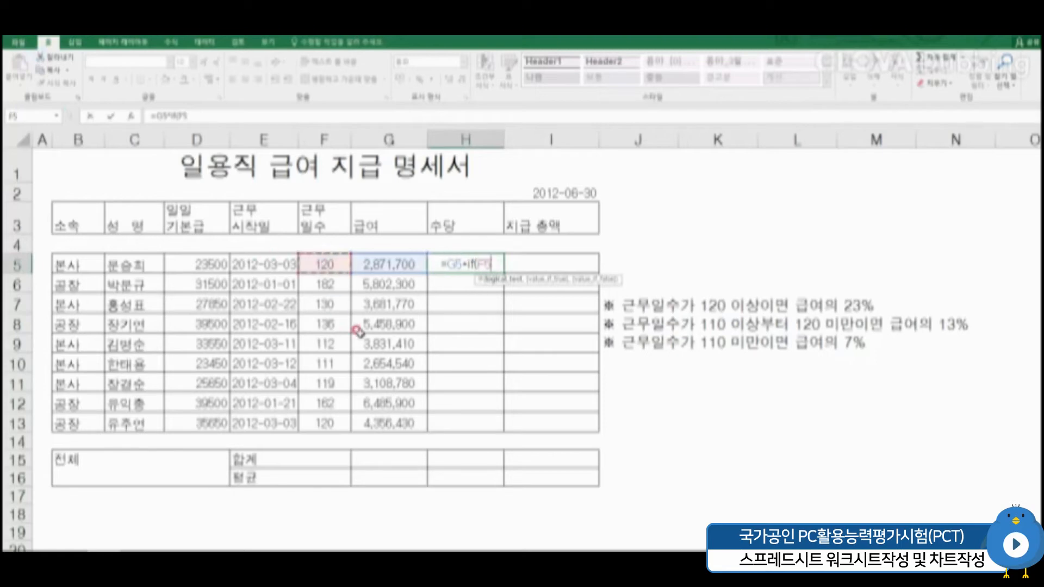
type(">=120")
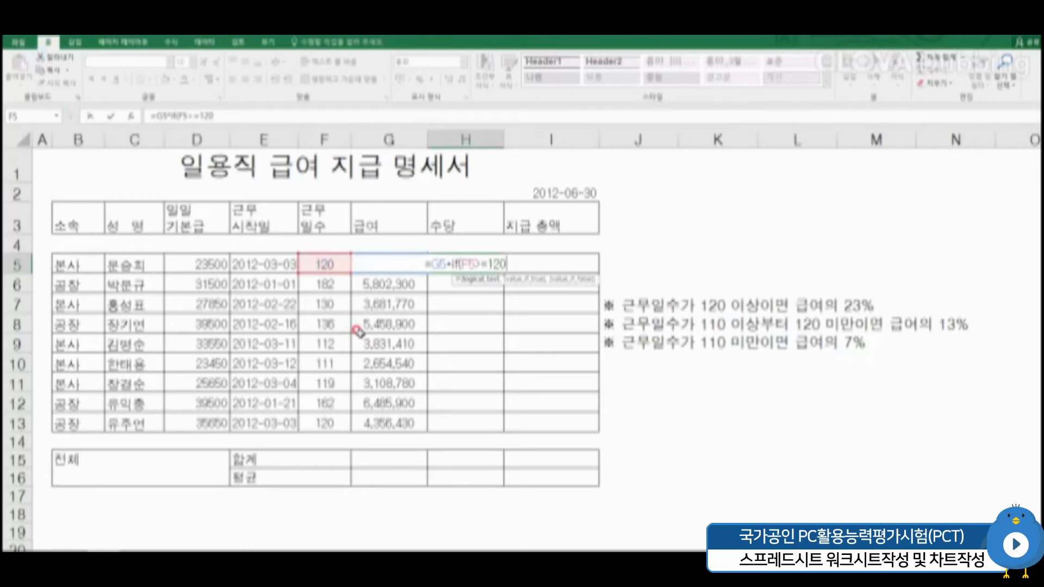
type(",")
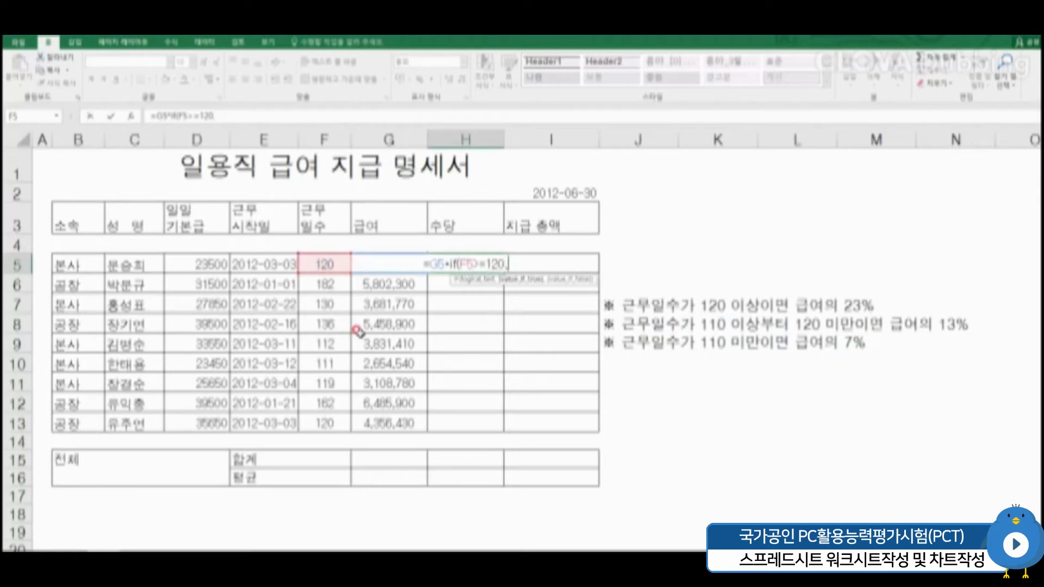
Continue the H5 allowance formula with a nested IF that tests F5>=110 and returns 13%: if(F5>=110,13%.
type("if")
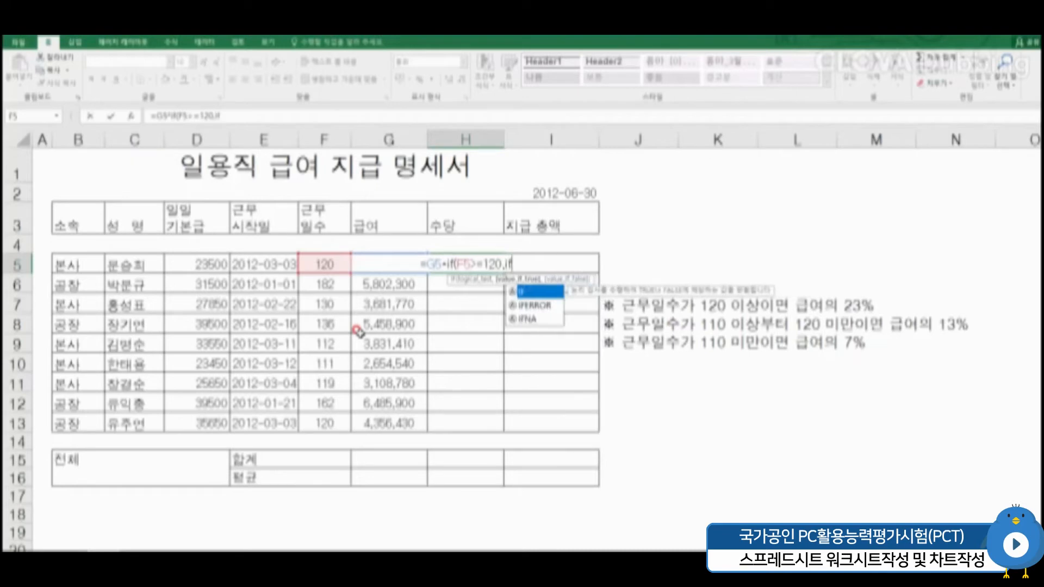
type("(")
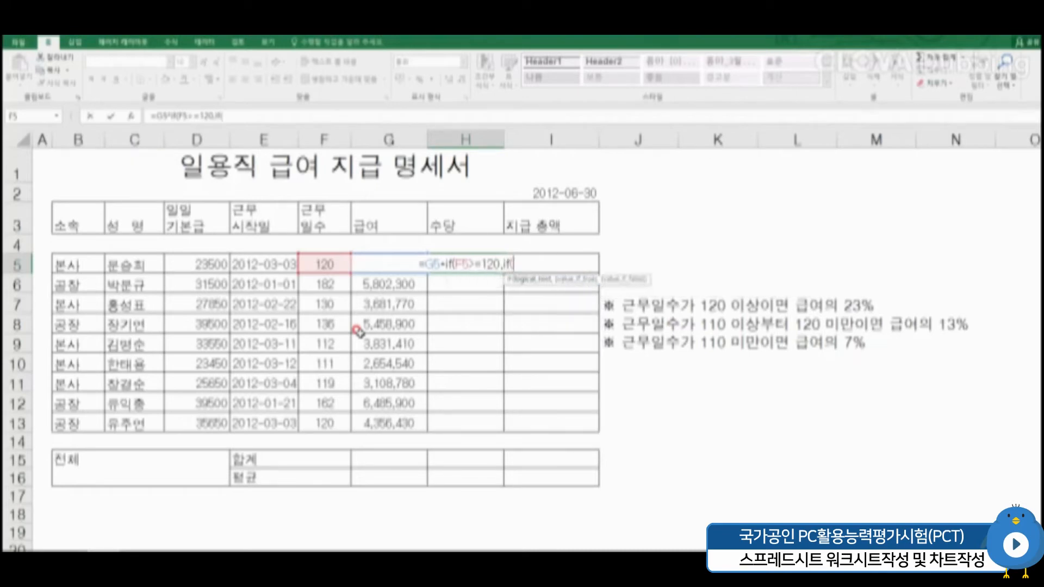
left_click(324, 264)
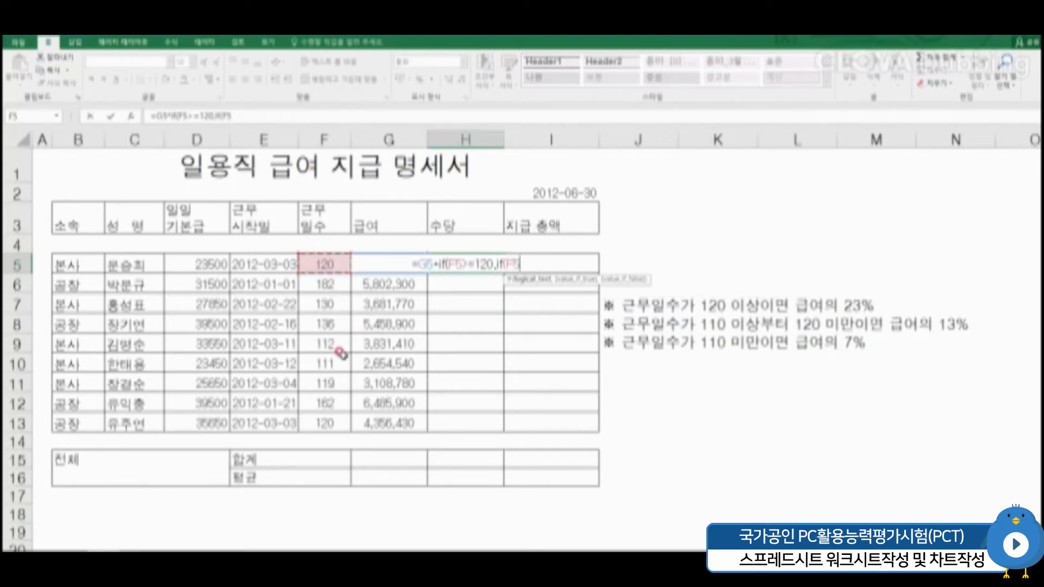
type(">=110")
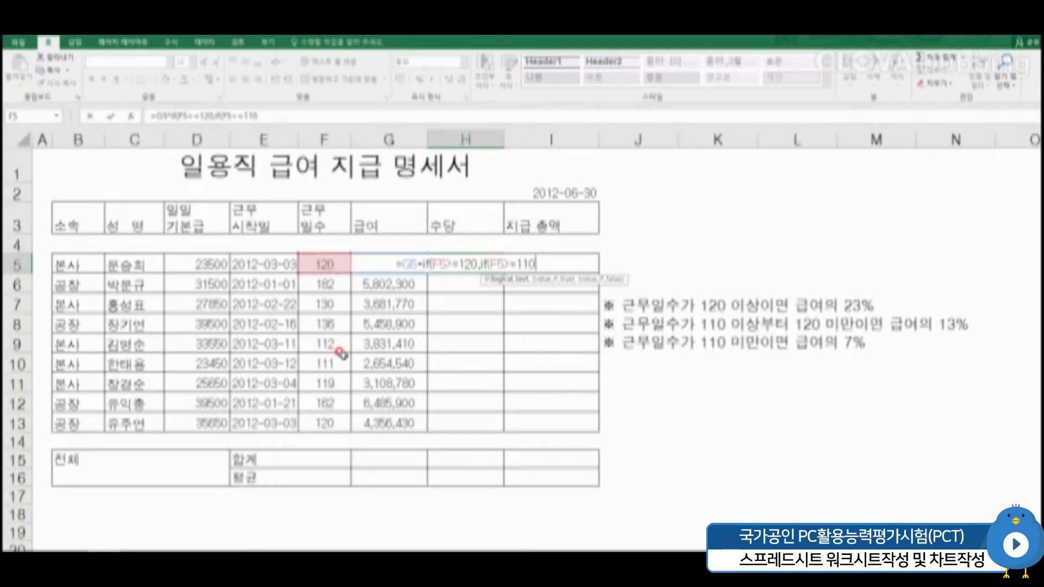
type(",23")
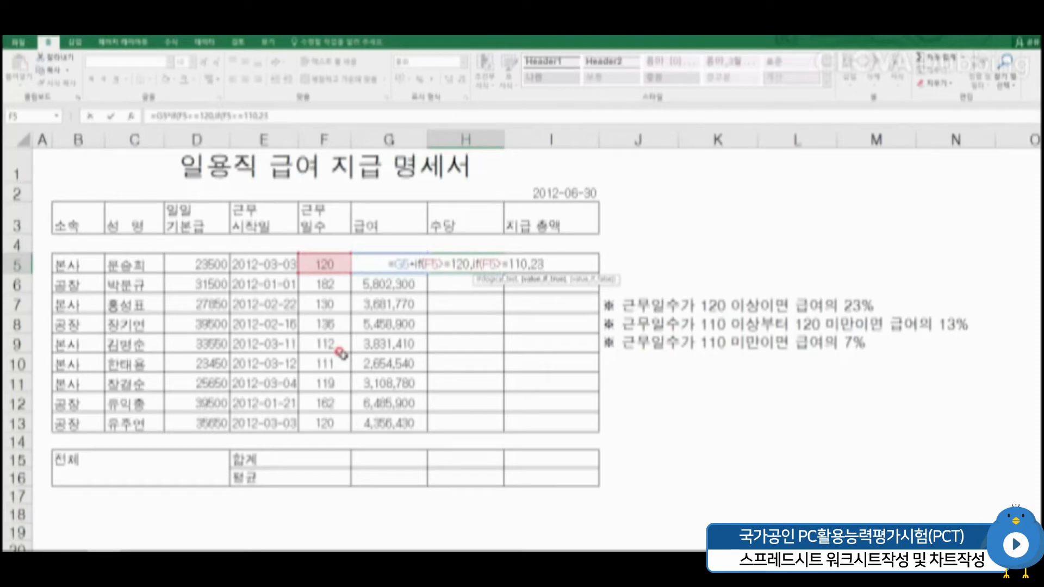
key("BackSpace")
key("BackSpace")
type("13%")
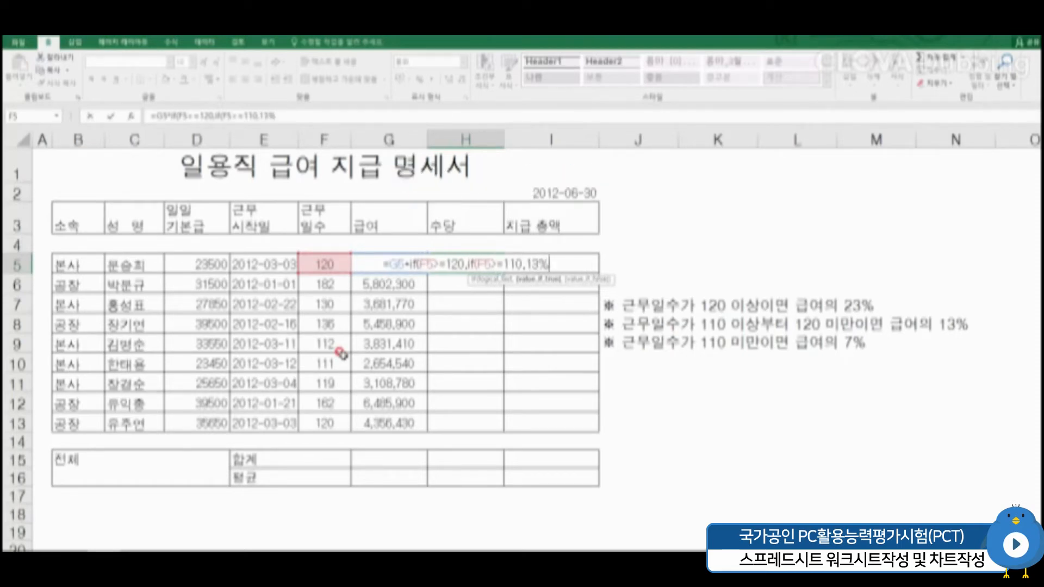
Finish the H5 allowance formula with 7% as the nested IF's false value and close both IF functions.
type(",")
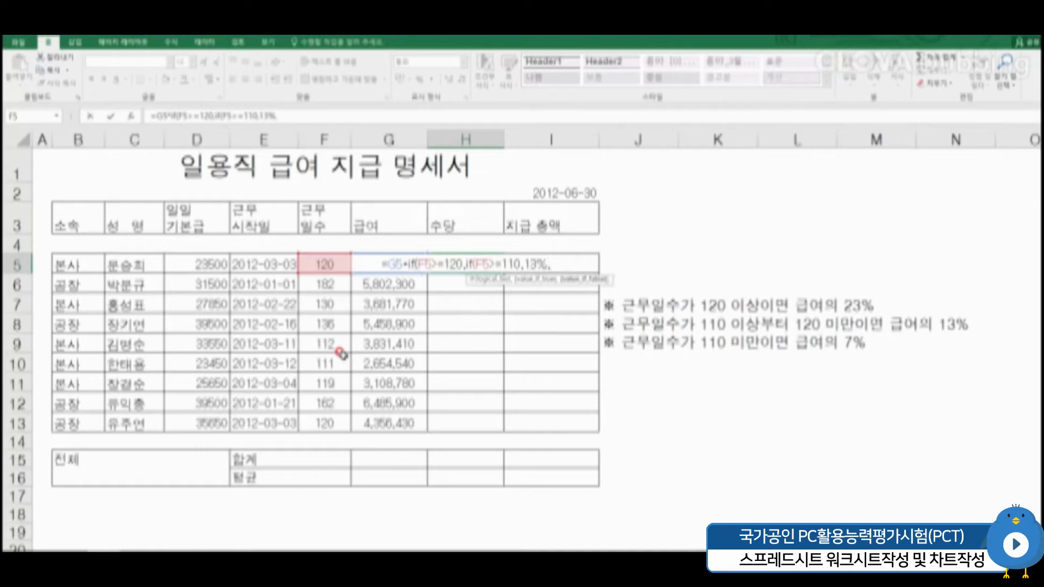
type("7%")
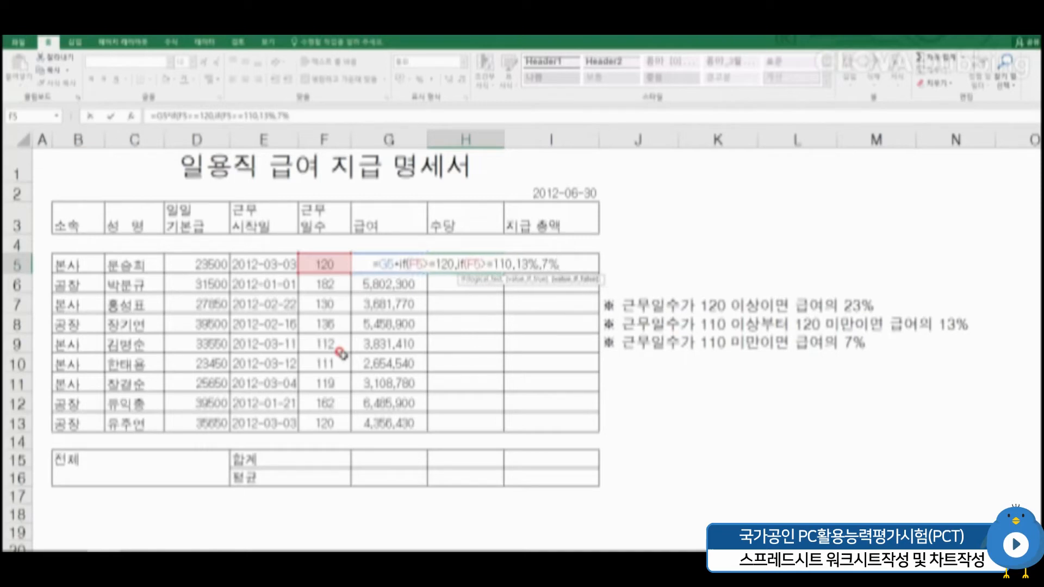
type(")")
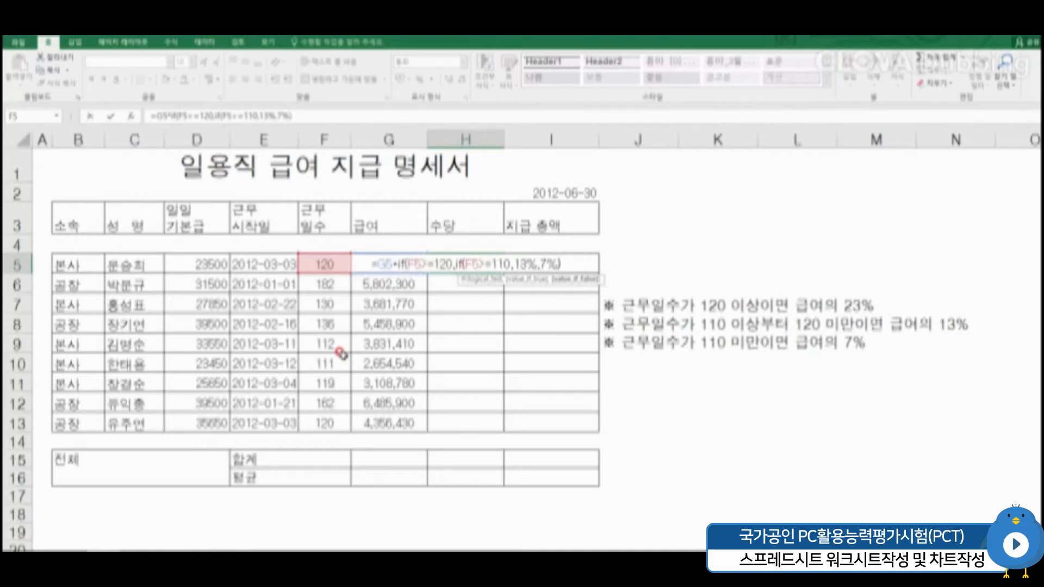
type(")")
key("Return")
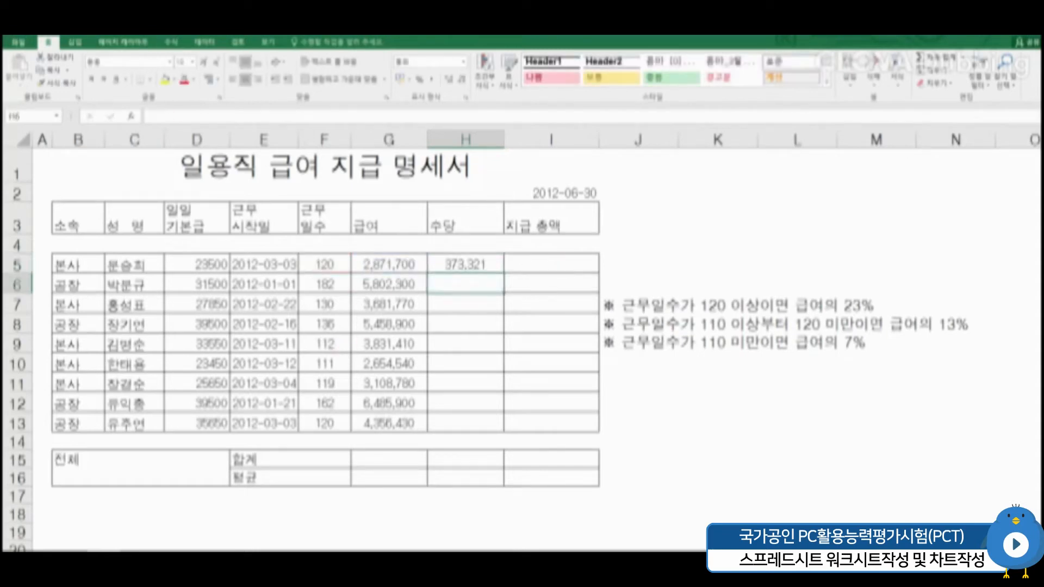
Insert the 23% true value after F5>=120 in H5, so the formula reads =G5*IF(F5>=120,23%,IF(F5>=110,13%,7%)).
left_click(217, 116)
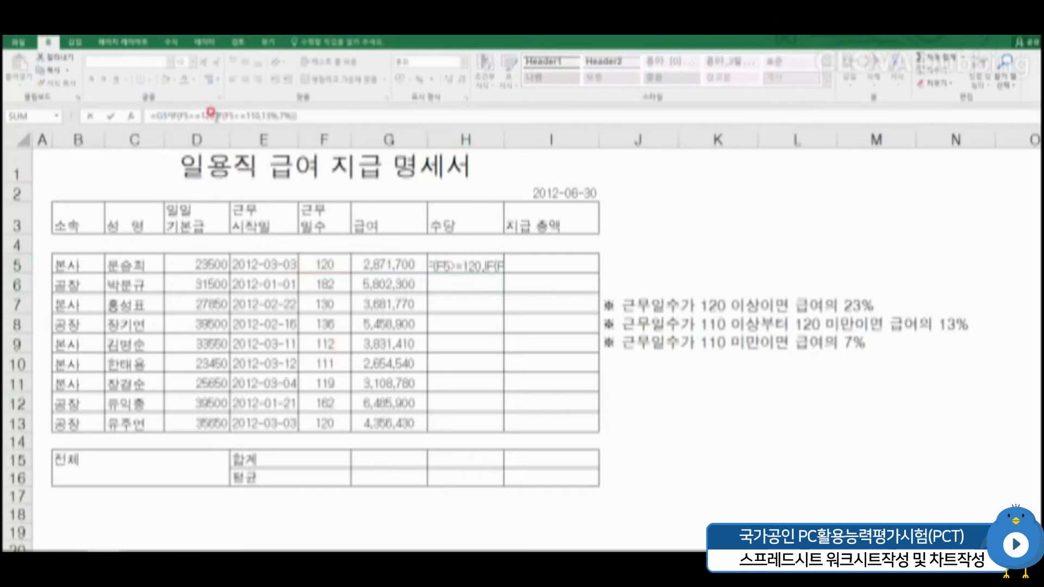
left_click(216, 116)
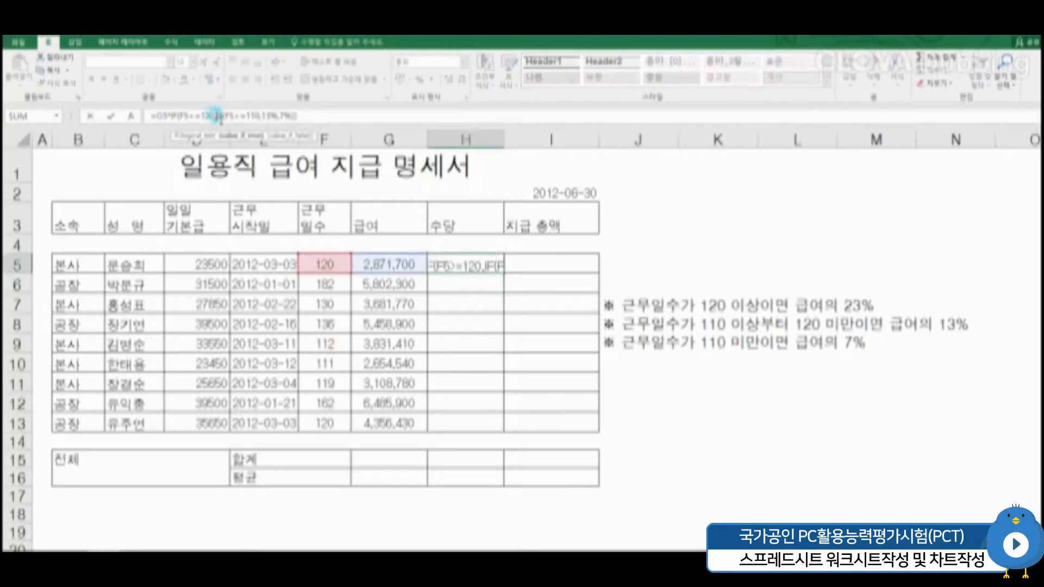
type("23%")
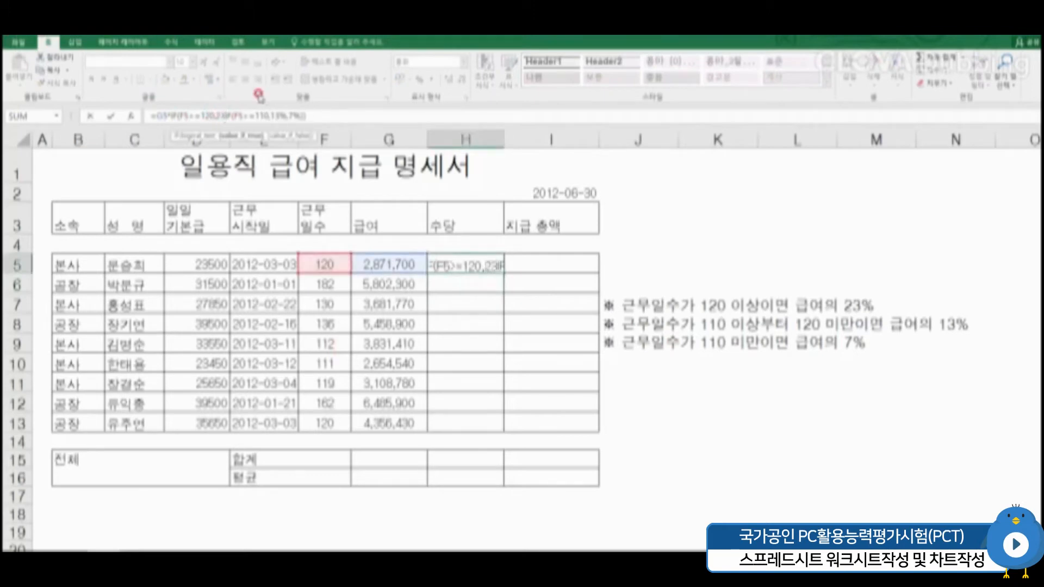
type(",")
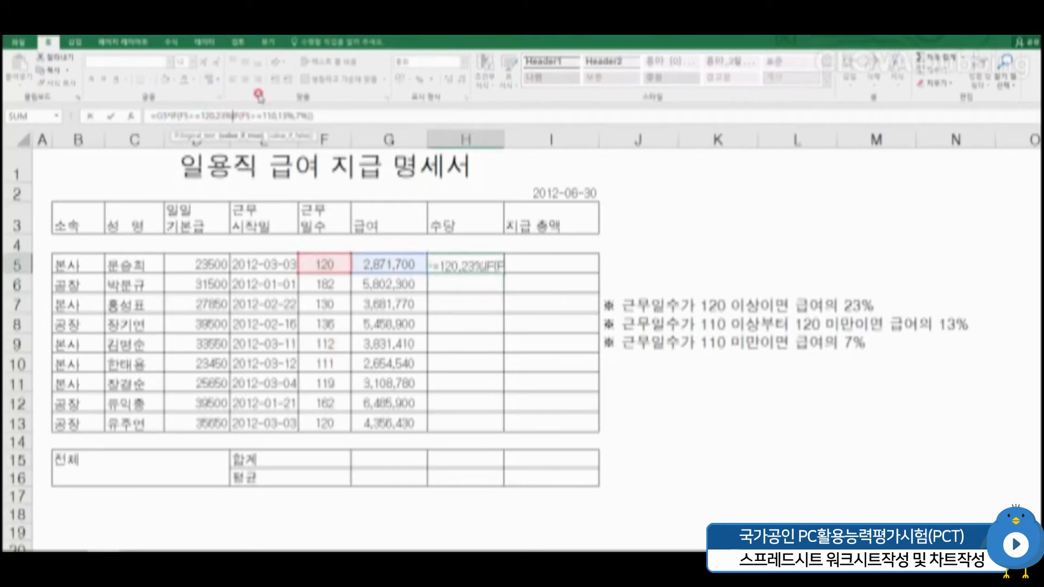
key("Return")
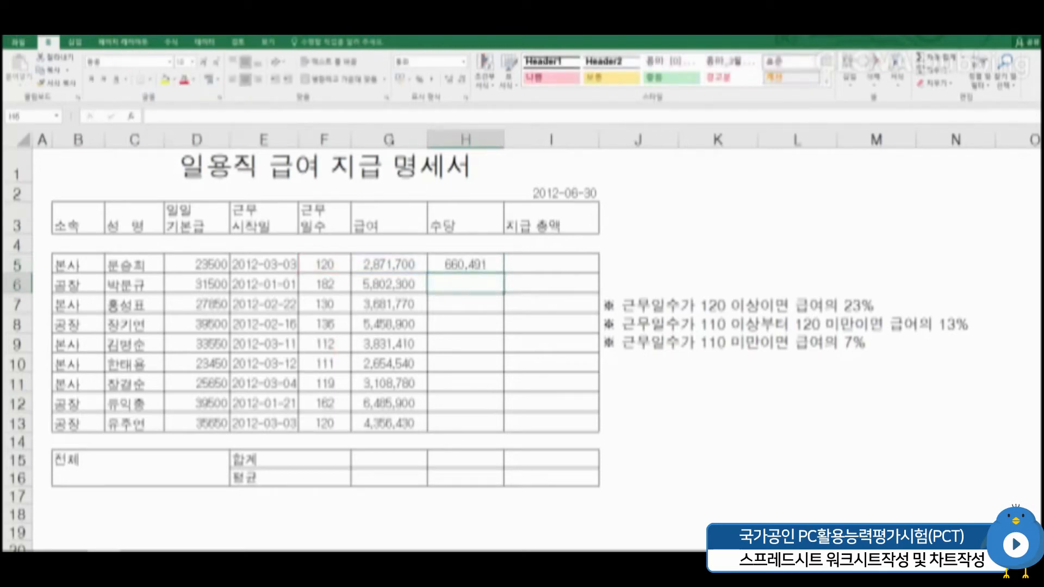
Review the allowance formula in H5 and fill it down through H13.
left_click(449, 260)
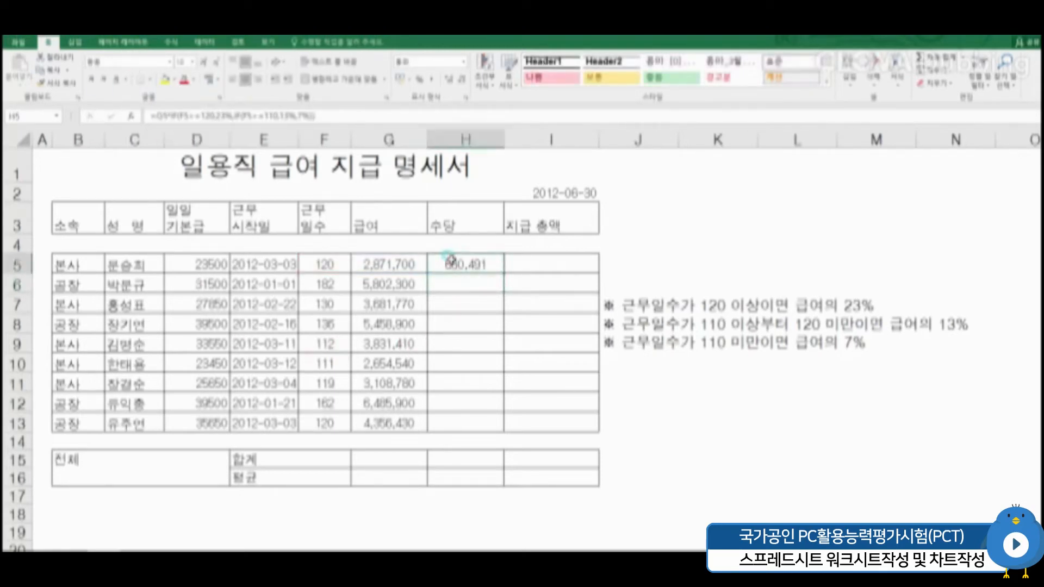
double_click(449, 260)
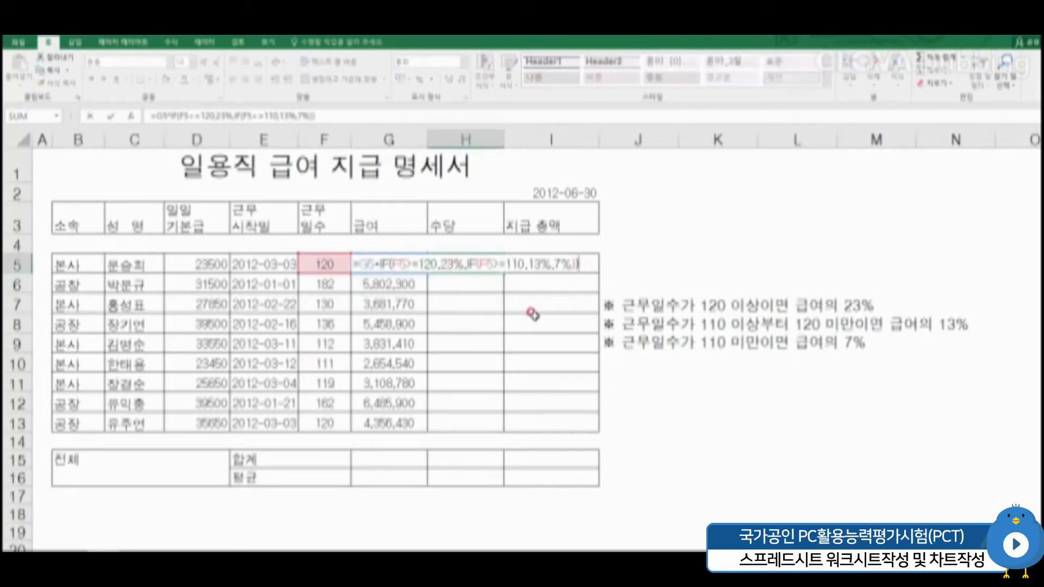
key("Escape")
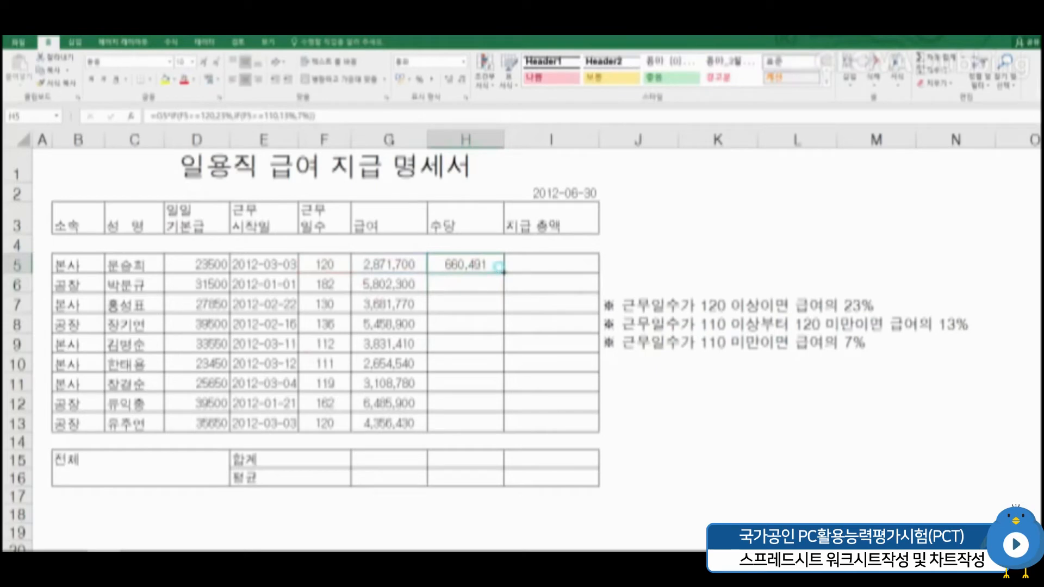
left_click_drag(499, 266, 509, 440)
left_click(555, 418)
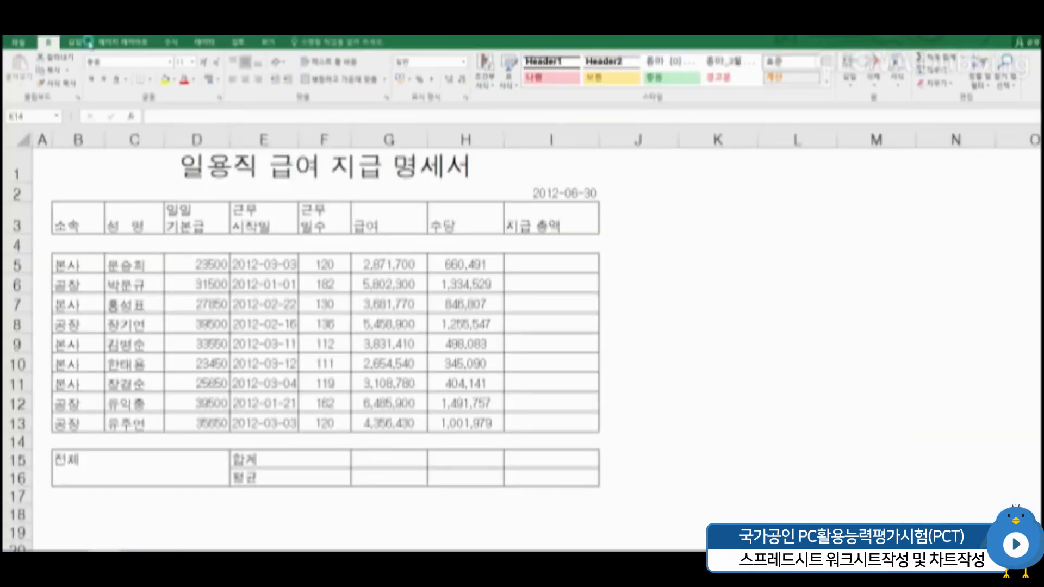
Calculate the total payment in I5 as pay plus allowance with =G5+H5.
left_click(563, 258)
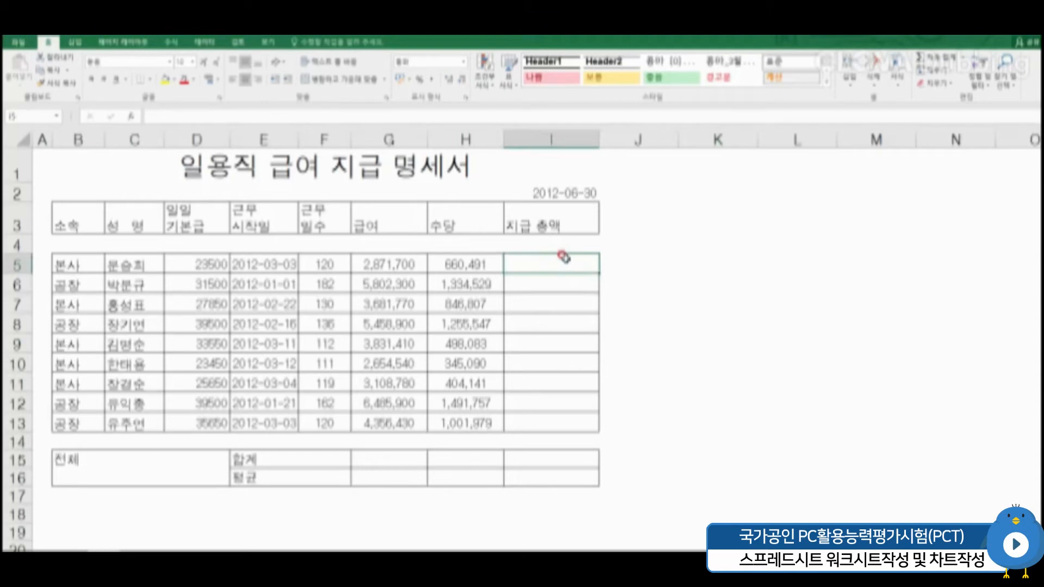
type("=")
left_click(403, 263)
type("+")
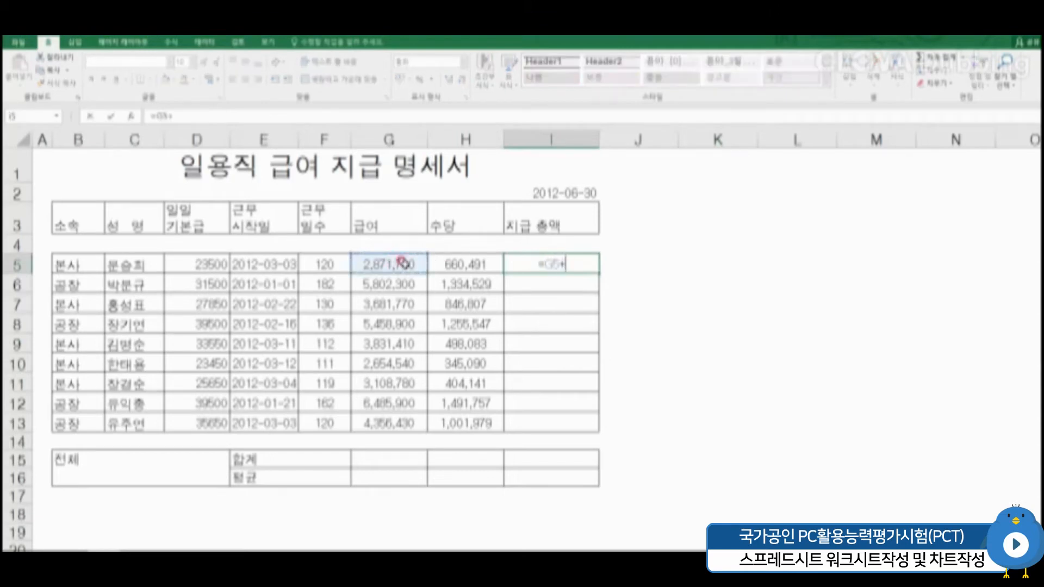
left_click(462, 264)
key("Return")
Fill the total payment formula from I5 down through I13.
left_click(583, 266)
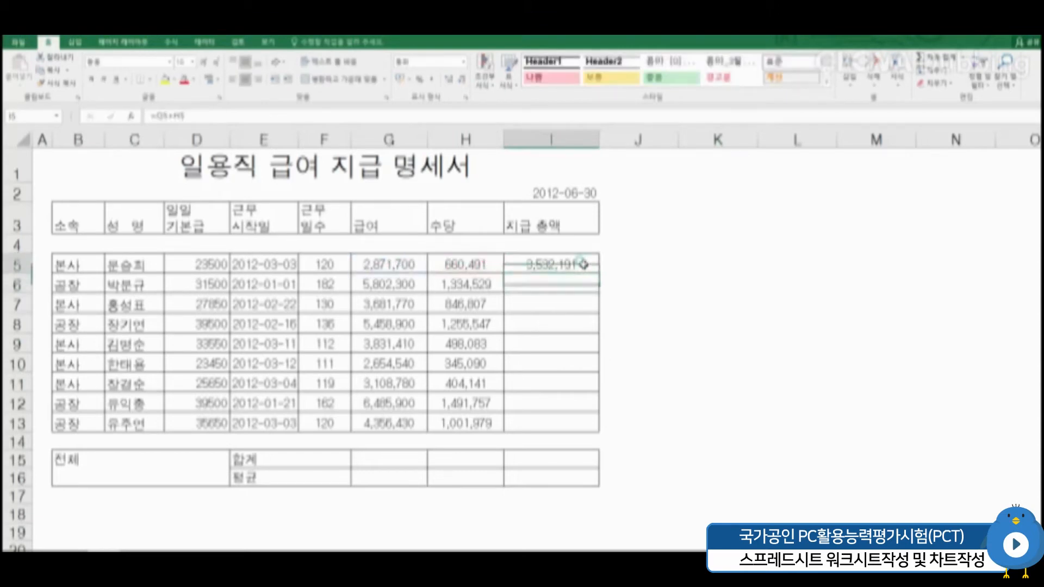
left_click_drag(598, 273, 601, 427)
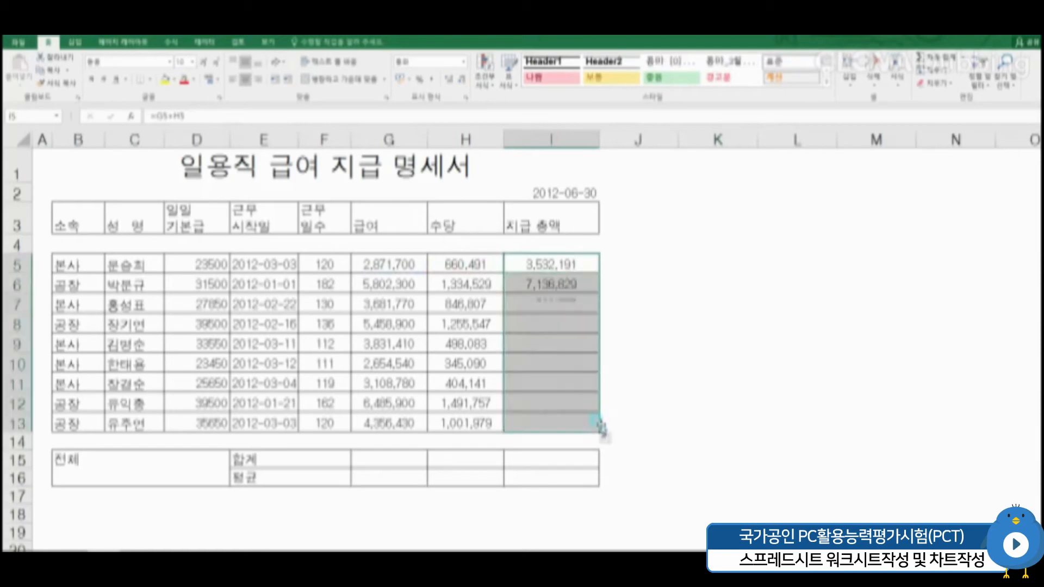
left_click(717, 476)
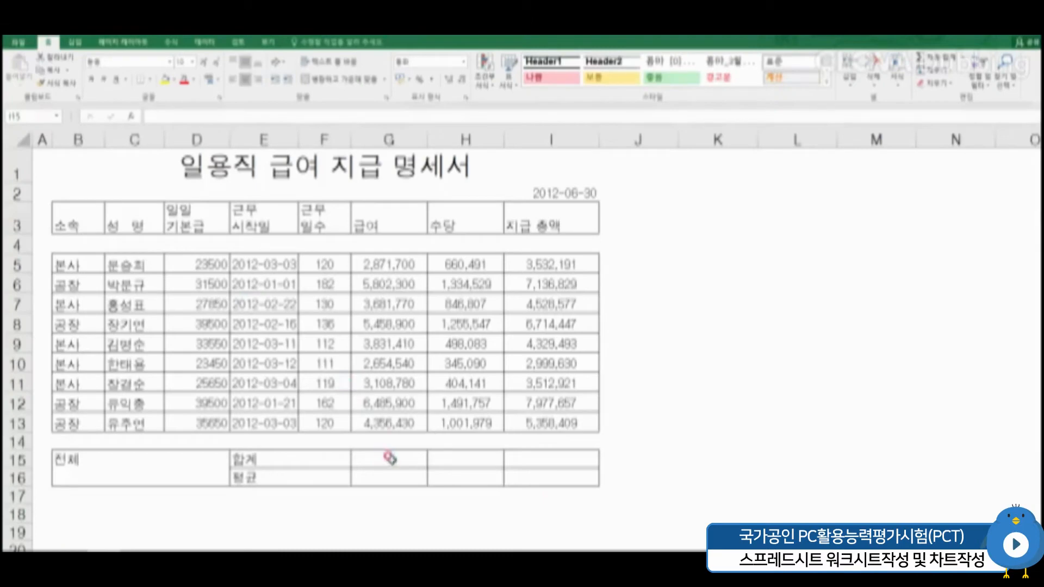
Total the pay column in G15 with =SUM(G5:G13).
left_click(389, 460)
type("=s")
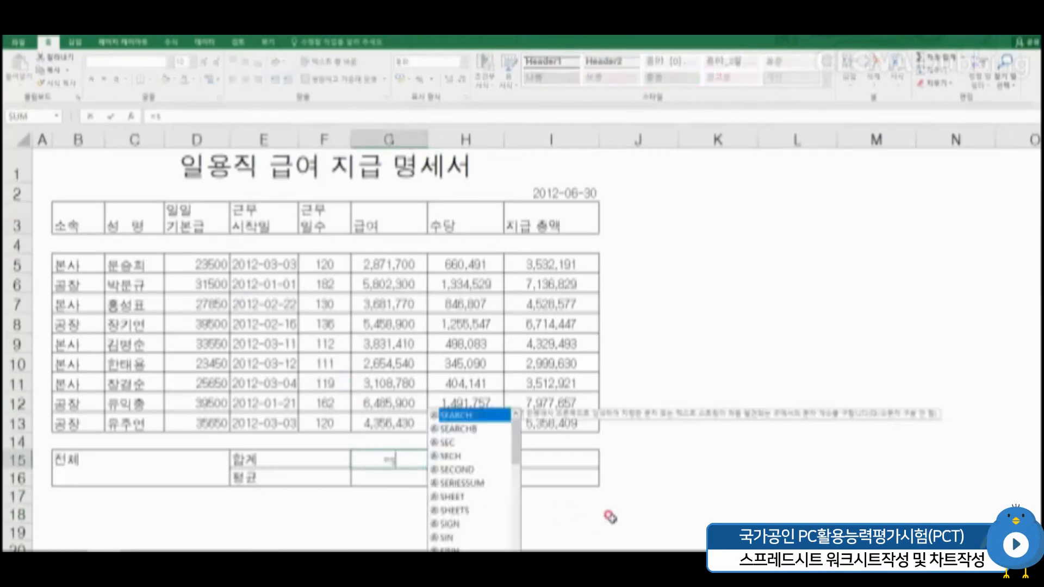
type("um(")
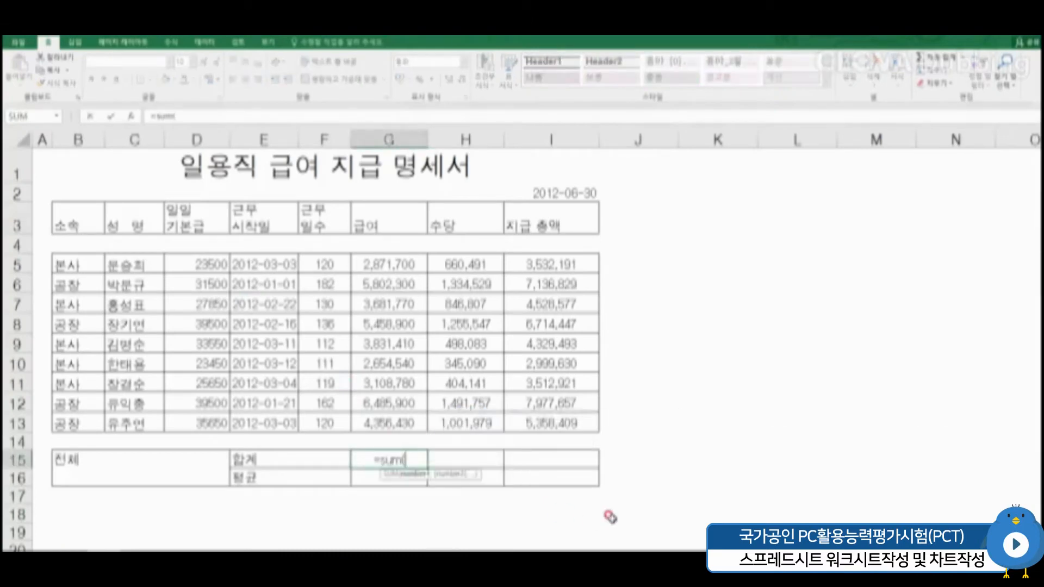
left_click_drag(395, 261, 408, 418)
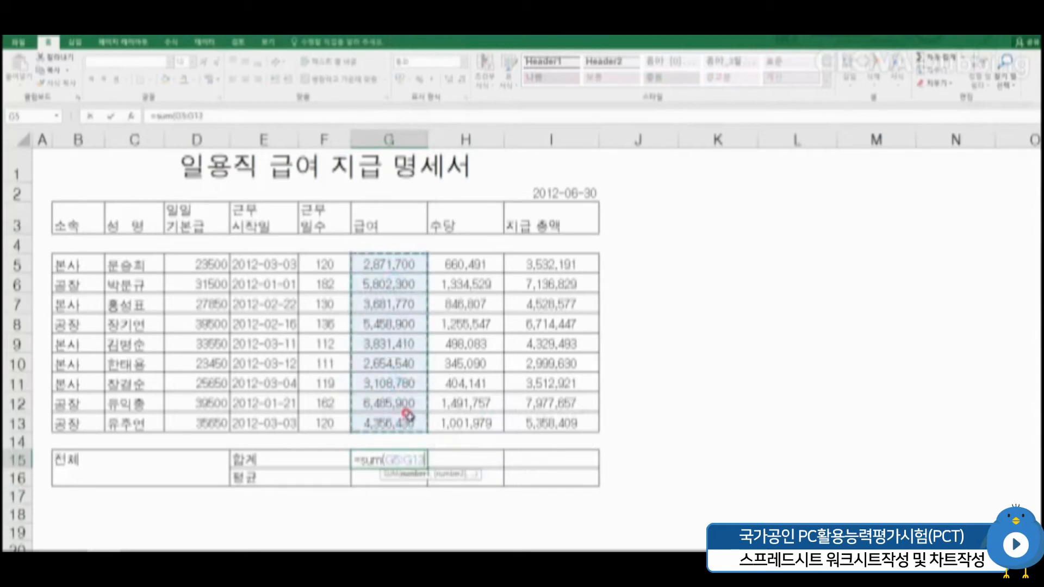
key("Return")
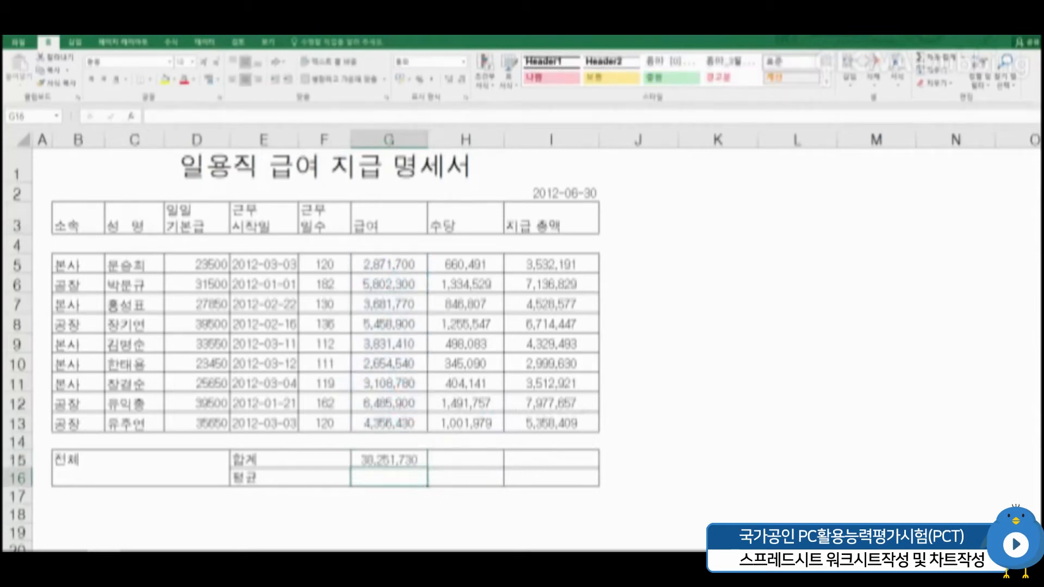
Fill the sum formula from G15 across through I15.
left_click(404, 459)
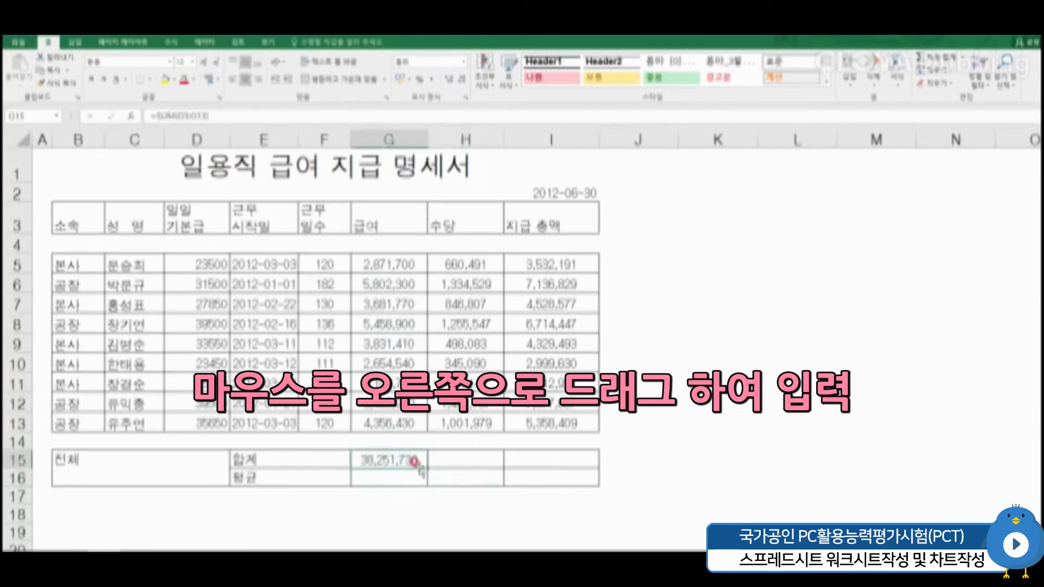
left_click_drag(416, 463, 569, 464)
left_click(555, 511)
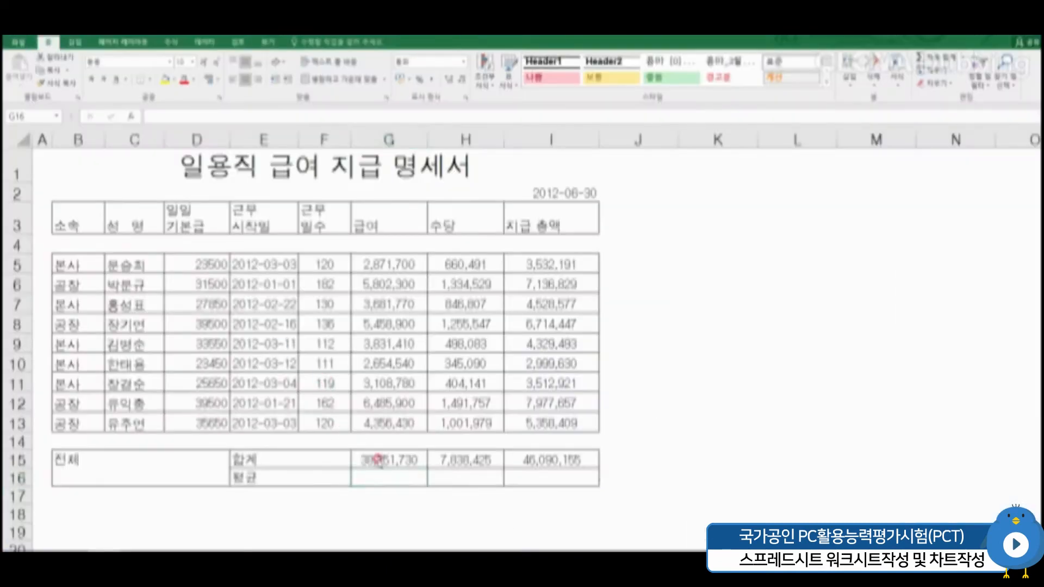
Average the pay column in G16 with =AVERAGE(G5:G13).
left_click(383, 469)
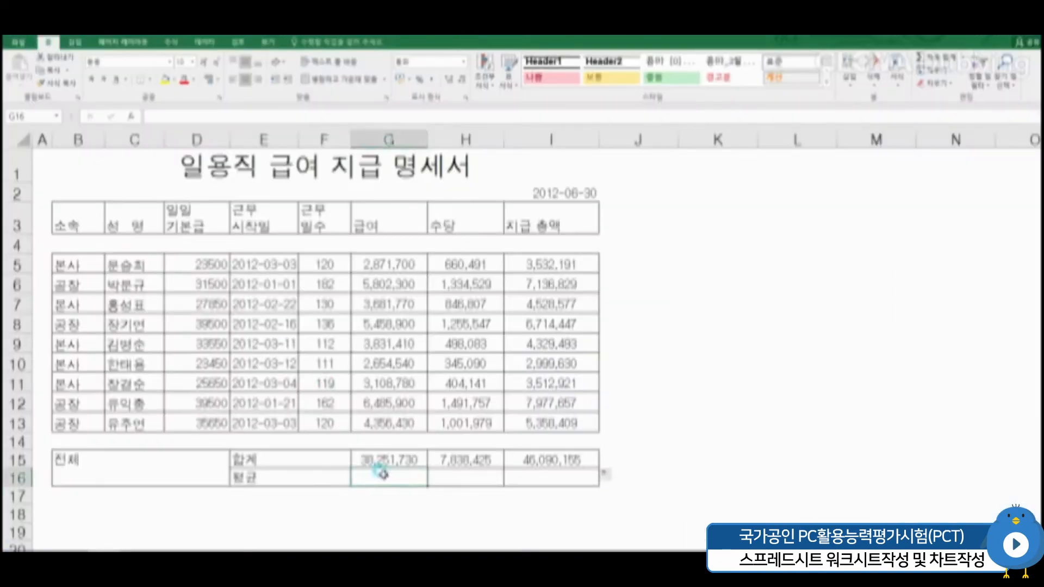
type("=a")
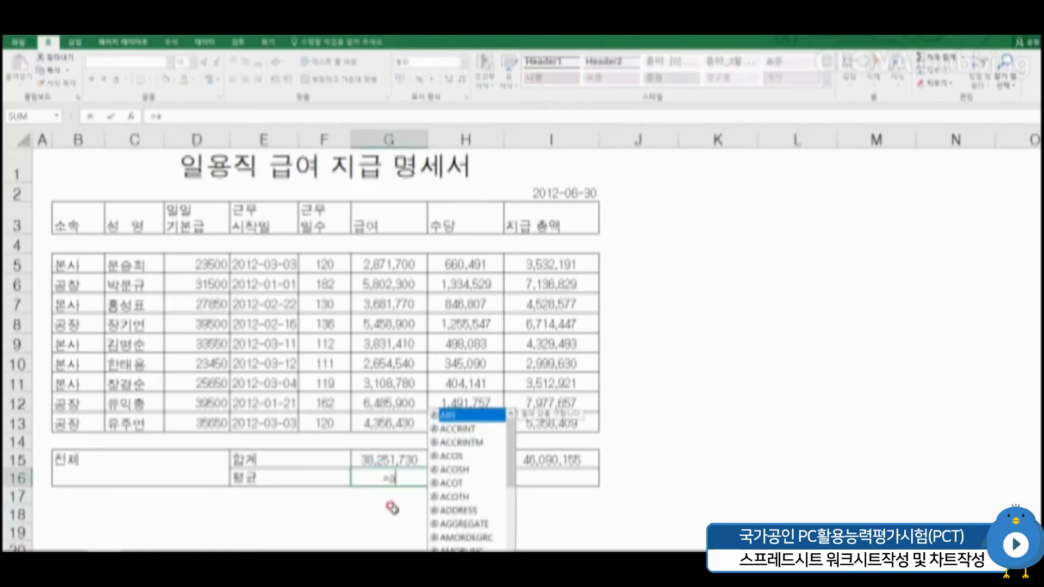
type("verage")
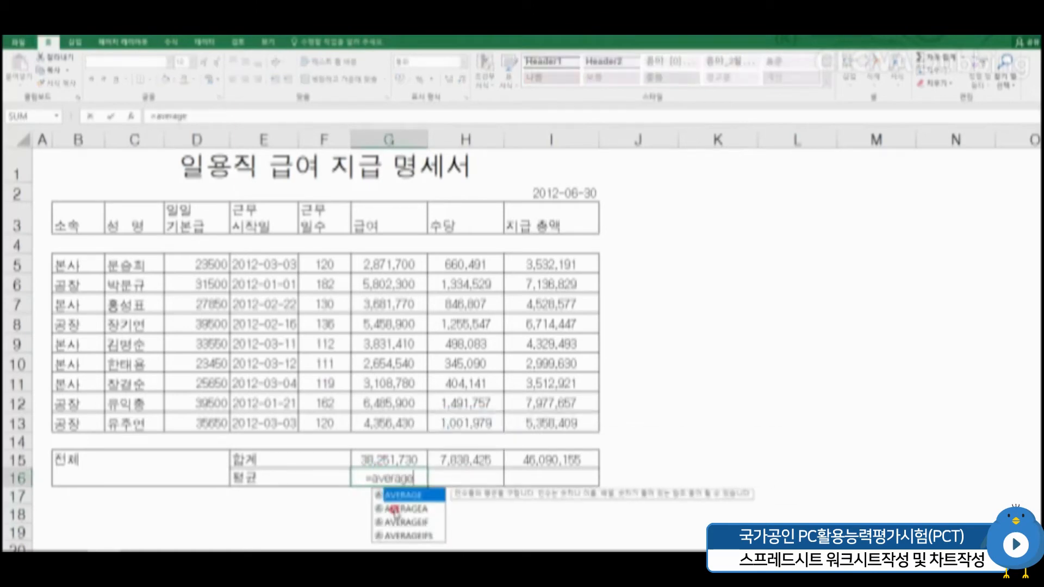
type("(")
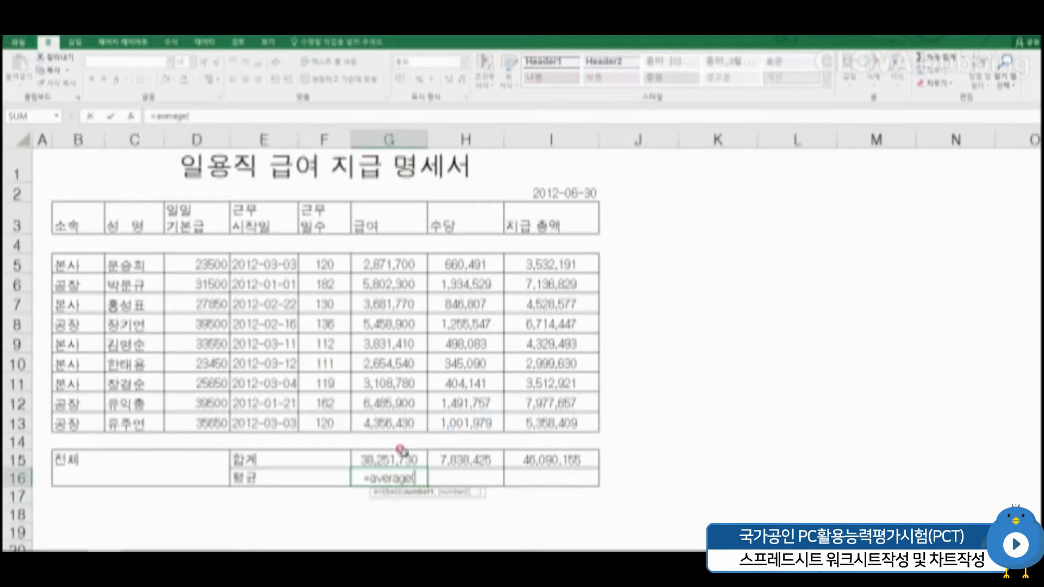
left_click_drag(397, 263, 411, 424)
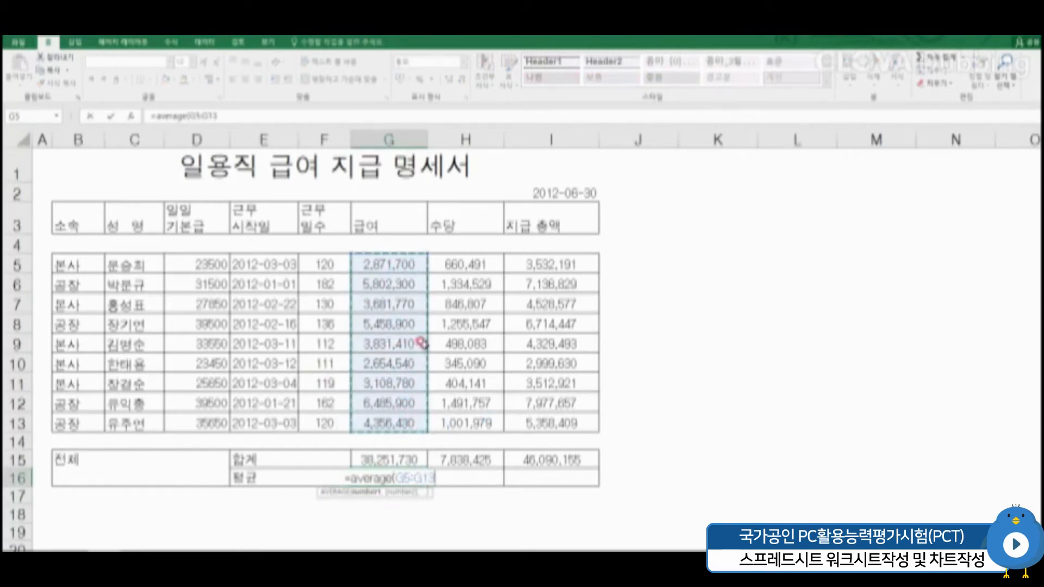
key("Return")
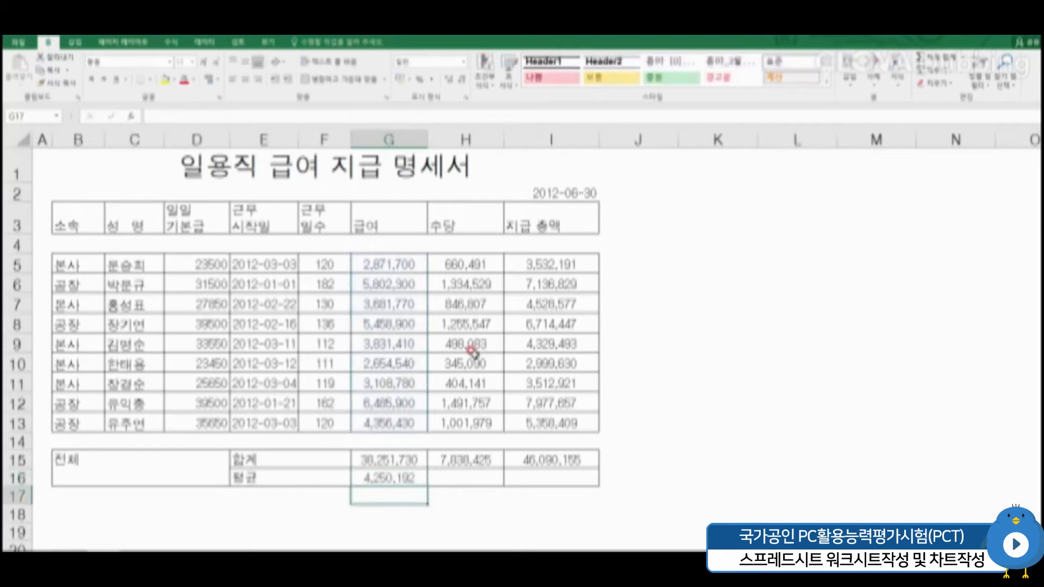
Fill the average formula from G16 across through I16.
left_click(422, 478)
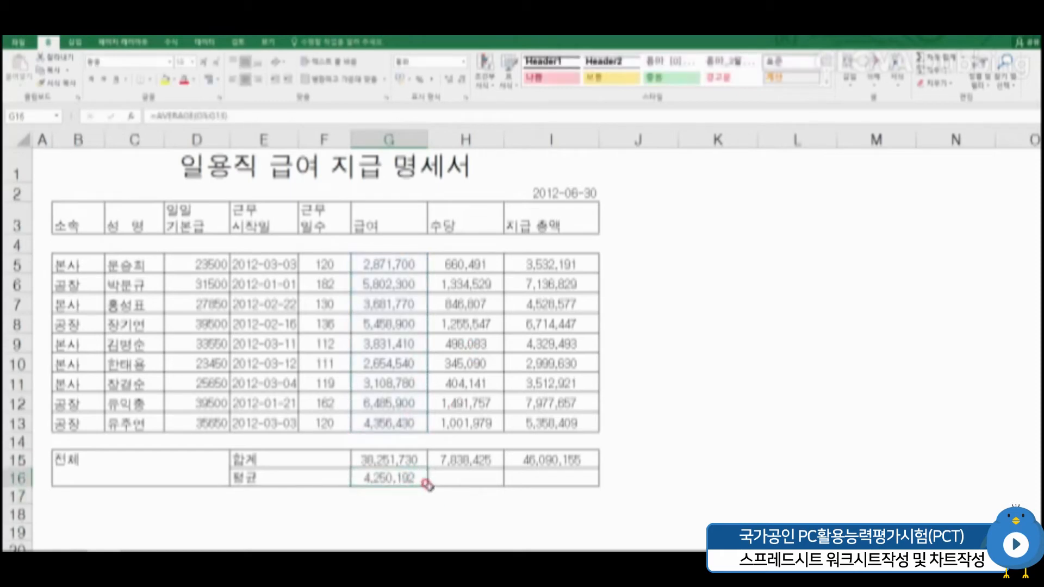
left_click_drag(429, 486, 596, 485)
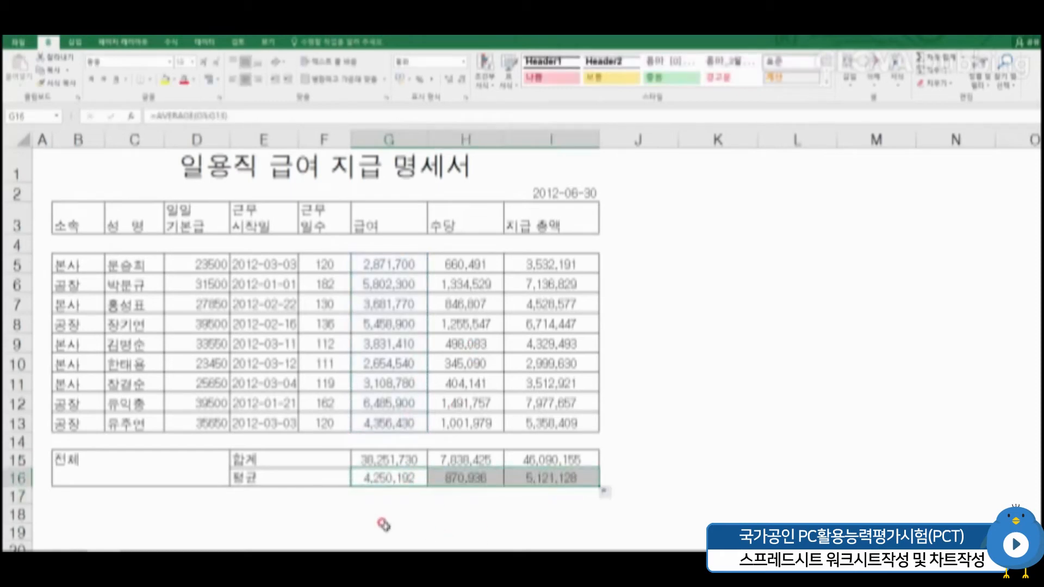
left_click(341, 526)
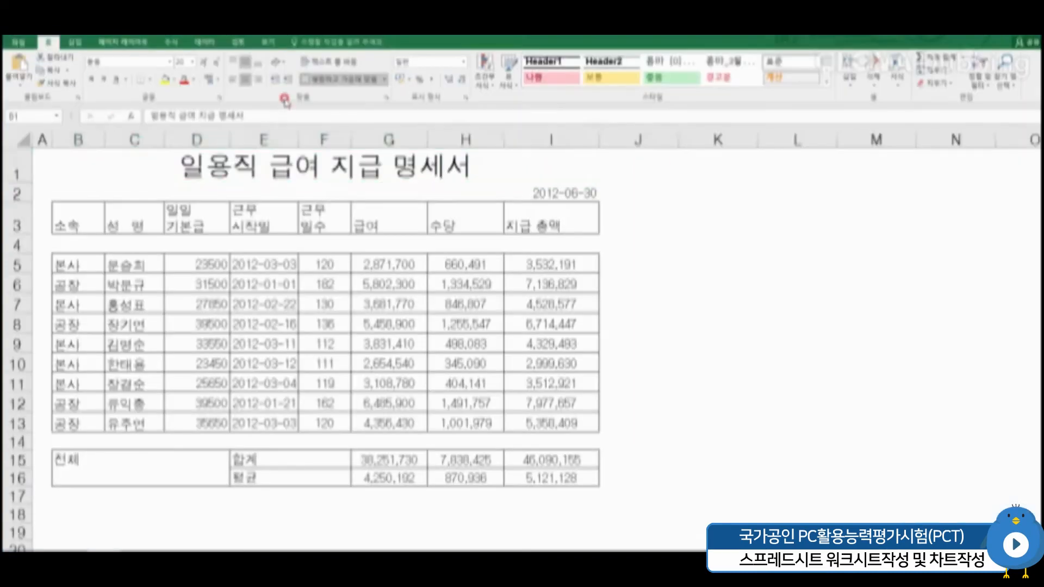
Center the title in the merged cells of row 1 and right-align the date in I2.
left_click(326, 168)
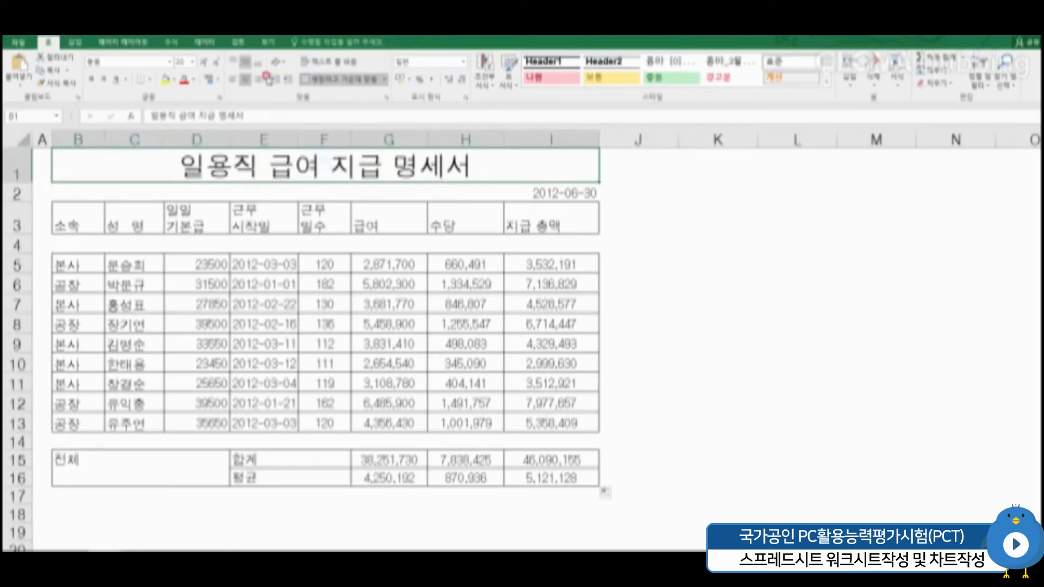
left_click(245, 81)
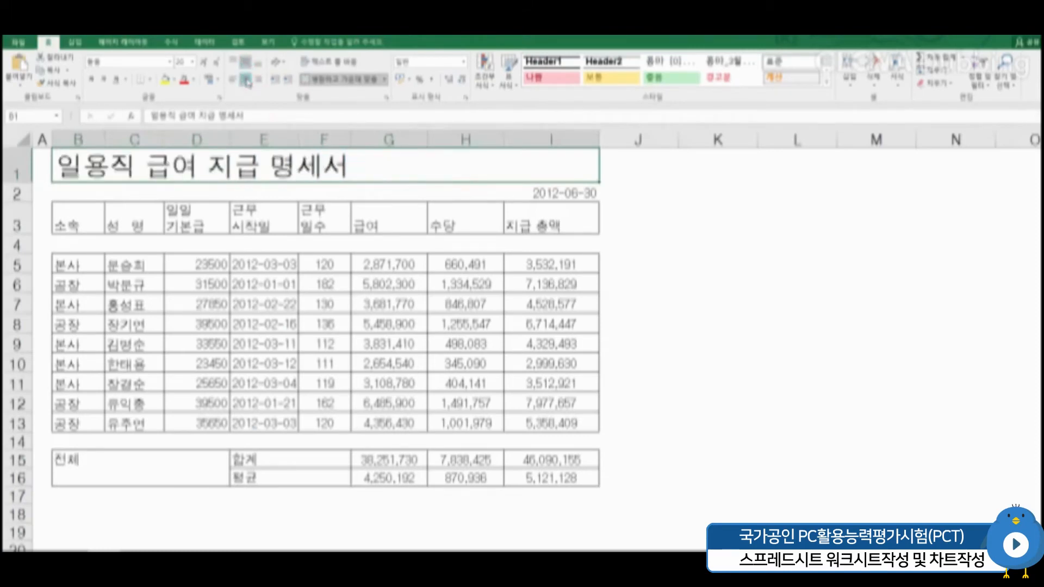
left_click(245, 81)
left_click(550, 194)
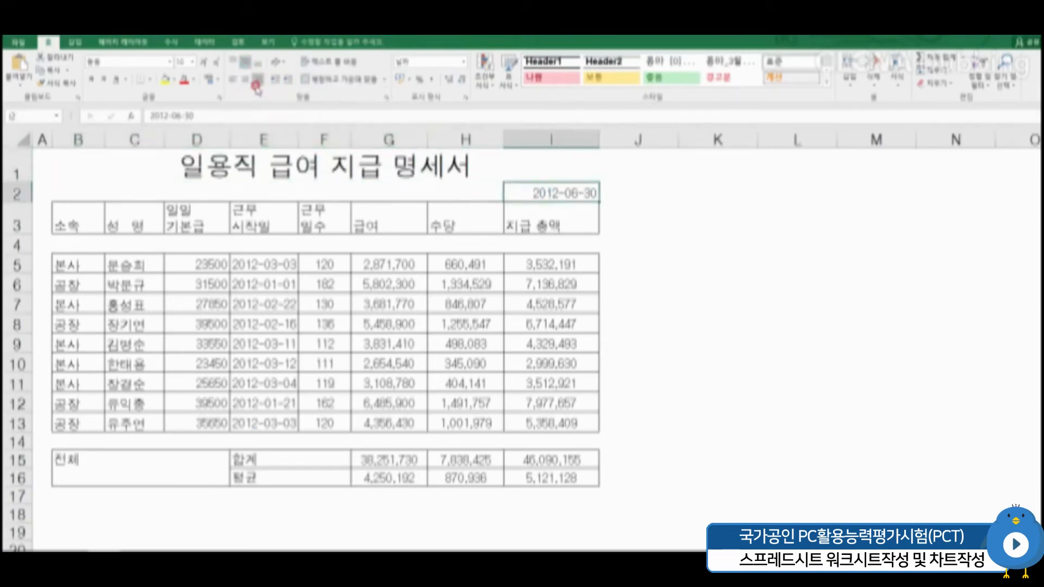
left_click(246, 81)
left_click(257, 81)
left_click(639, 245)
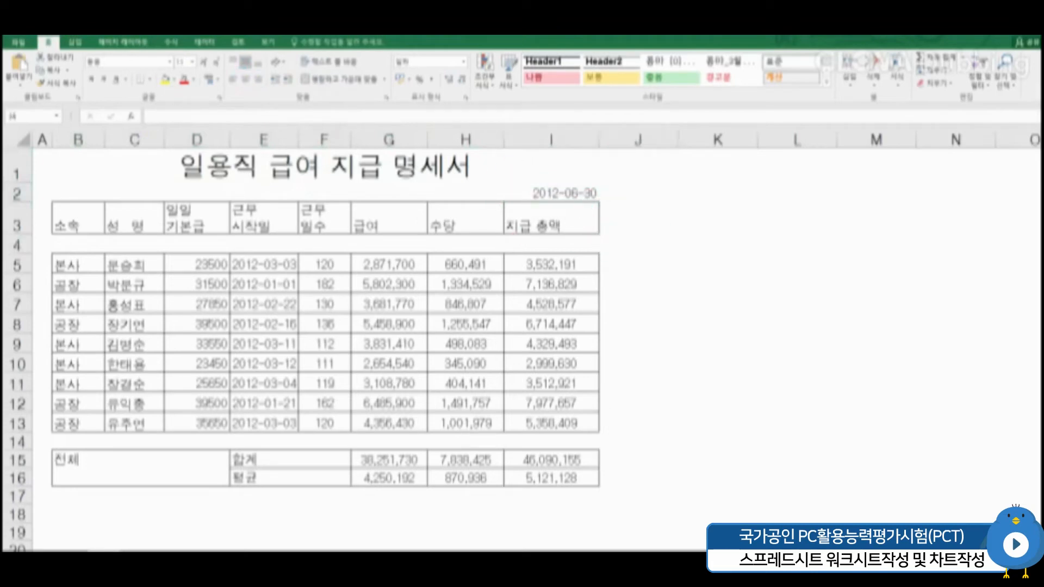
Center the row 3 headings horizontally and vertically, and center the affiliation and name entries in B5:C13.
left_click_drag(79, 218, 545, 222)
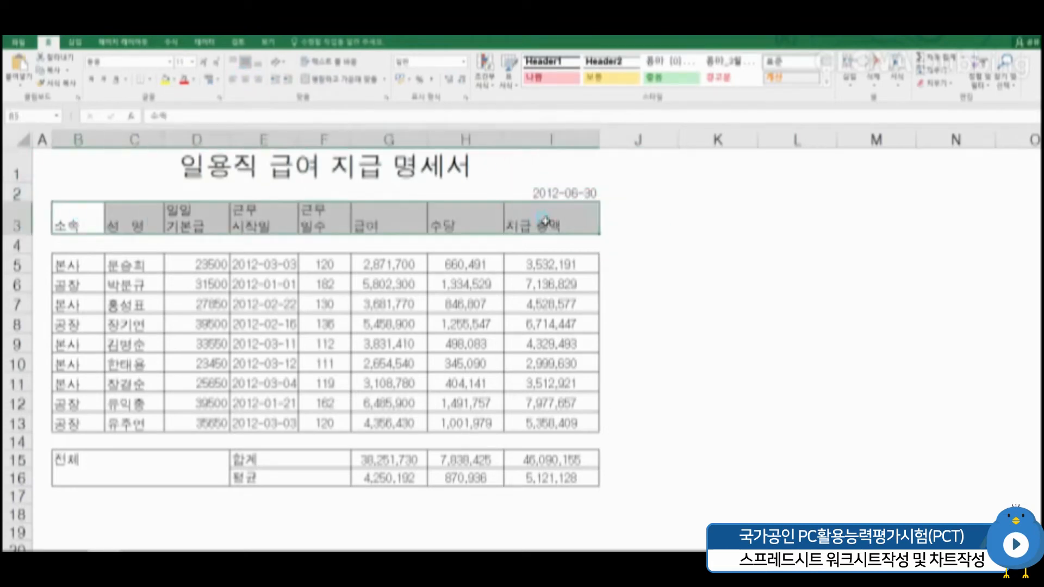
left_click(245, 62)
left_click(246, 81)
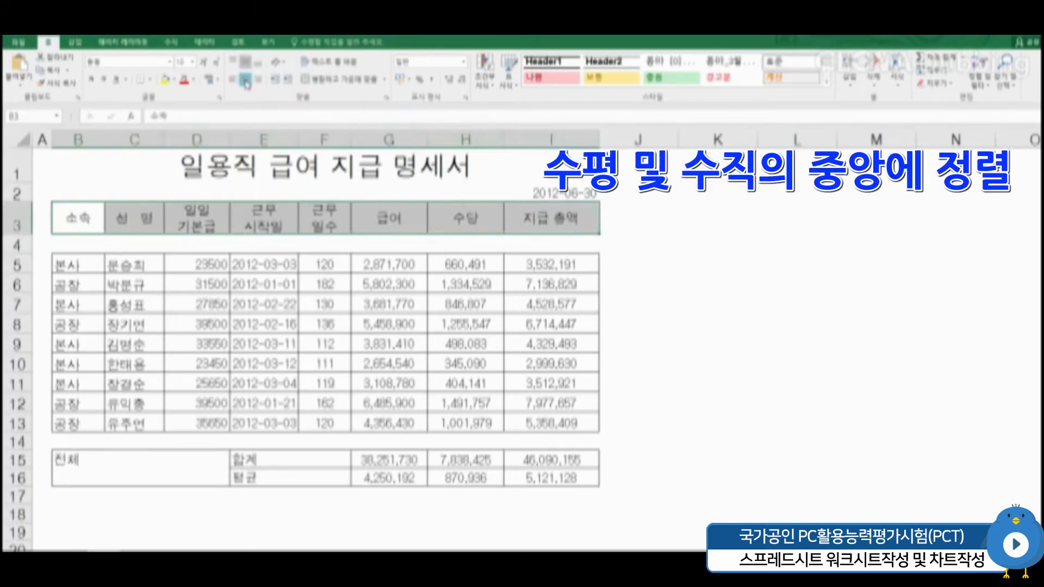
left_click_drag(79, 264, 131, 427)
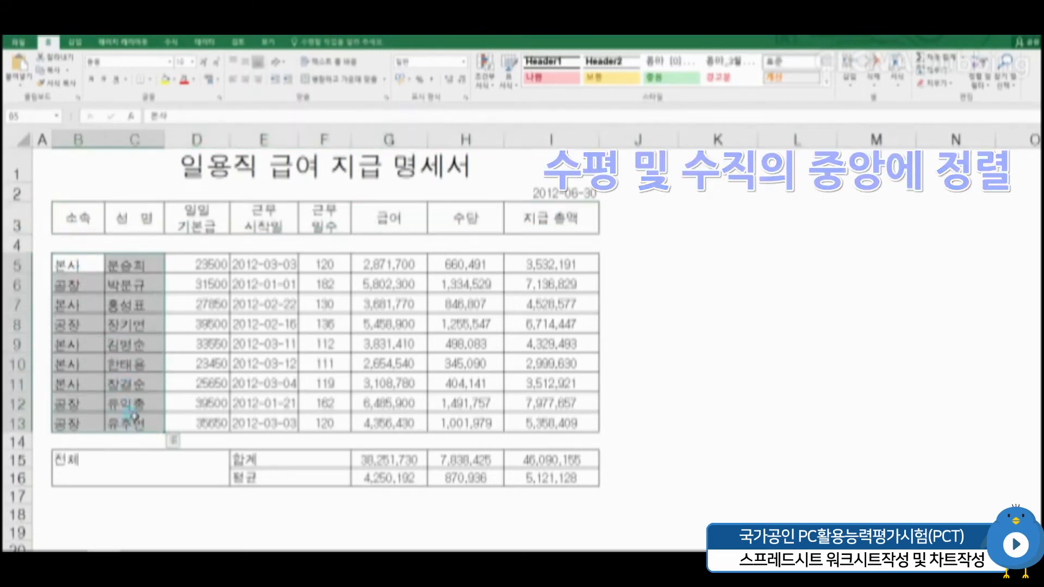
left_click(247, 82)
Center the labels in B15:F16, and merge B15:D16 with its 전체 label centered horizontally and vertically.
left_click_drag(206, 459, 52, 459)
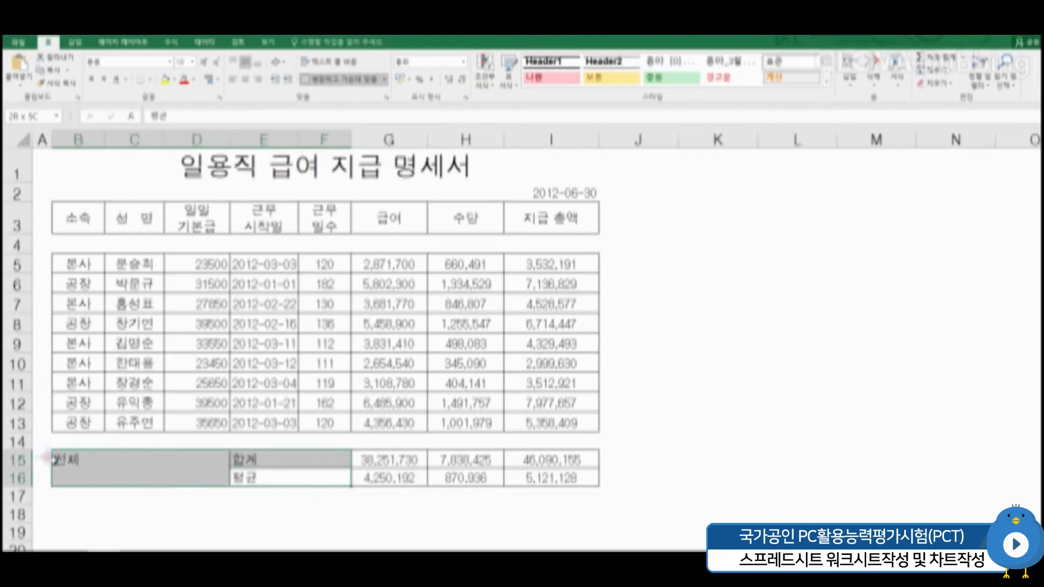
left_click(247, 79)
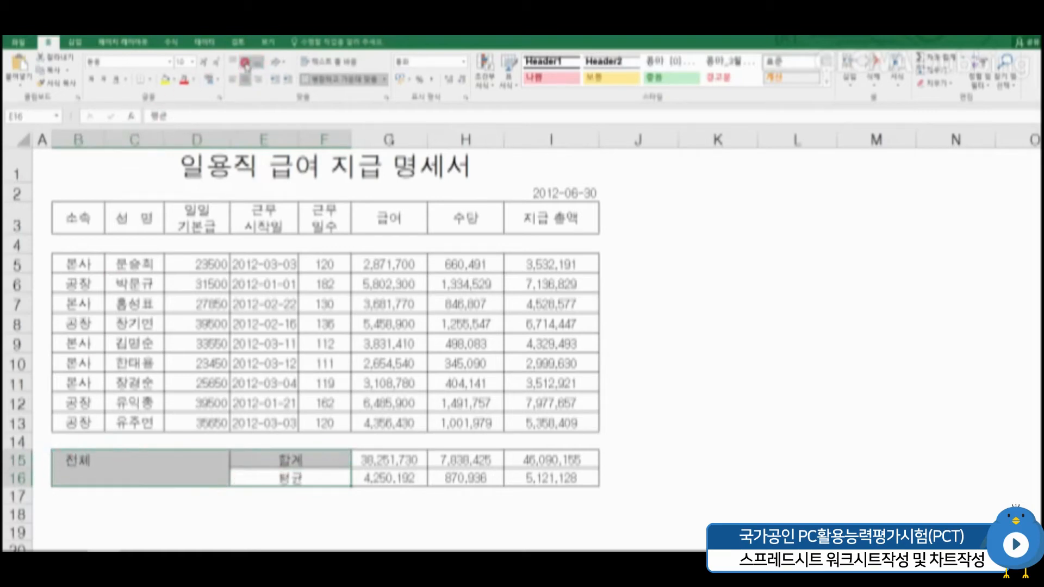
left_click(95, 462)
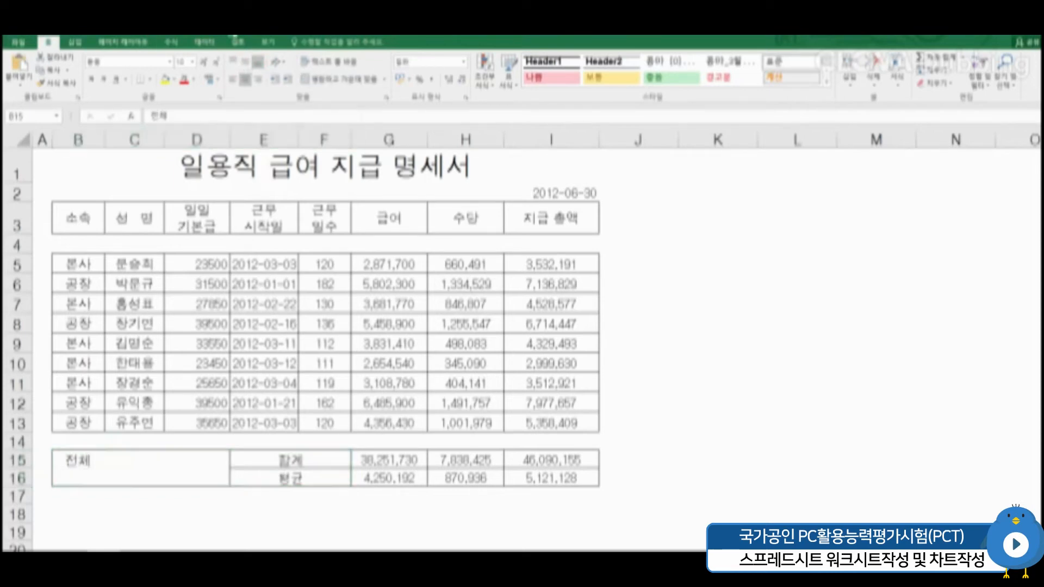
left_click_drag(95, 463, 223, 481)
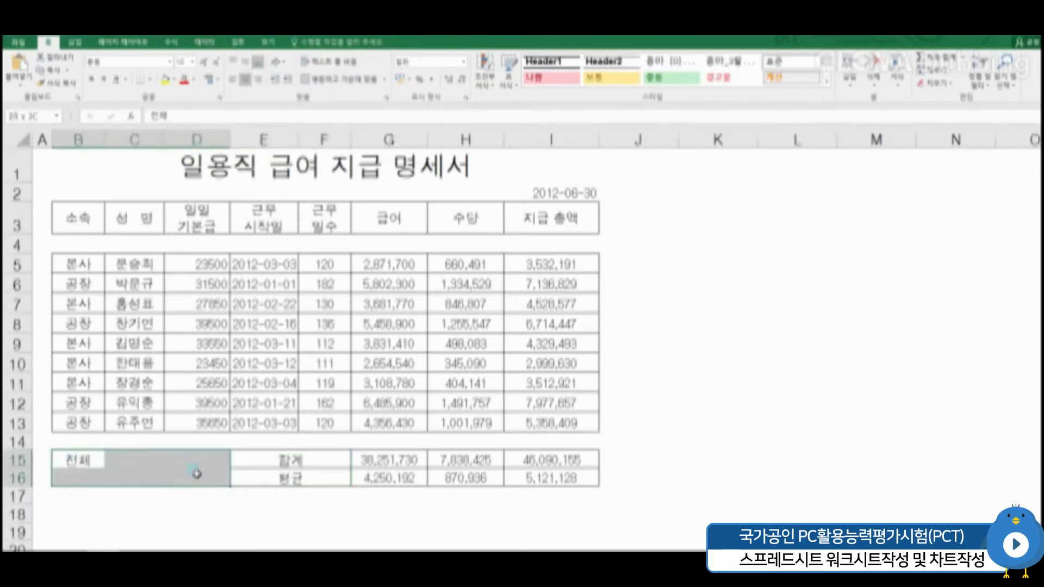
left_click(320, 82)
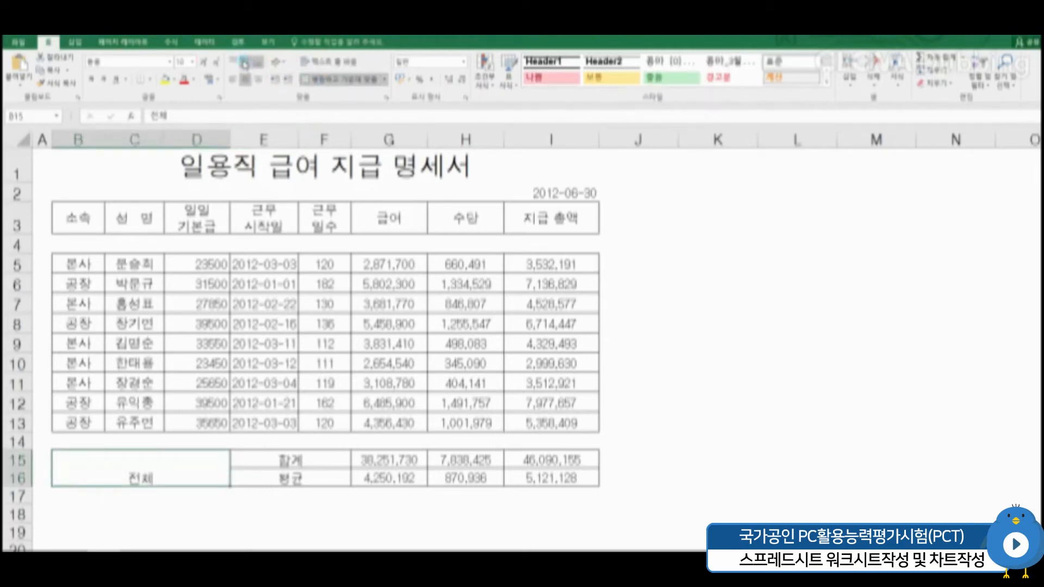
left_click(246, 62)
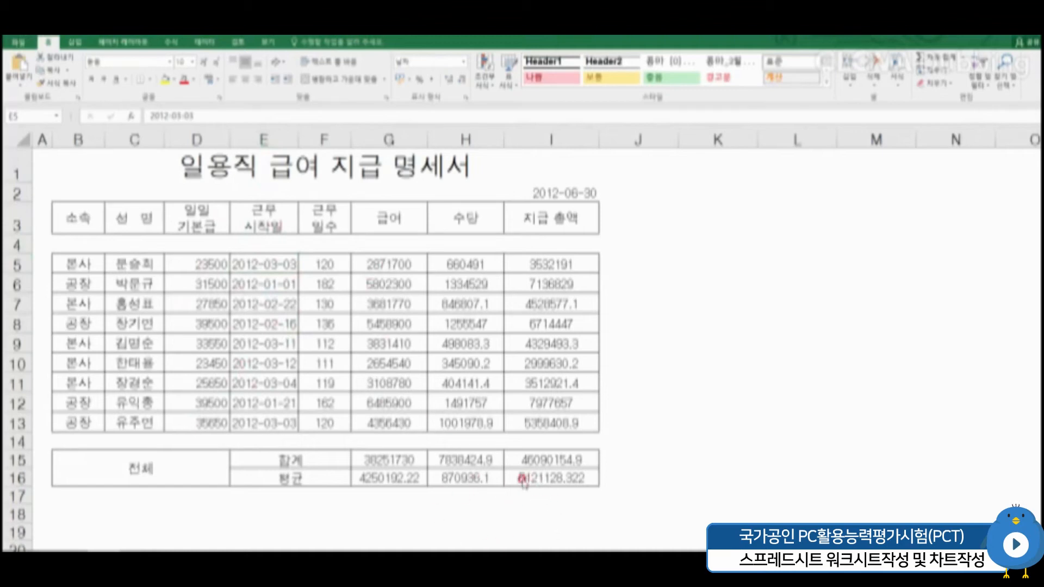
Format D5:D13, G5:I13 and G15:I16 as numbers with 0 decimal places and the thousands separator.
left_click(209, 264)
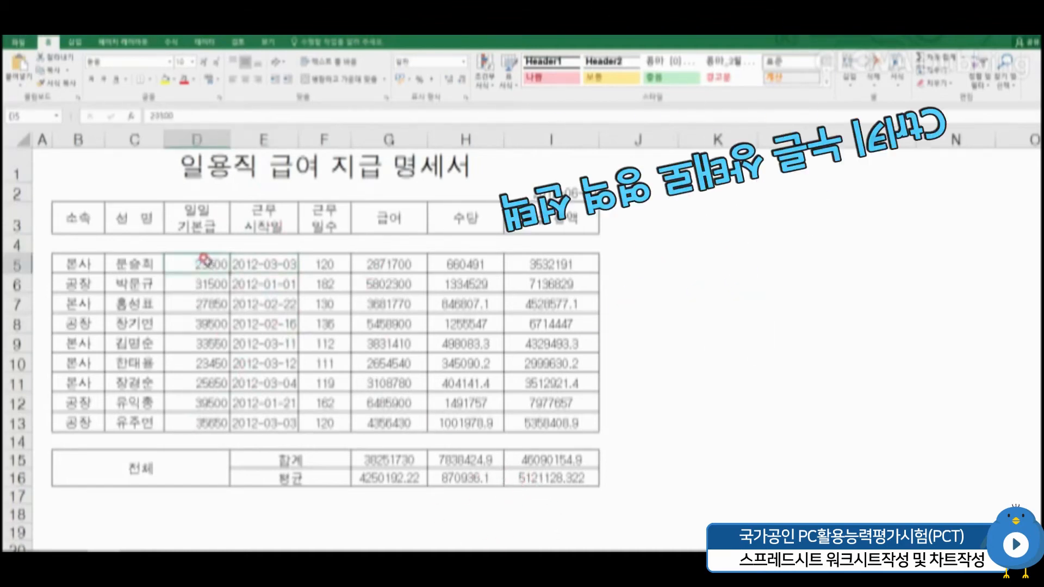
left_click_drag(205, 260, 211, 420)
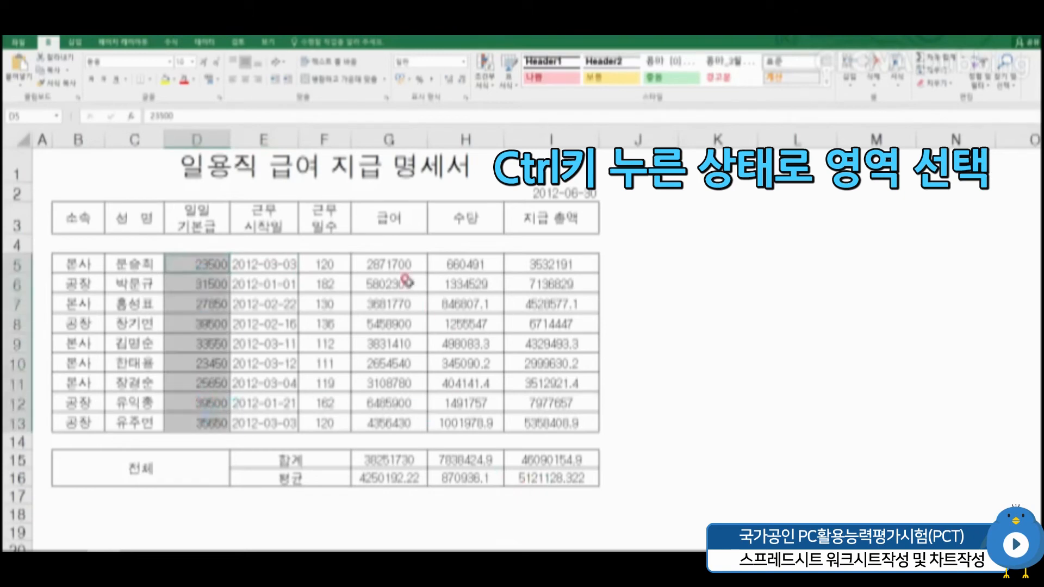
left_click_drag(403, 265, 543, 424)
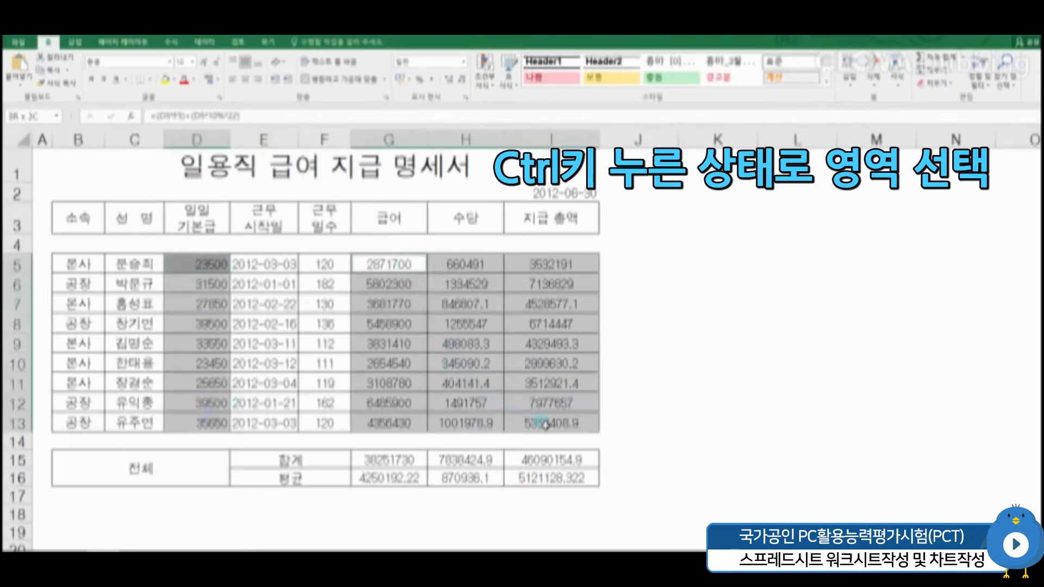
left_click_drag(425, 466, 551, 483)
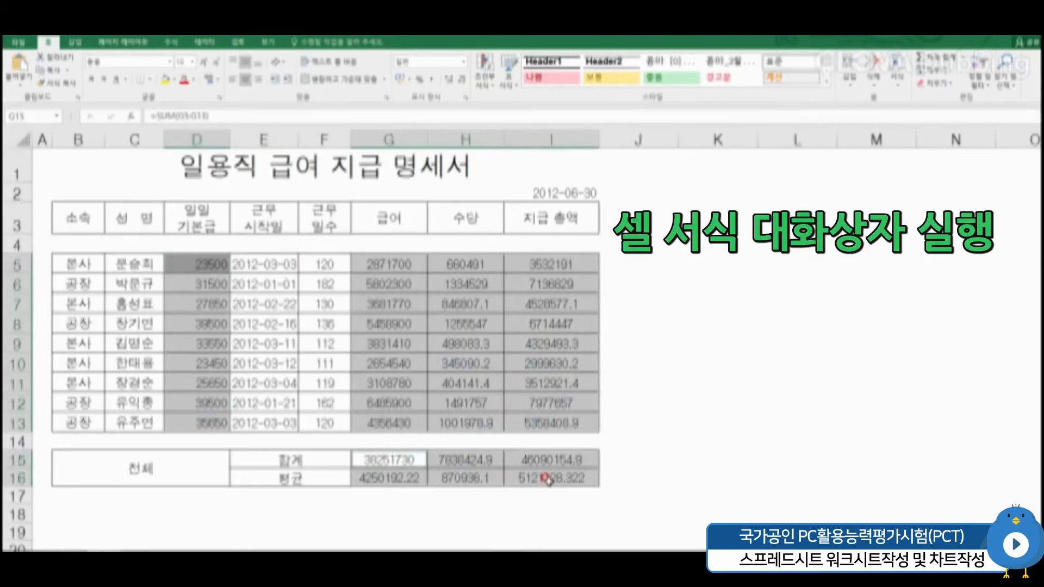
right_click(492, 268)
key("Escape")
key("ctrl+1")
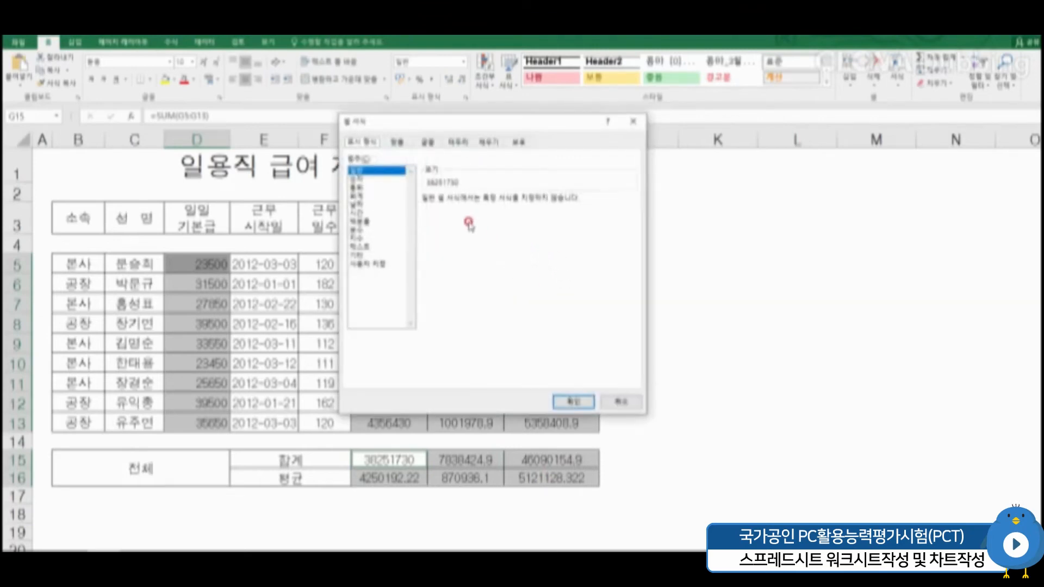
left_click(379, 178)
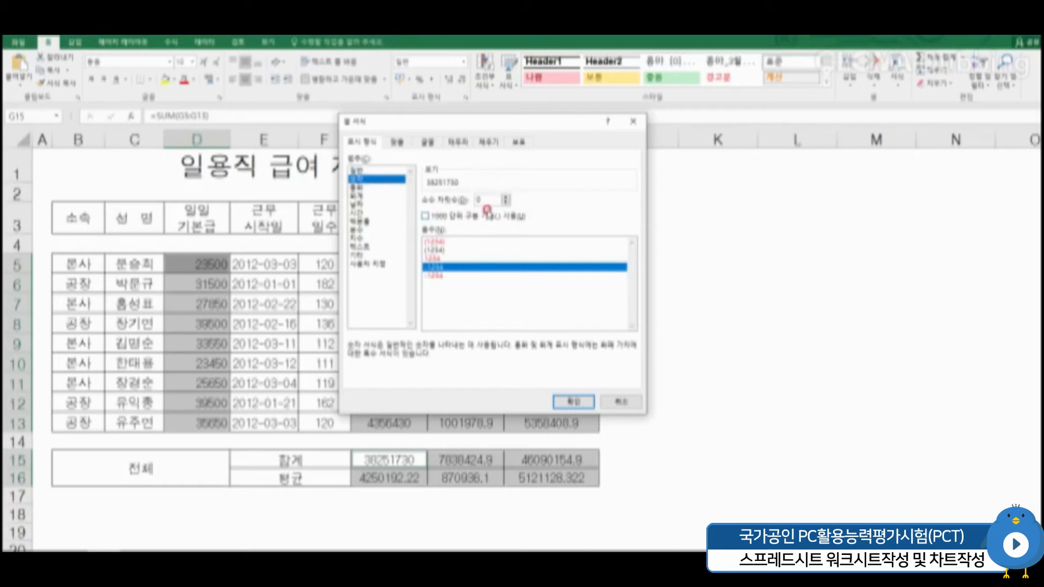
left_click(424, 216)
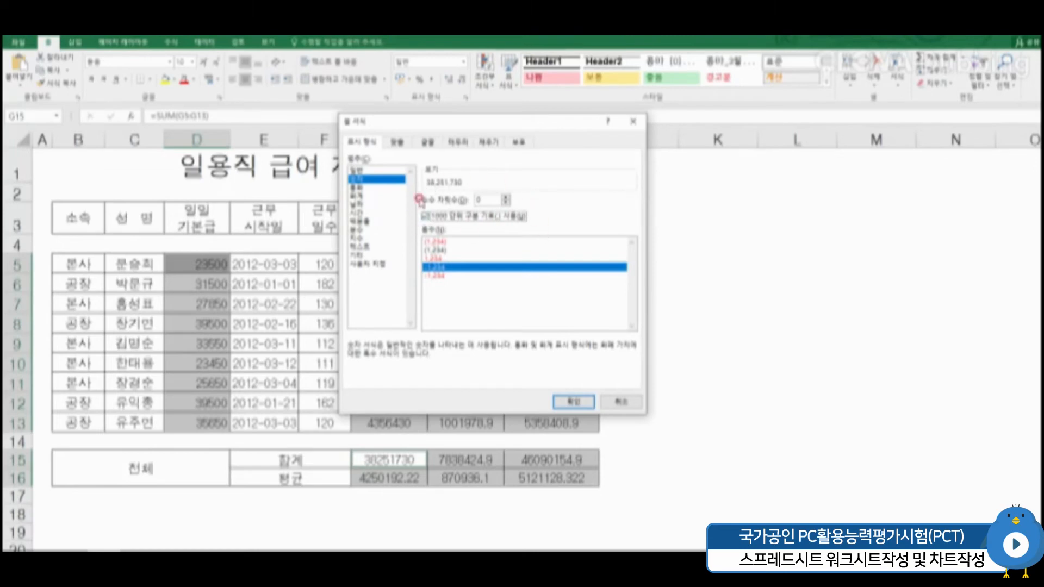
left_click(576, 404)
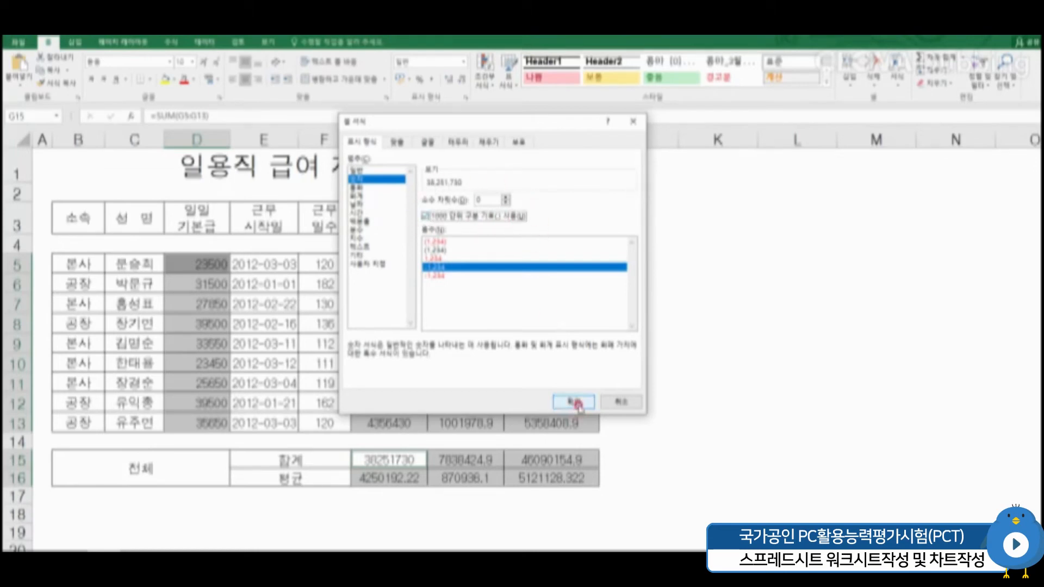
left_click(669, 426)
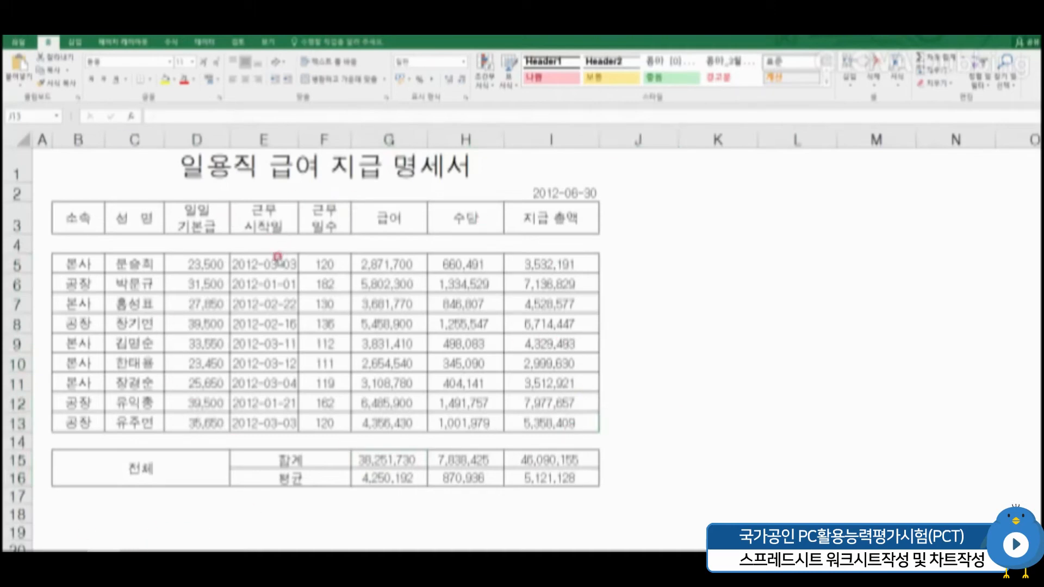
Right-align the amounts in D5:D13, G5:I13 and G15:I16.
left_click_drag(275, 259, 320, 425)
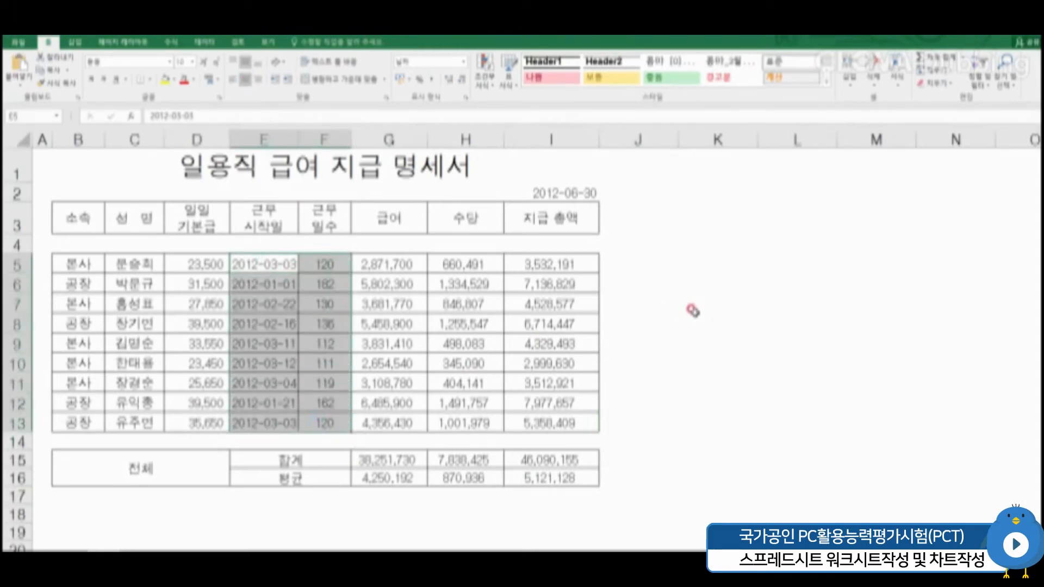
left_click(690, 308)
left_click_drag(186, 260, 212, 425)
left_click_drag(402, 264, 549, 423)
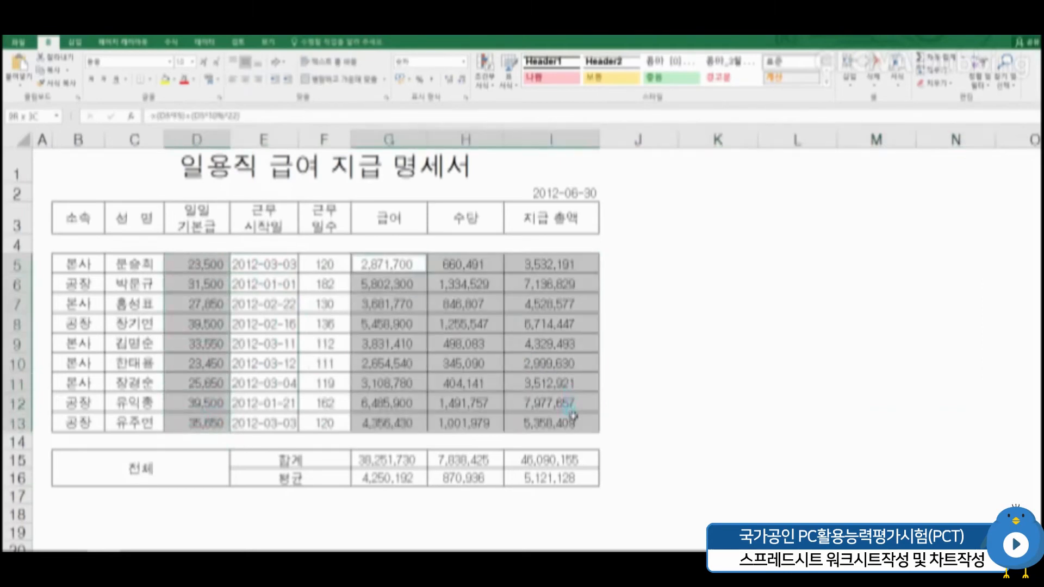
left_click_drag(400, 462, 544, 481)
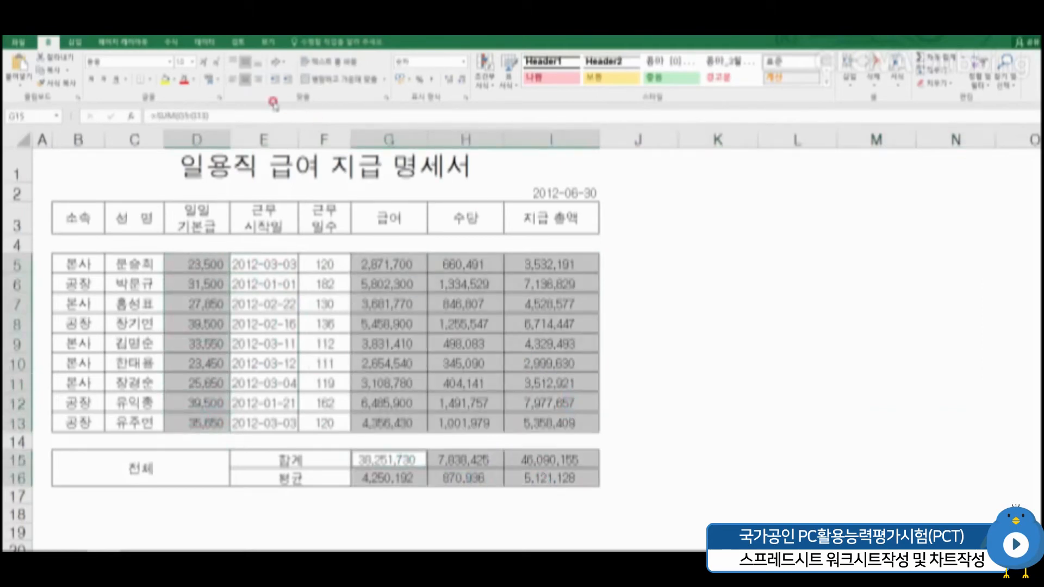
left_click(258, 82)
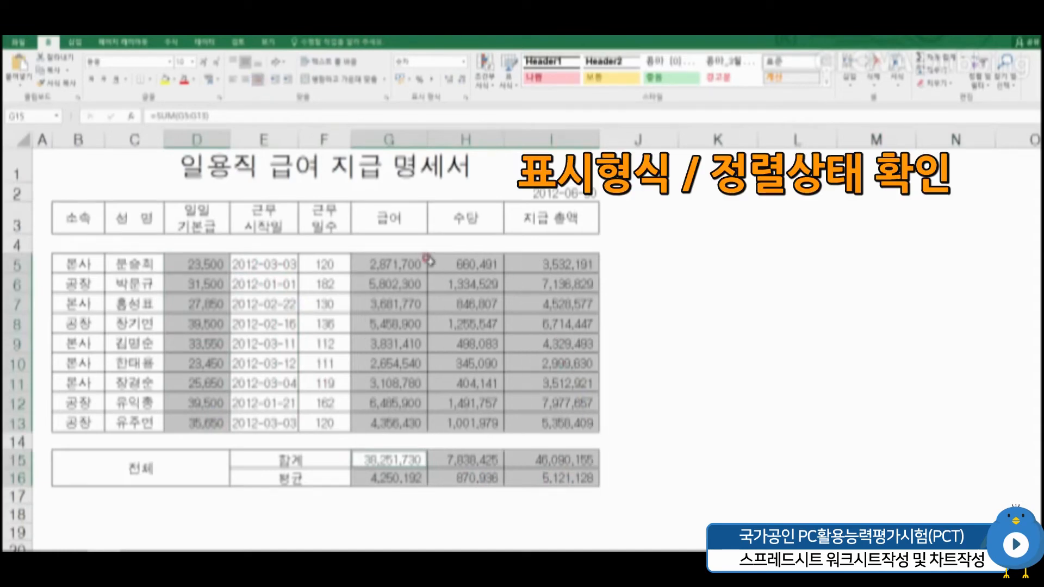
Insert an empty 2-D stacked column chart and place it beside the table, over about J3:O17.
left_click(704, 407)
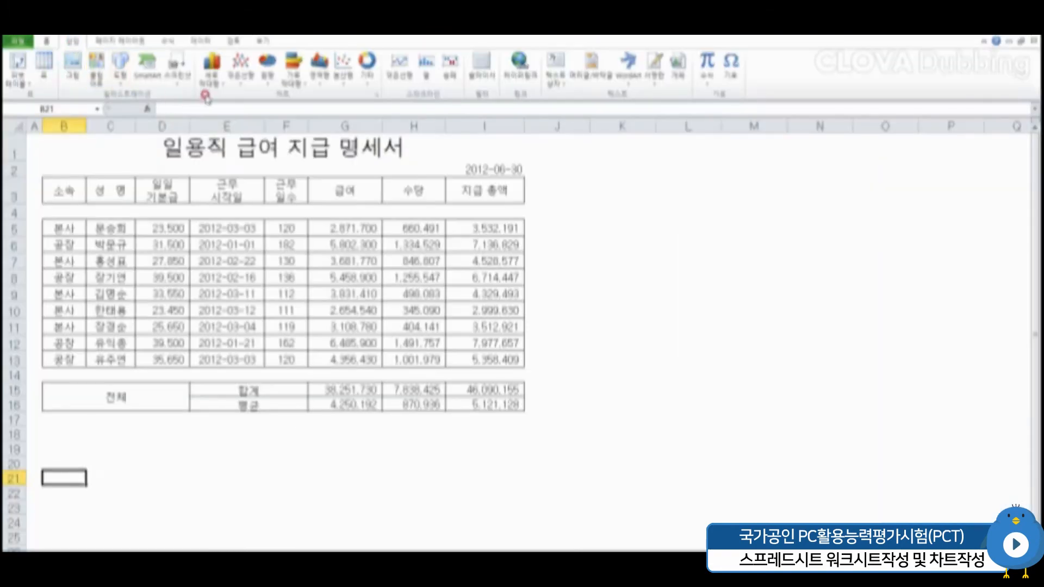
left_click(218, 87)
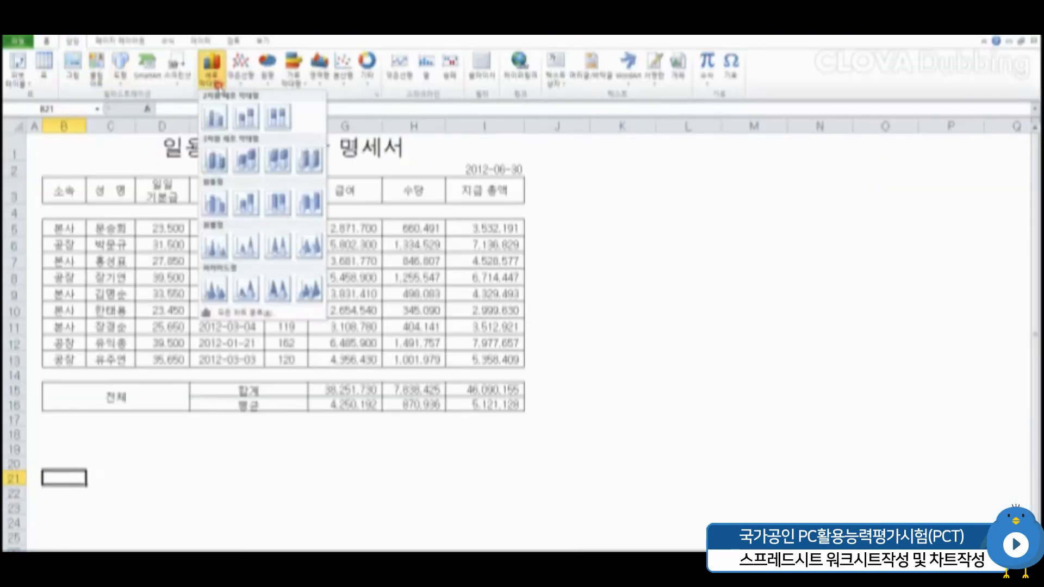
left_click(246, 120)
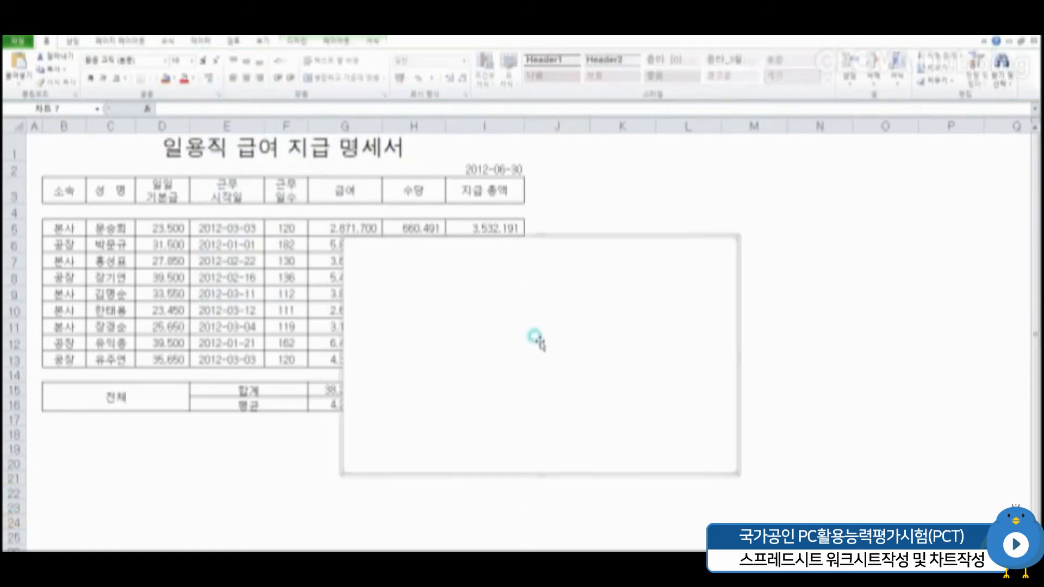
left_click_drag(537, 312, 730, 264)
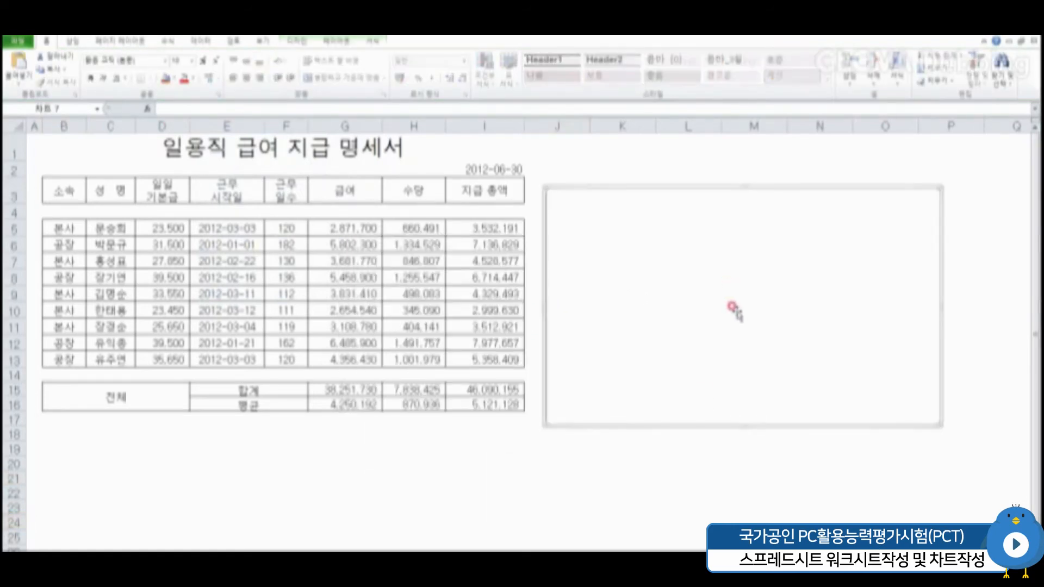
left_click(602, 450)
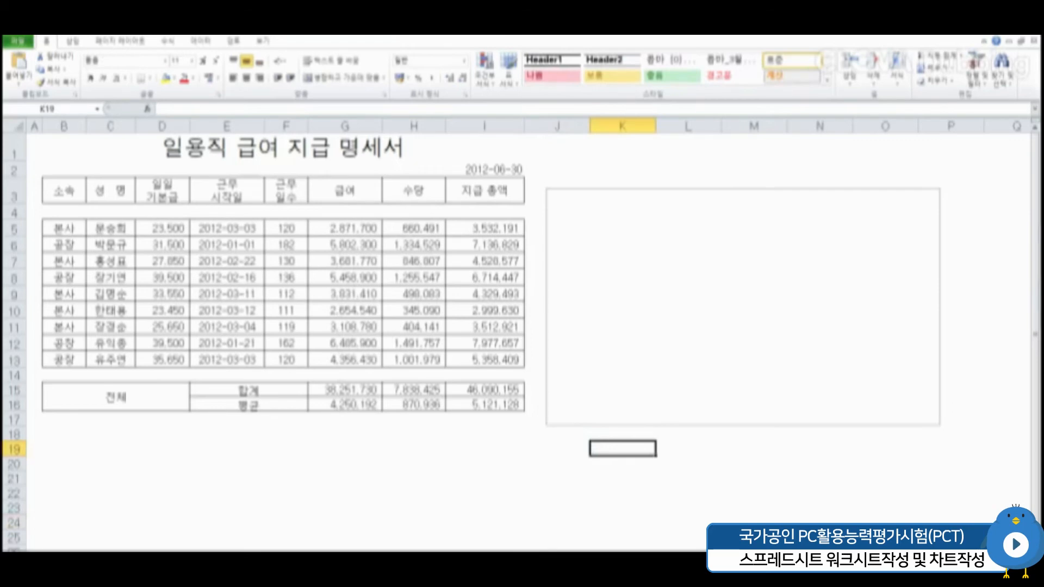
Add a data series named 급여 to the chart, using G5, G7 and G9:G11 as its values.
left_click(743, 306)
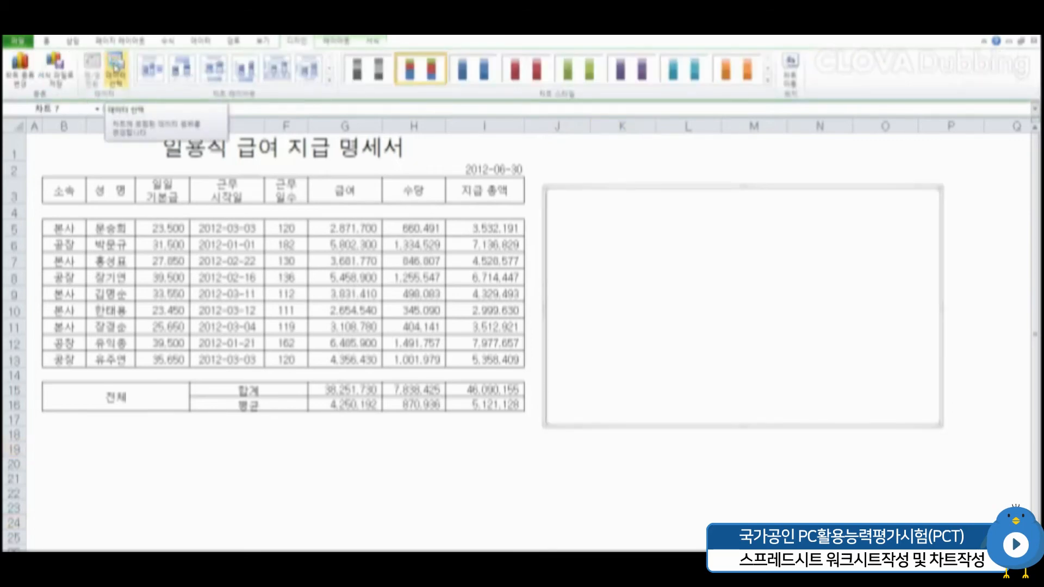
left_click(115, 68)
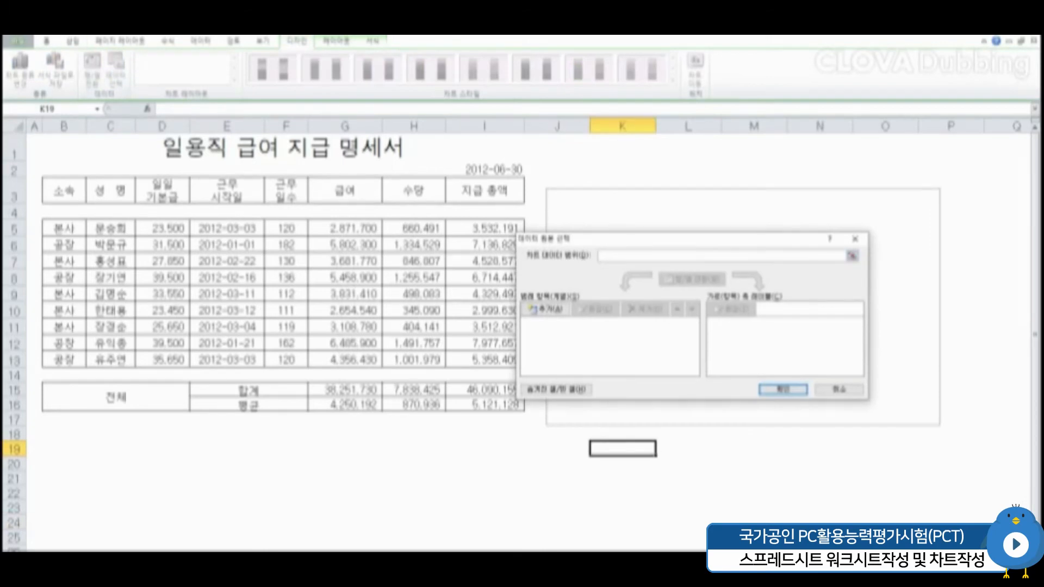
left_click(568, 310)
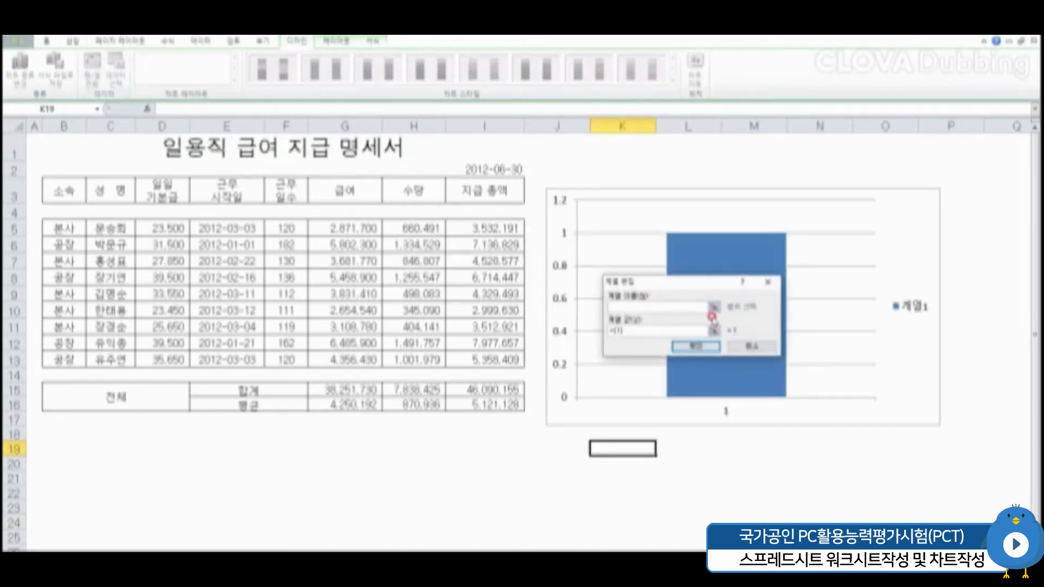
left_click(669, 311)
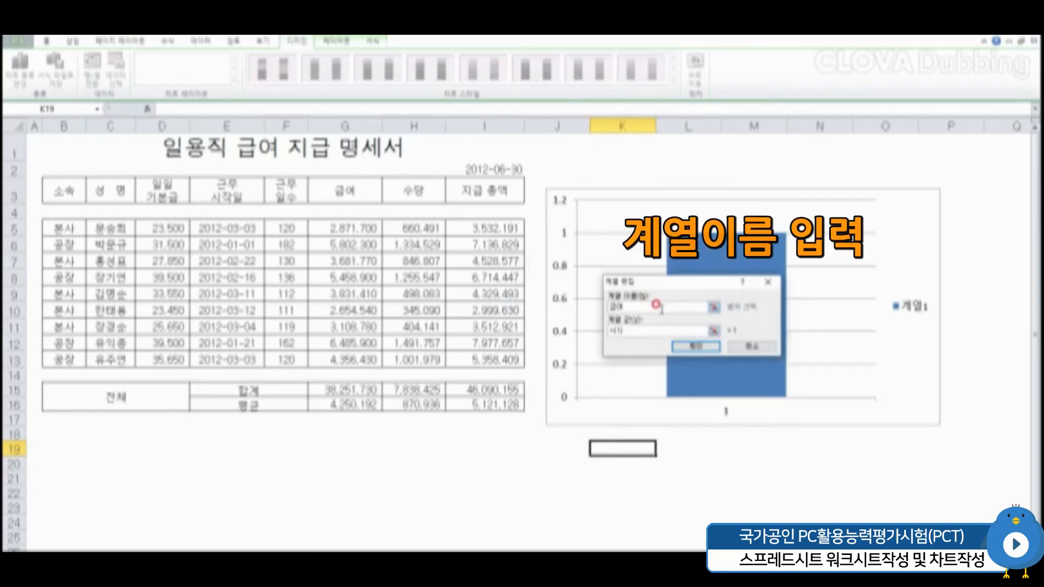
type("급여")
left_click(664, 331)
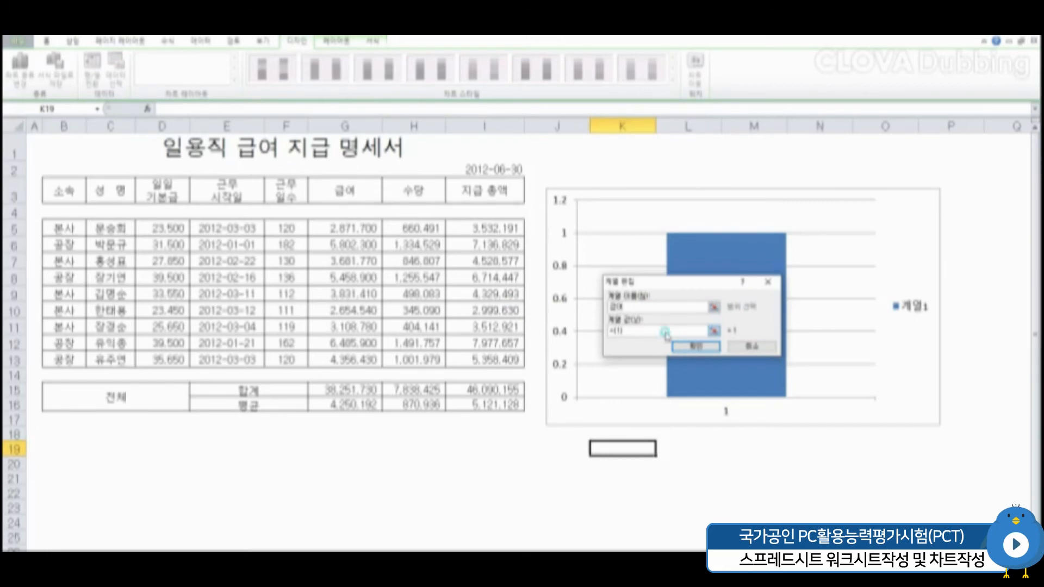
key("BackSpace")
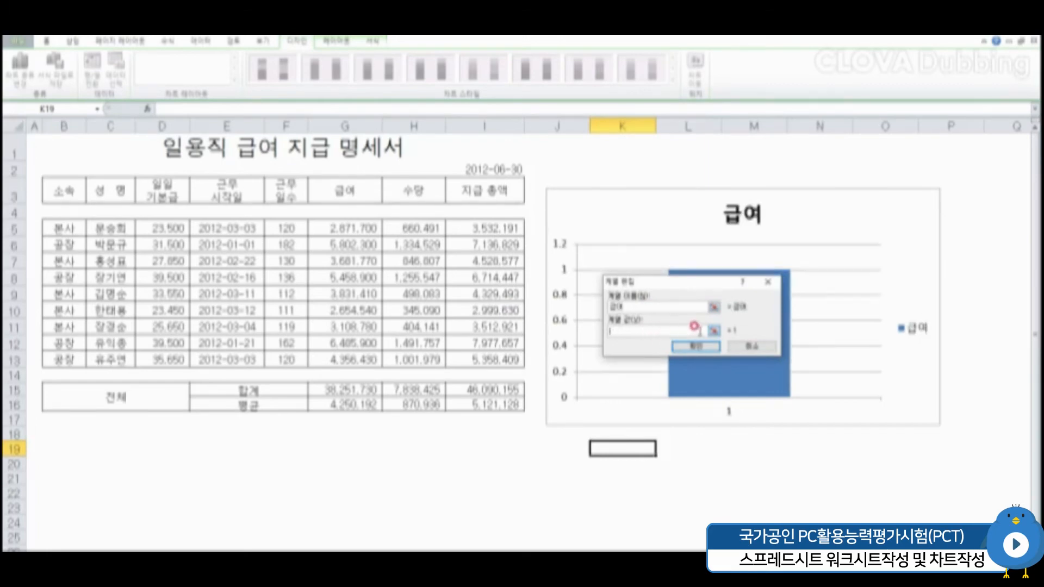
left_click(713, 331)
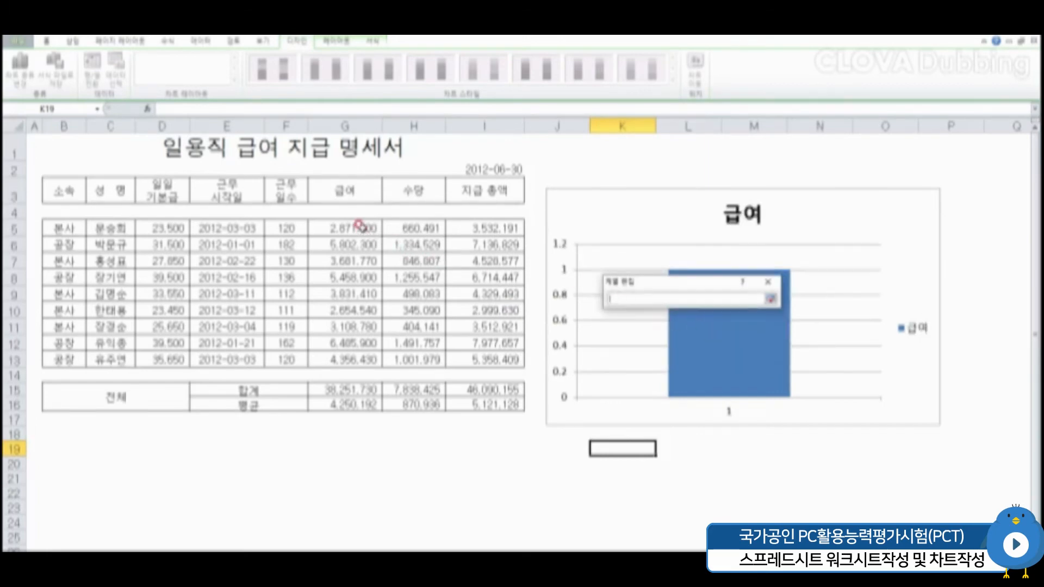
left_click_drag(359, 225, 353, 326)
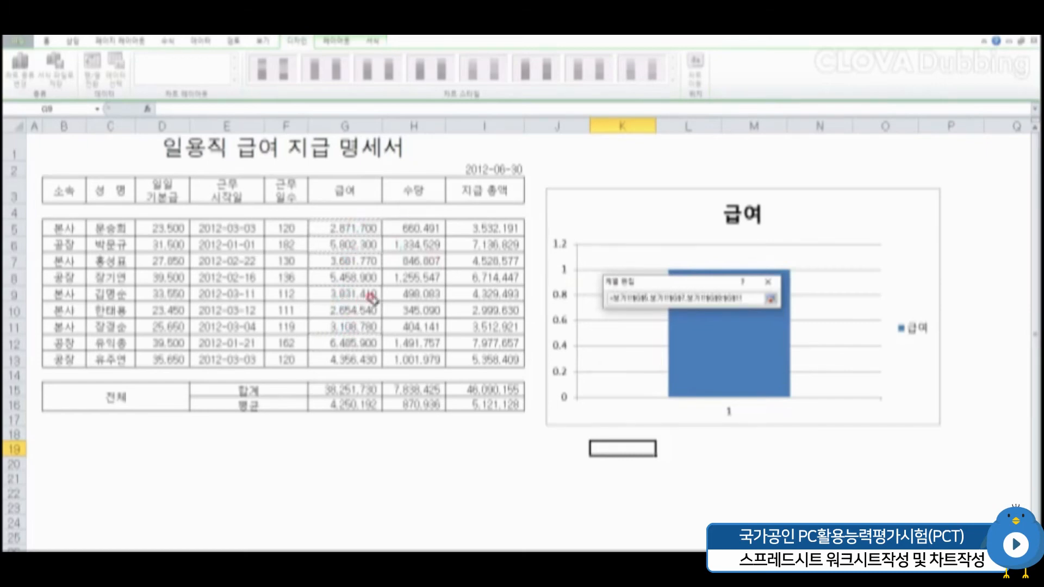
left_click(771, 298)
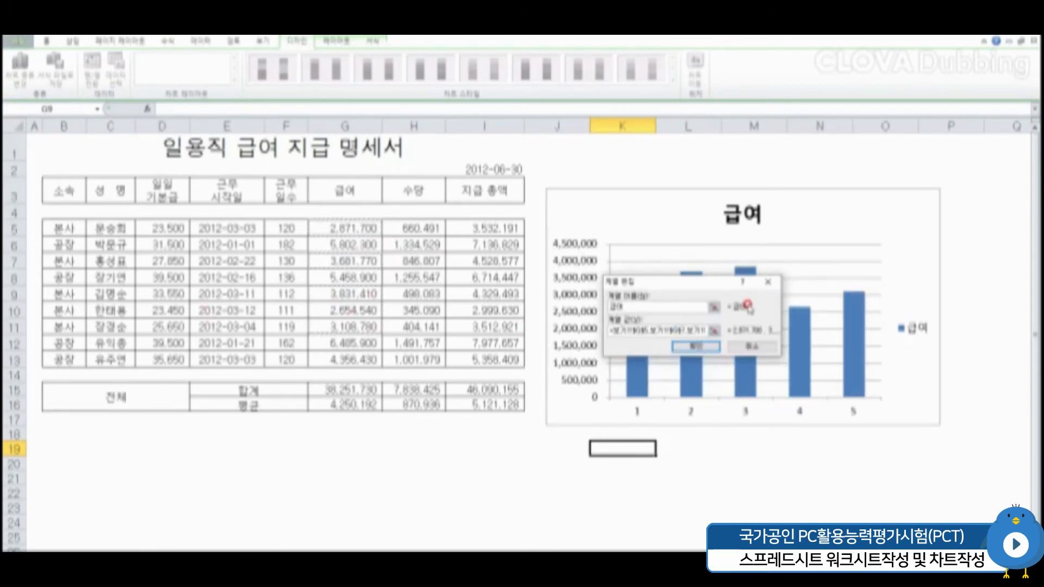
left_click(704, 347)
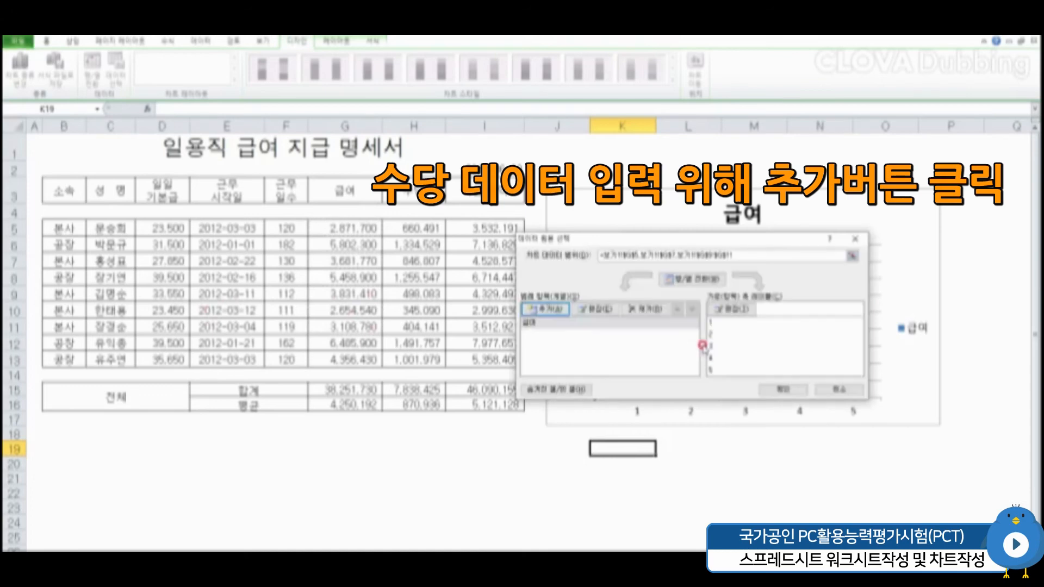
Add a second data series named 수당 to the chart, using H5, H7 and H9:H12 as its values.
left_click(551, 311)
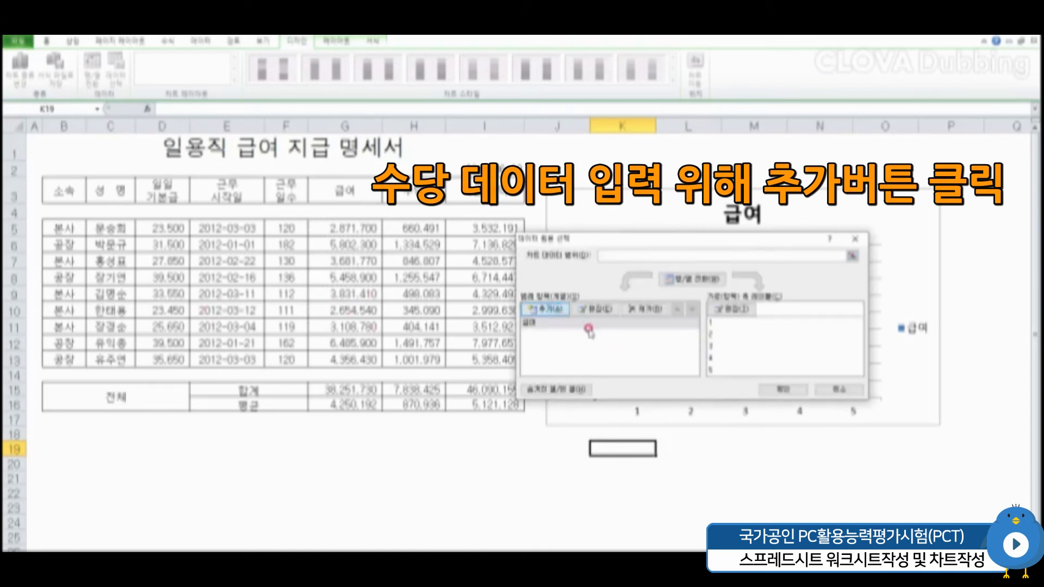
left_click(658, 302)
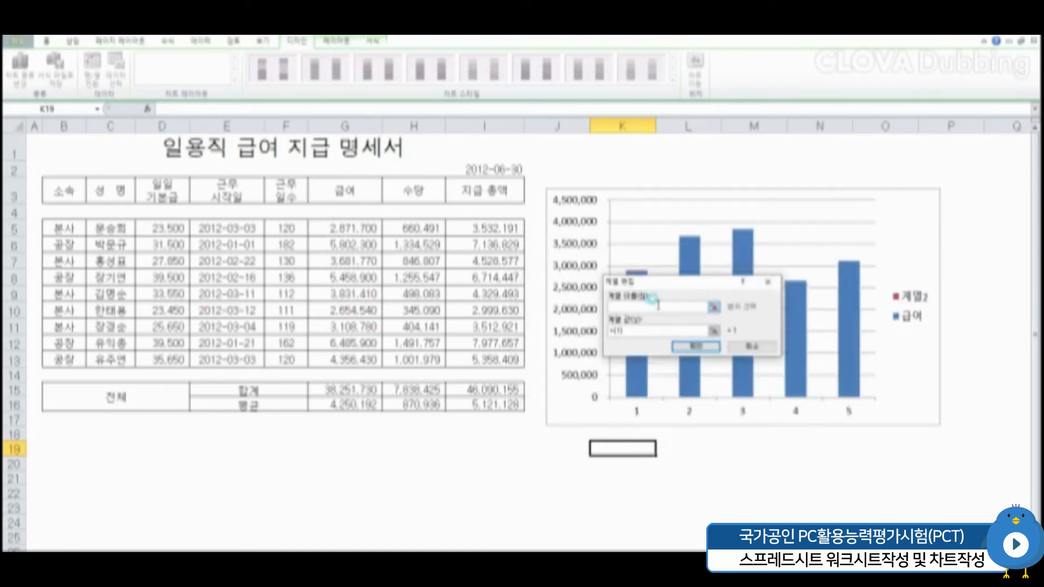
type("수당")
left_click(612, 331)
left_click(714, 331)
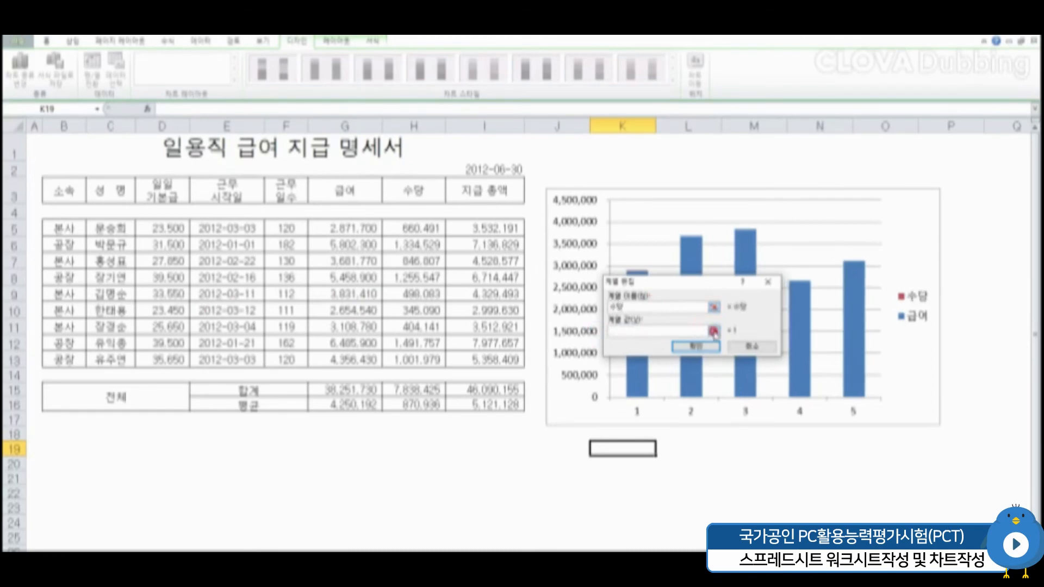
left_click(420, 227)
left_click(416, 260, "ctrl")
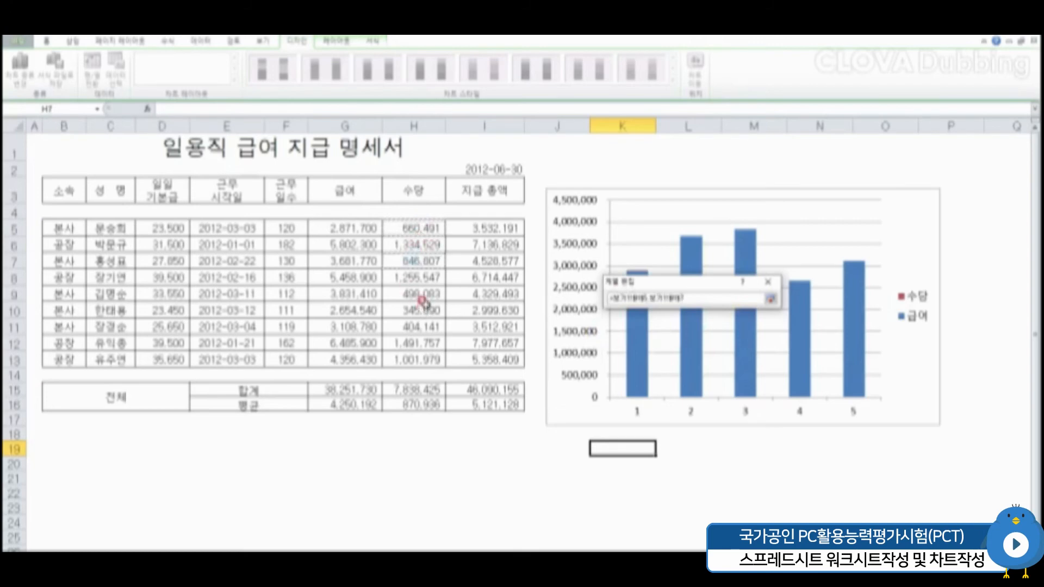
left_click(424, 294, "ctrl")
left_click_drag(425, 294, 423, 338)
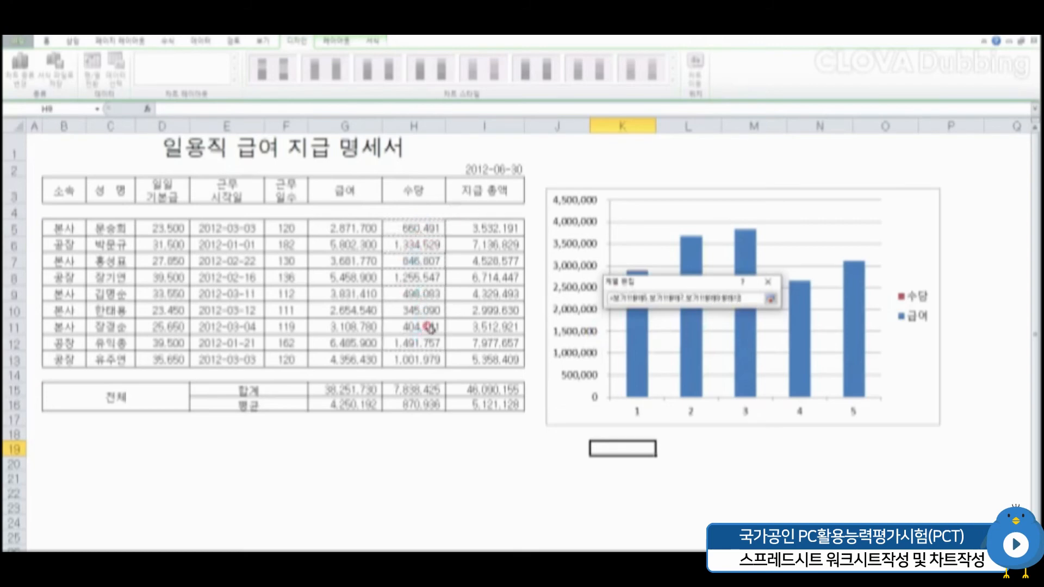
left_click(771, 299)
left_click(770, 310)
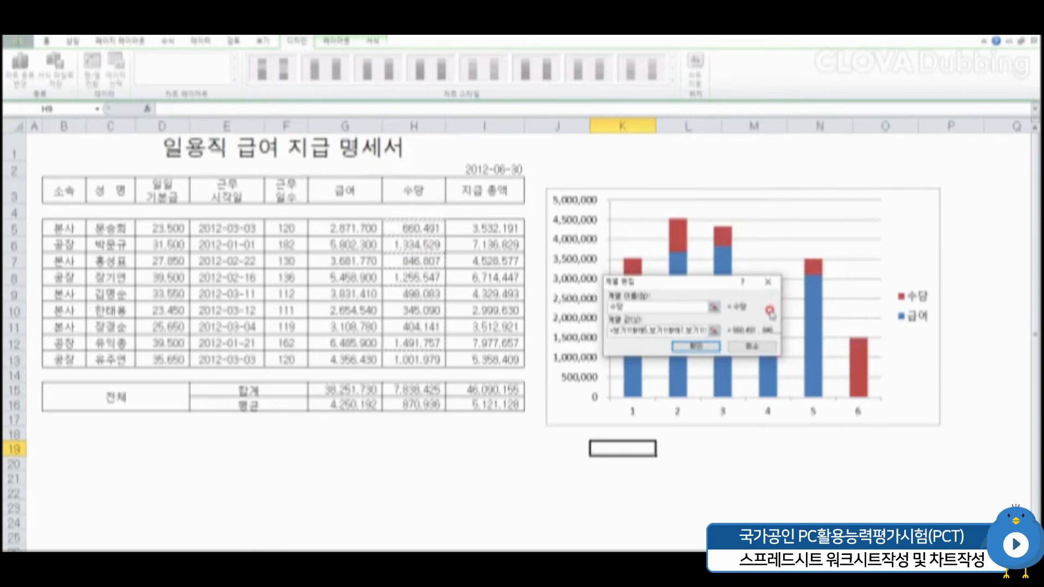
left_click(698, 347)
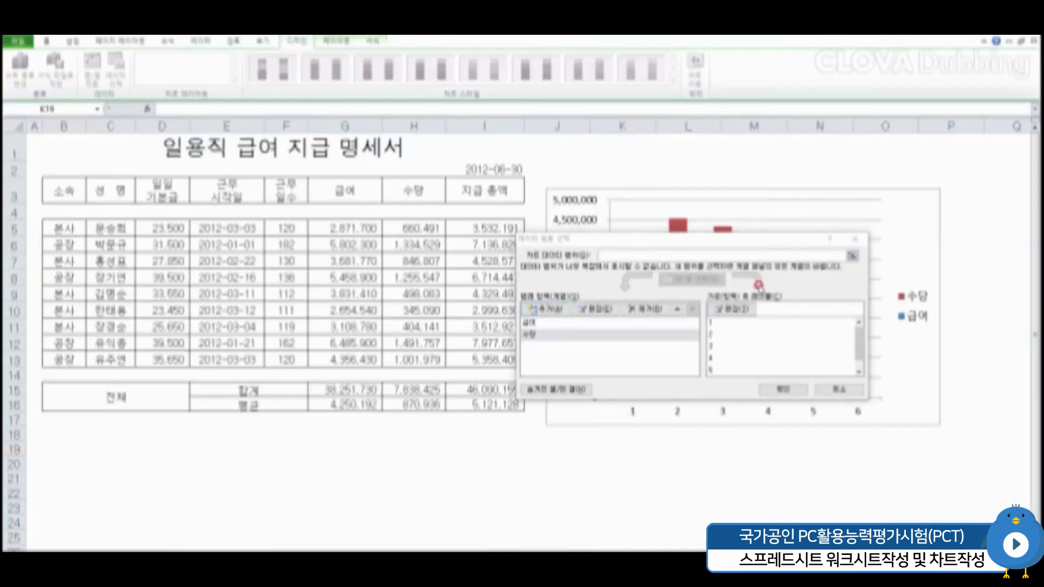
Set the chart's horizontal axis labels to the 본사 workers' names in C5, C7 and C9:C11.
left_click(749, 310)
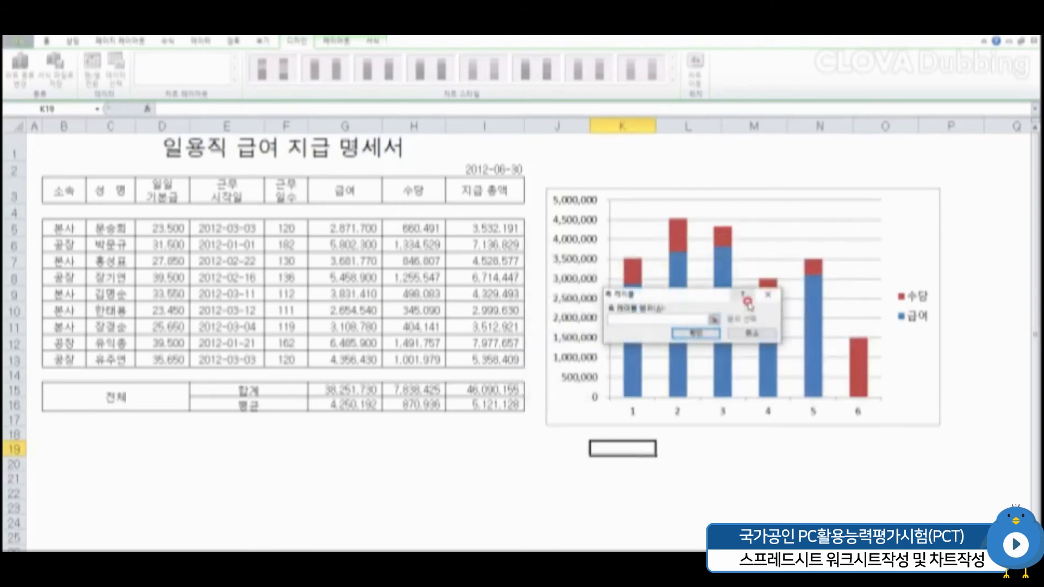
left_click(712, 321)
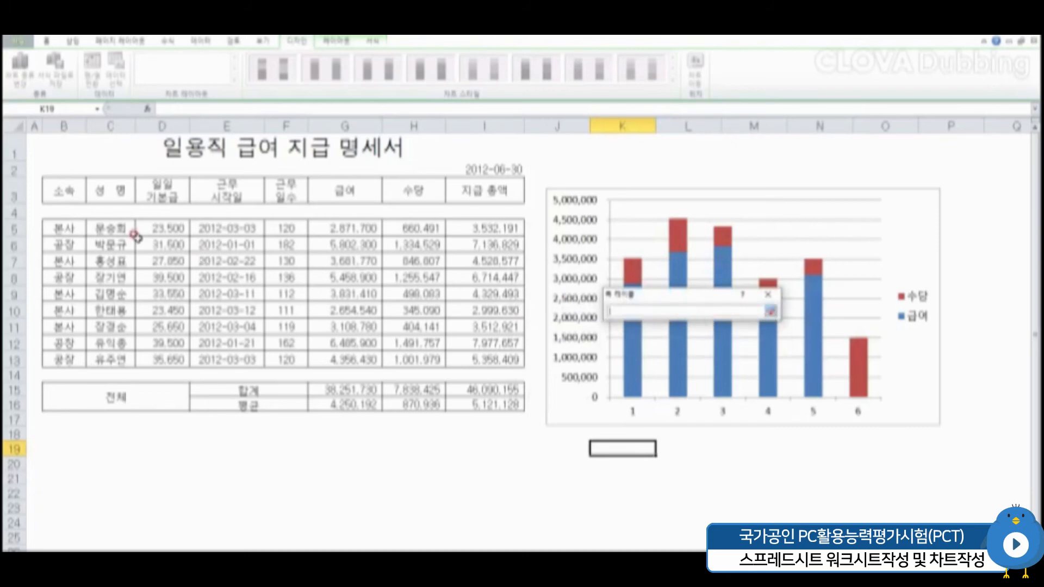
left_click(114, 225)
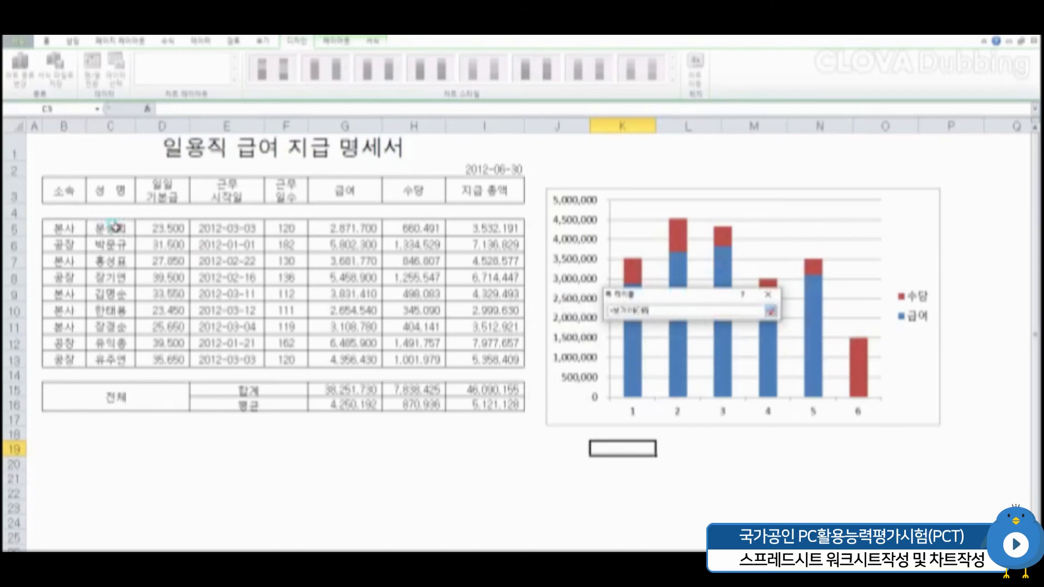
left_click(113, 259, "ctrl")
left_click(118, 289, "ctrl")
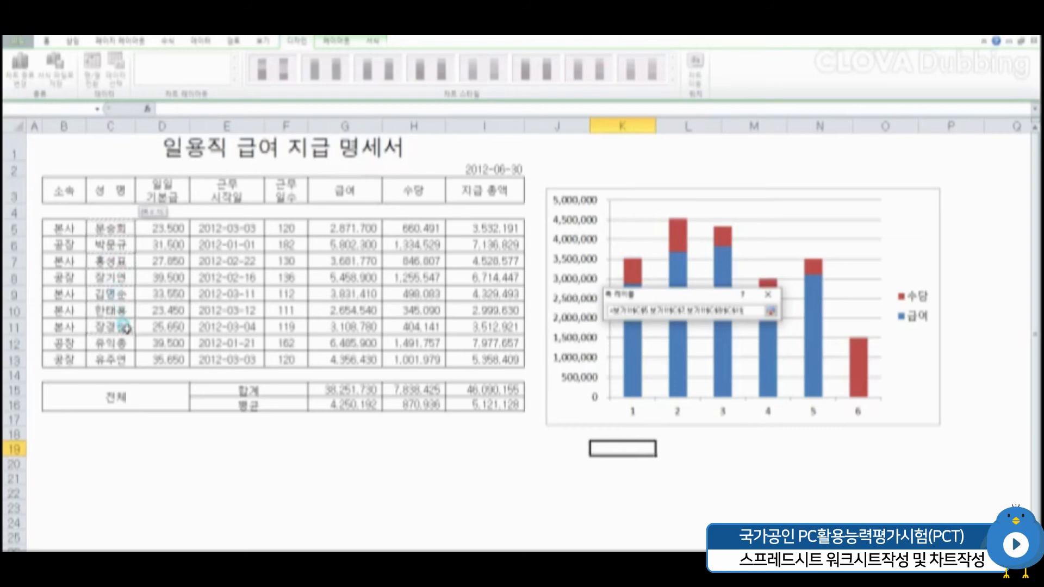
left_click(118, 327, "ctrl")
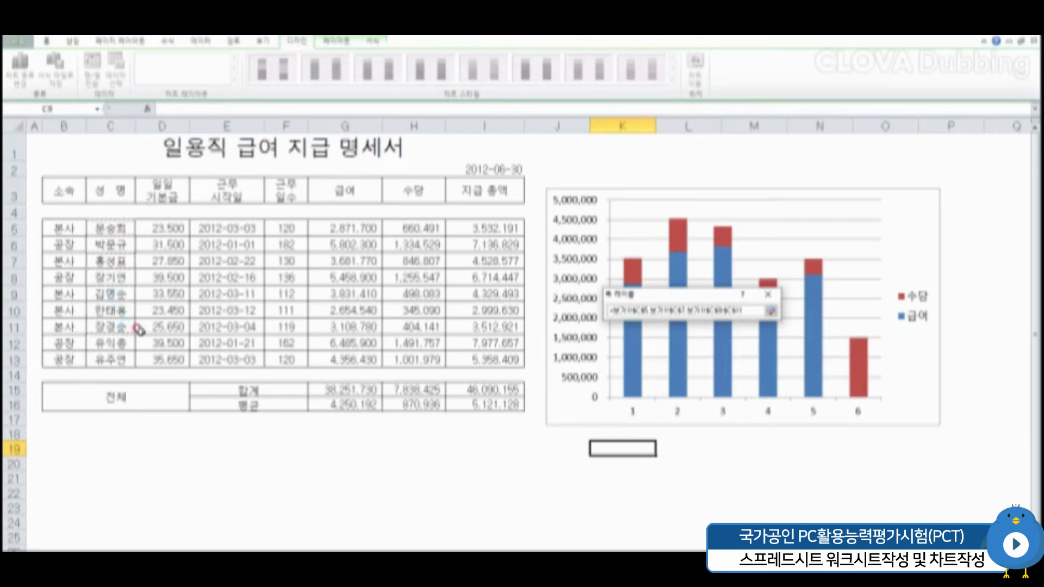
left_click(768, 309)
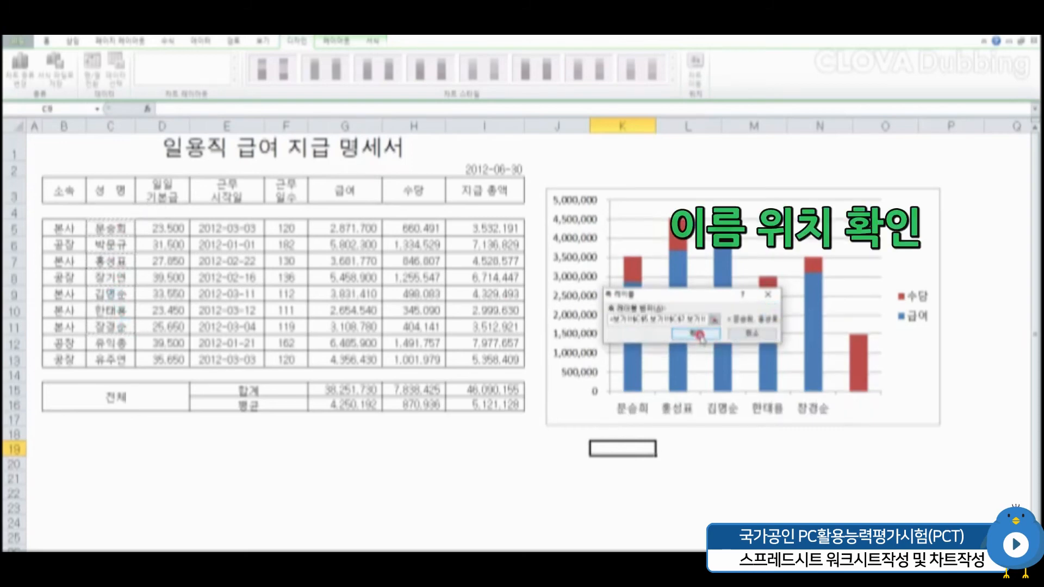
left_click(698, 335)
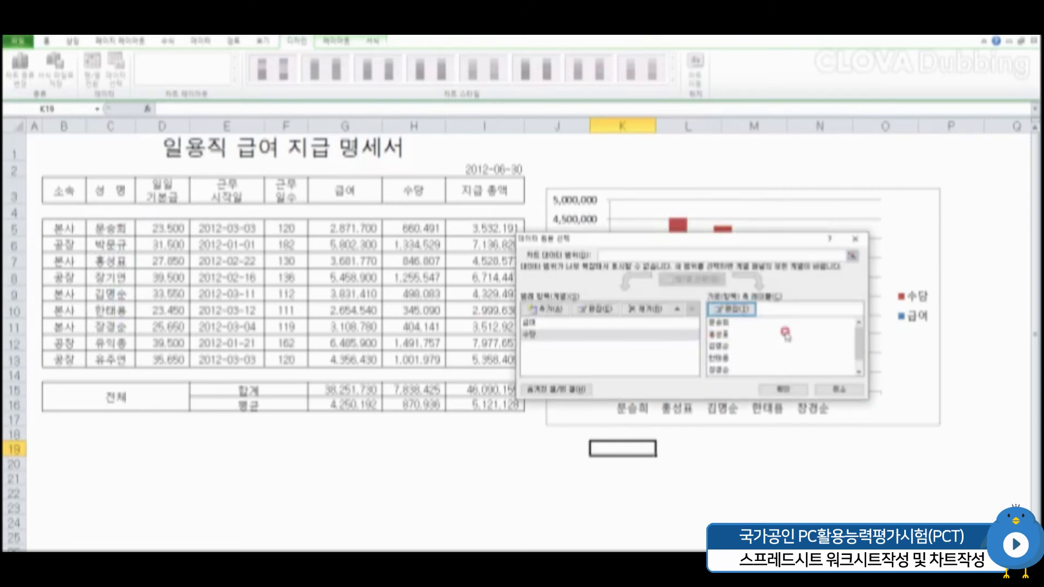
mouse_move(861, 340)
left_mouse_down()
mouse_move(853, 359)
mouse_move(850, 343)
left_mouse_up()
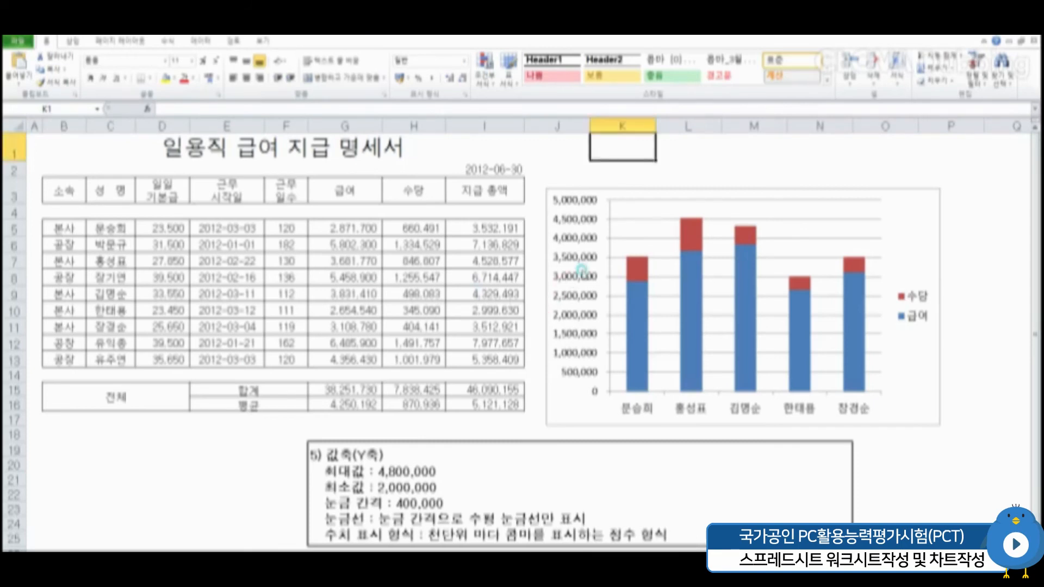
Open the formatting options of the chart's vertical axis and fix its minimum at 2000000.
left_click(581, 275)
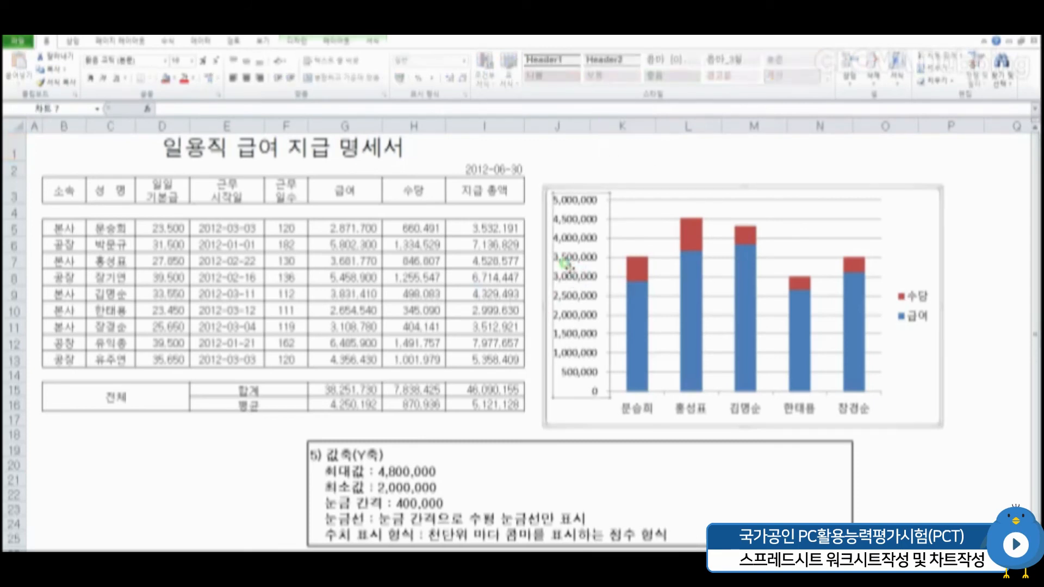
right_click(569, 267)
left_click(567, 264)
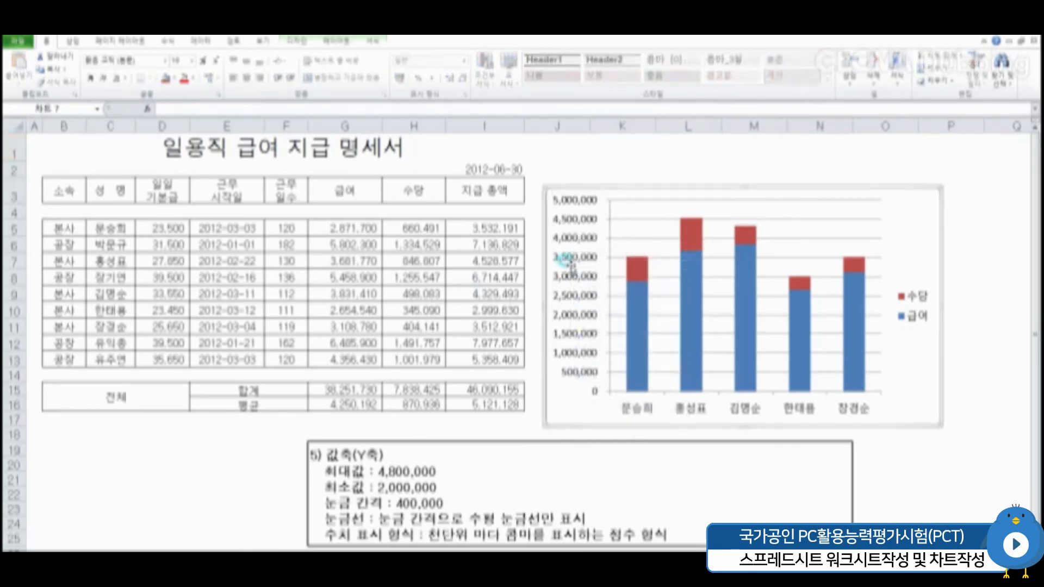
right_click(576, 255)
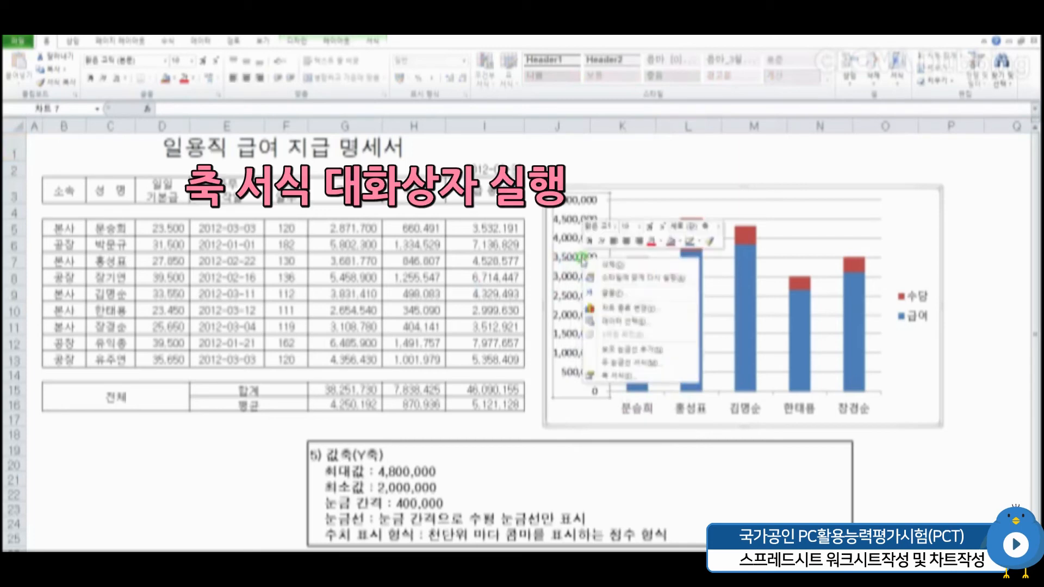
left_click(618, 376)
left_click_drag(660, 171, 647, 150)
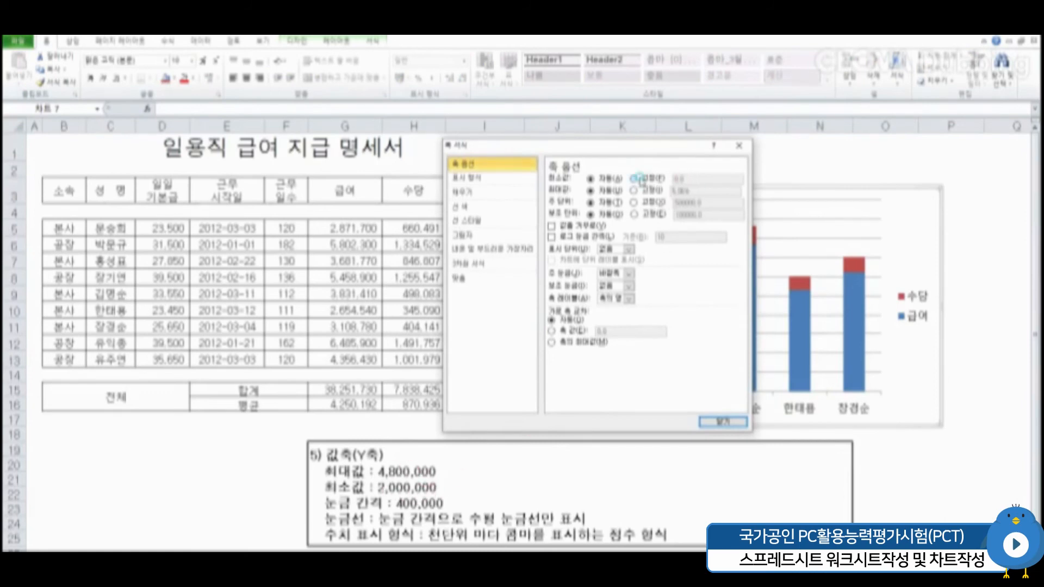
left_click(637, 179)
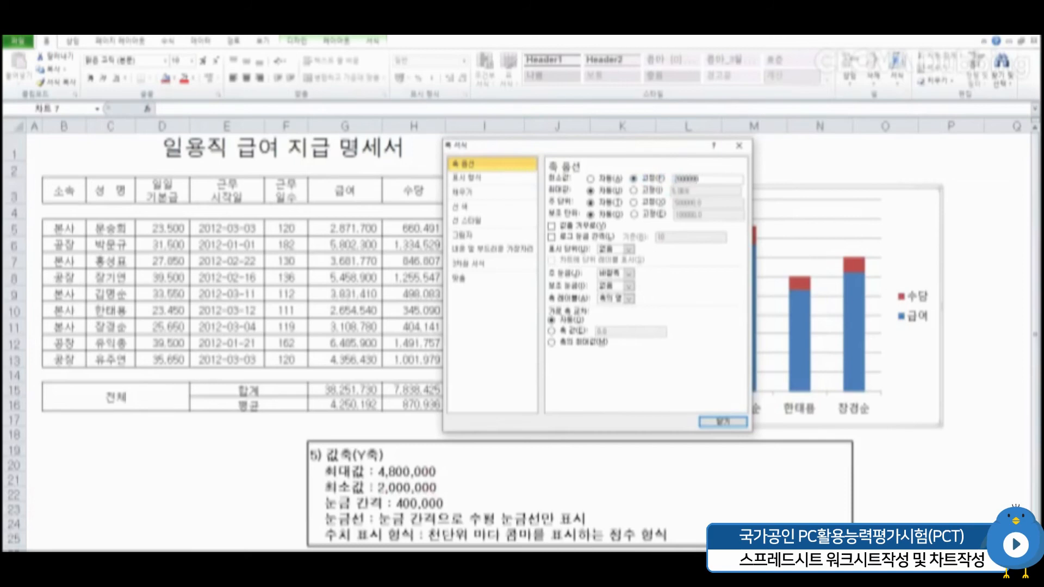
Fix the vertical axis maximum at 4800000 and its major unit at 400000.
left_click(634, 190)
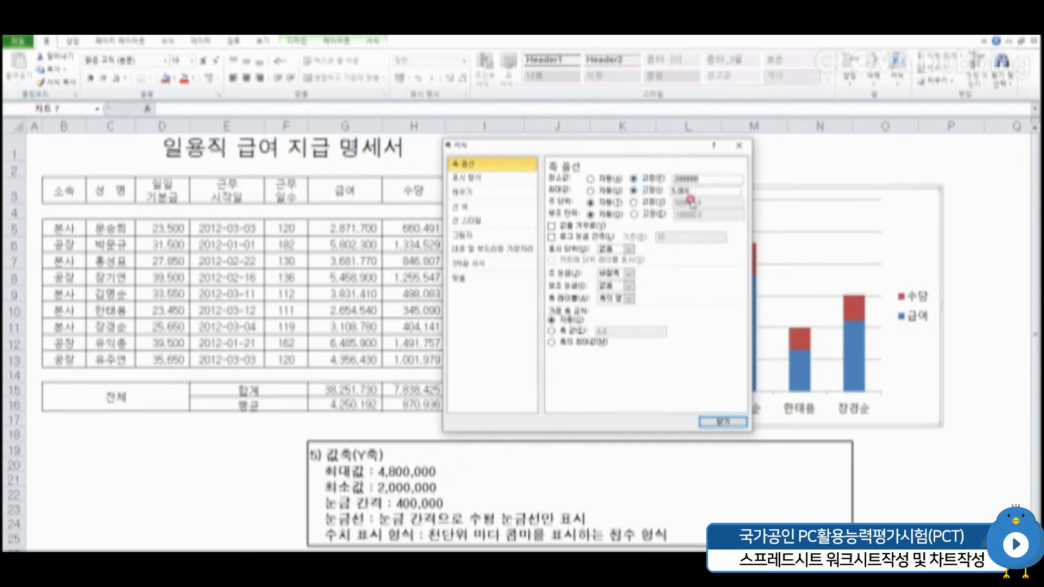
left_click_drag(690, 191, 664, 190)
type("4800000")
left_click(635, 203)
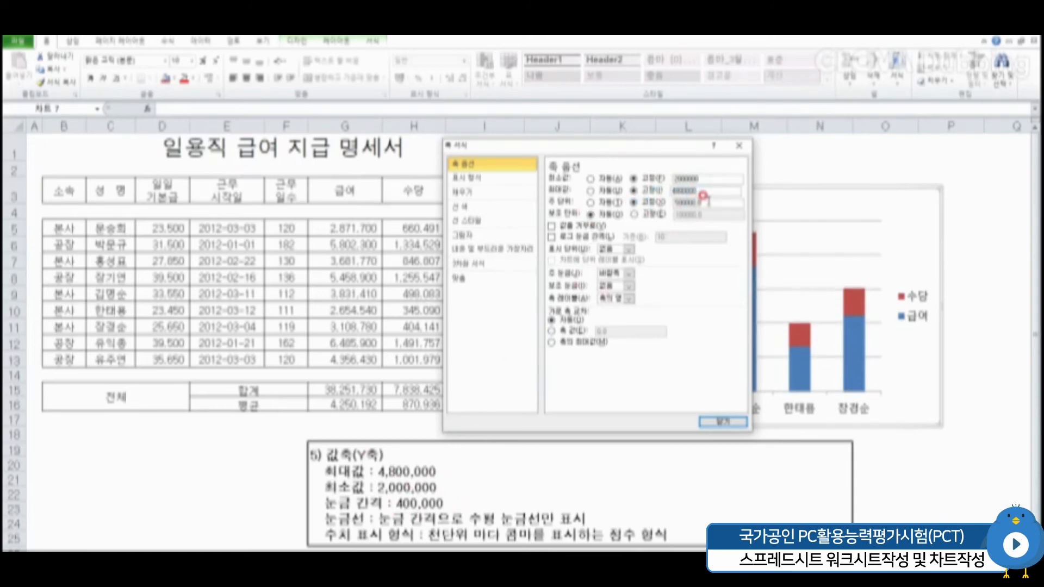
type("4")
Set the vertical axis display unit to 천 without showing the unit label on the chart, and close the axis formatting.
left_click(628, 249)
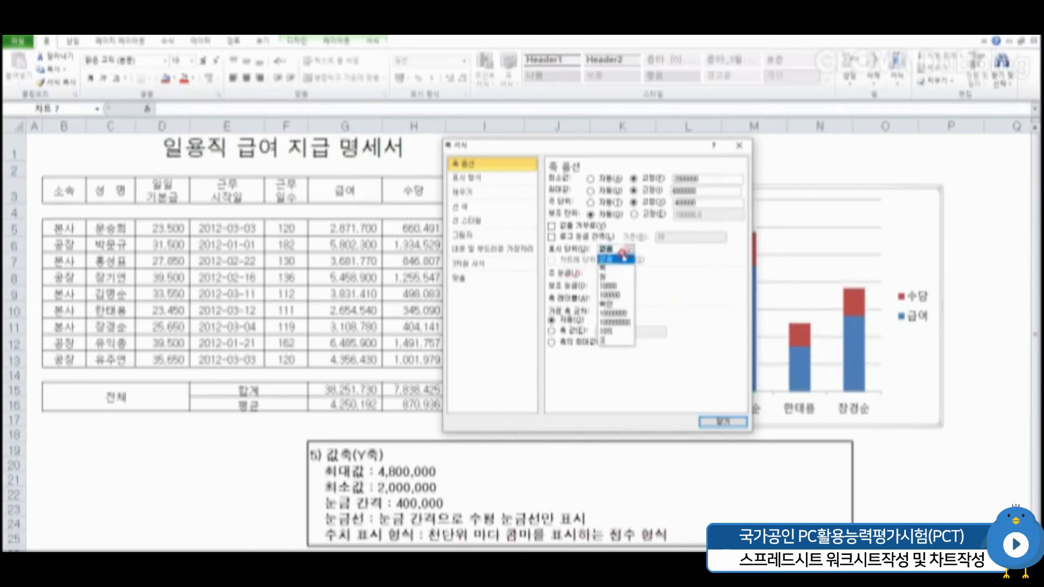
left_click(619, 277)
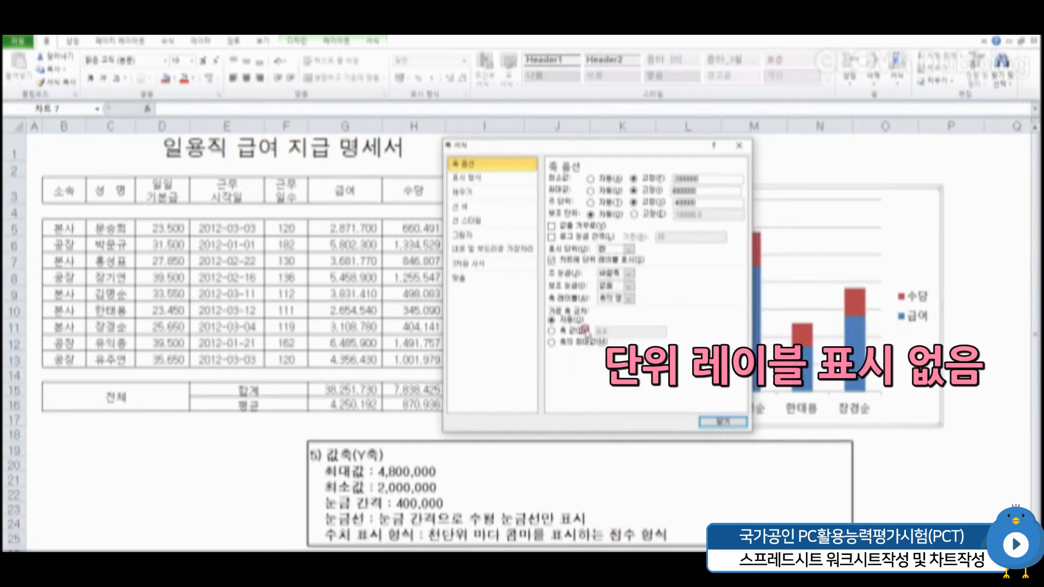
left_click(553, 261)
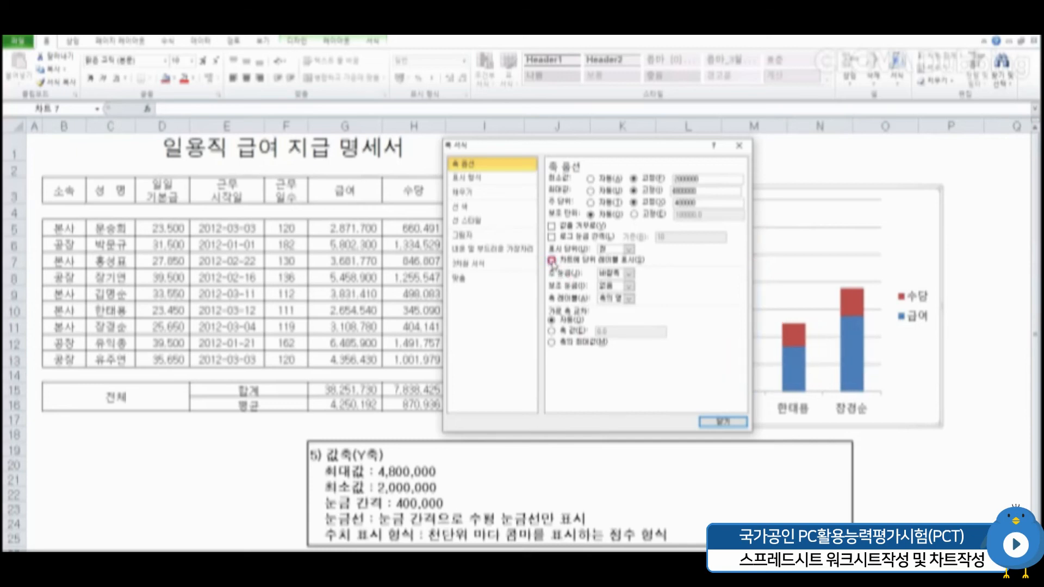
left_click(716, 420)
left_click(725, 423)
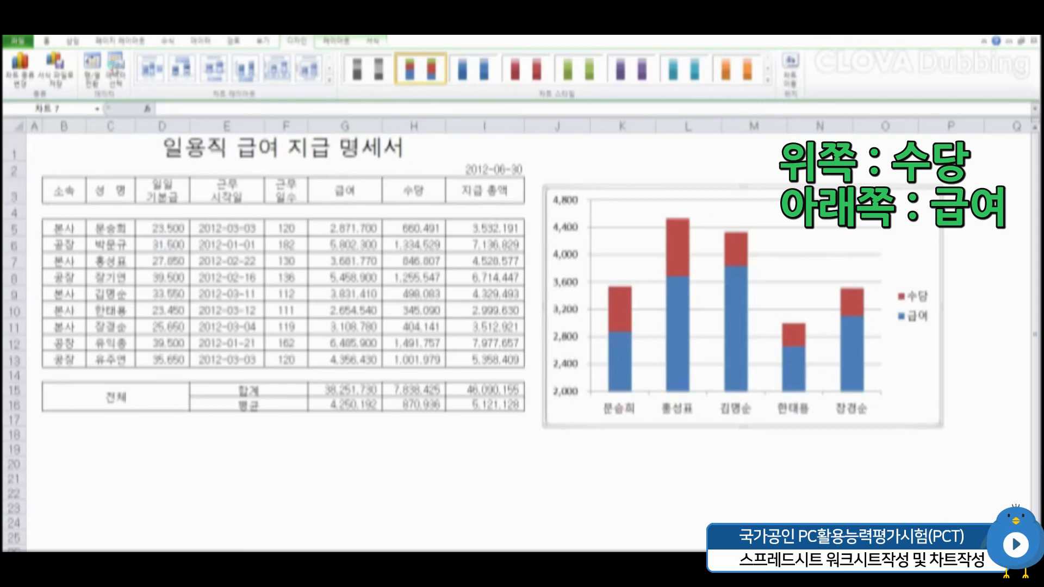
Move the 급여 series below 수당 in the chart's series order and restore the original order.
left_click(116, 72)
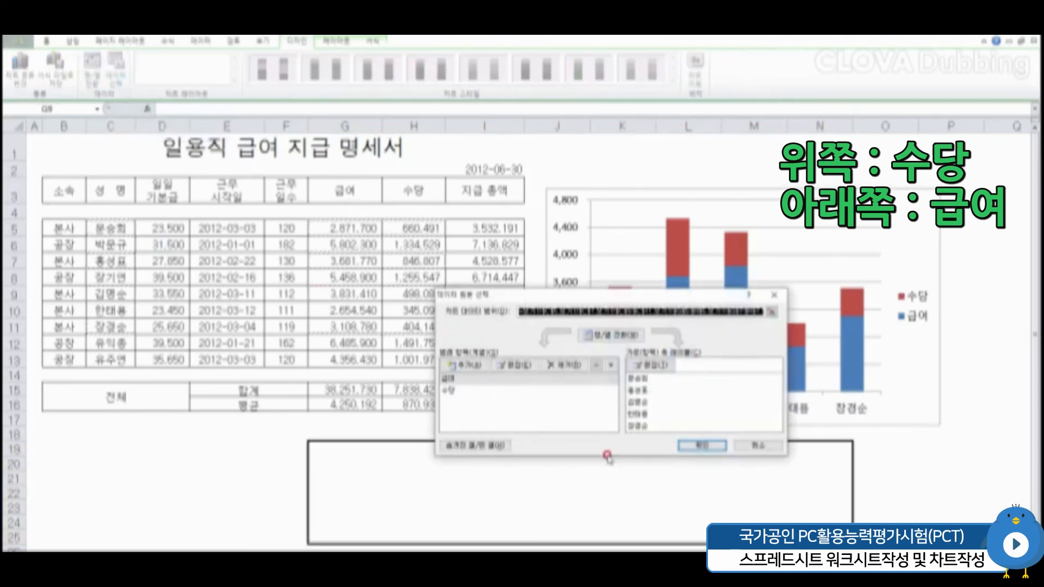
left_click(509, 379)
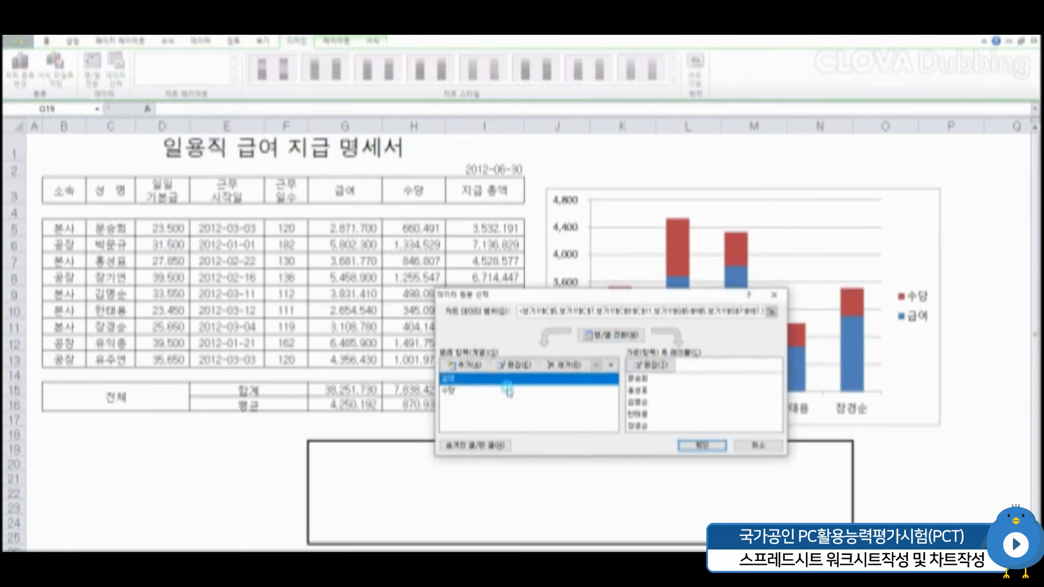
left_click(610, 365)
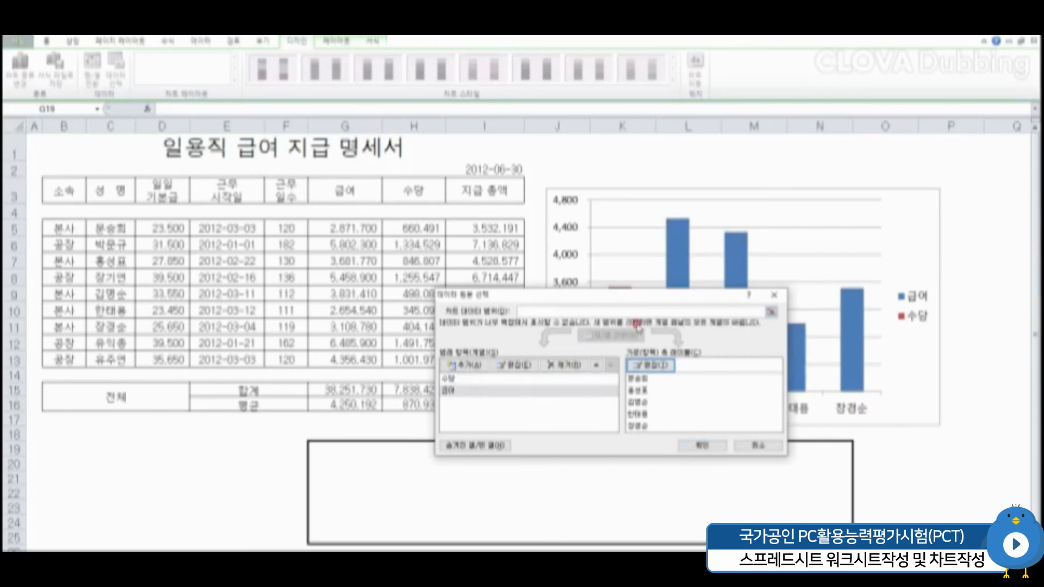
left_click_drag(652, 298, 389, 281)
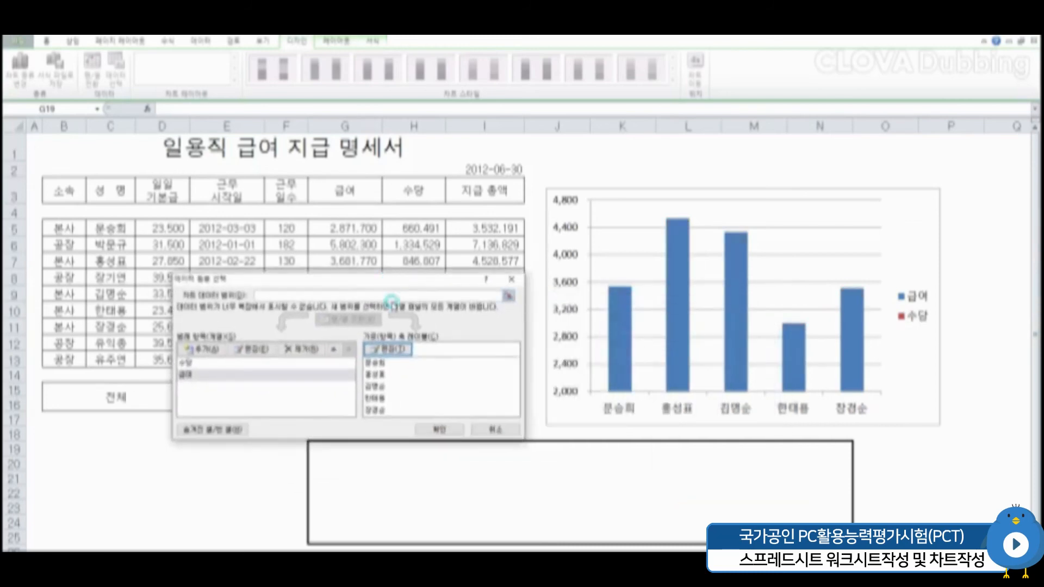
left_click(335, 351)
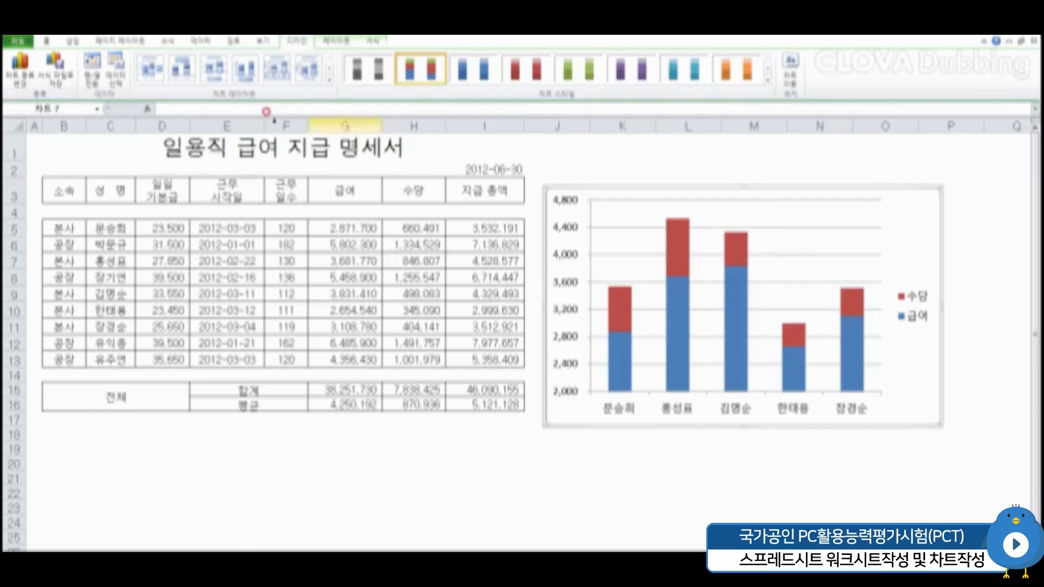
left_click(115, 69)
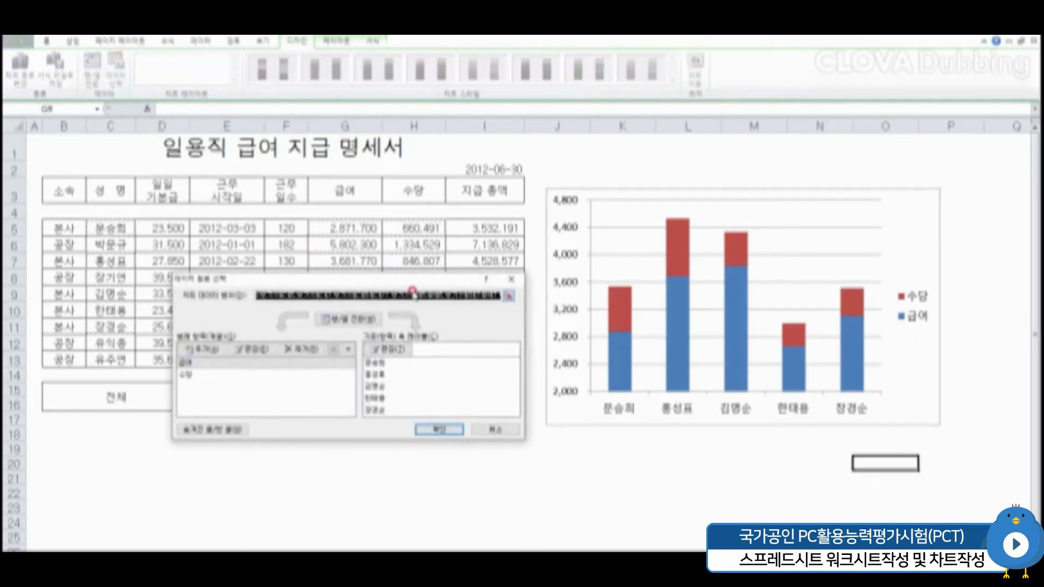
left_click(389, 344)
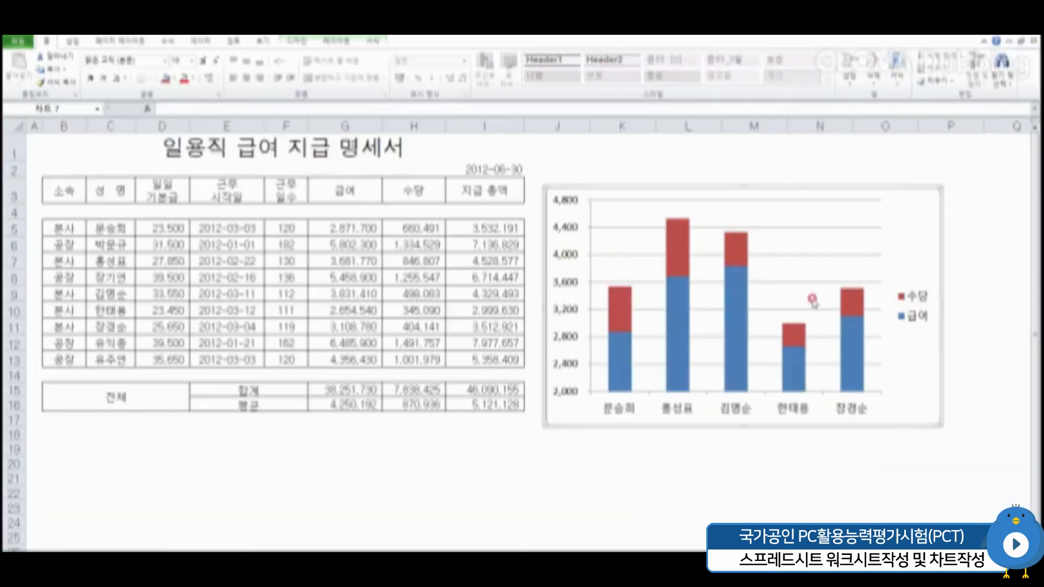
Format the chart legend's text in the 돋움 font at size 14.
left_click(913, 309)
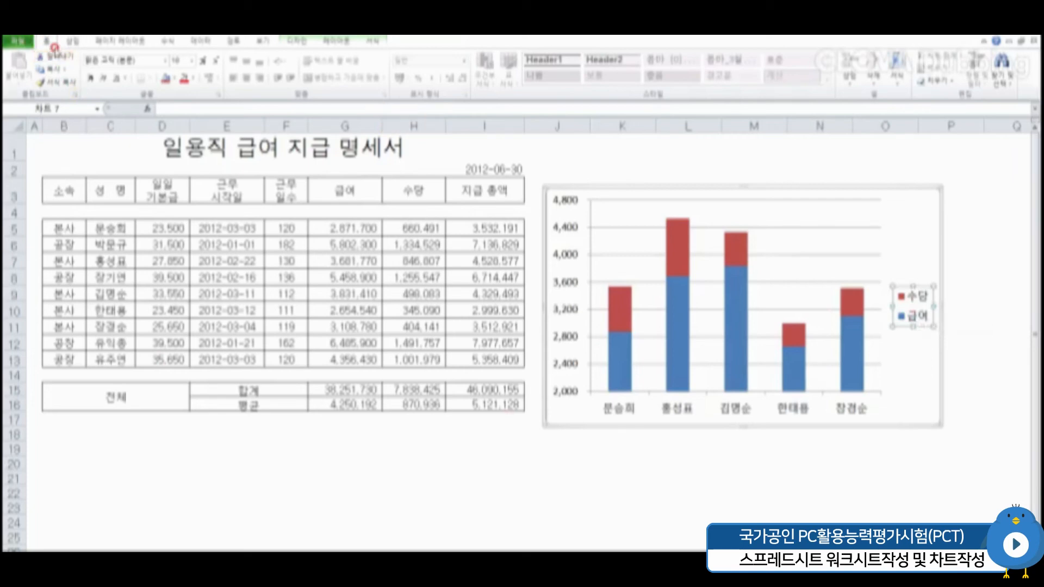
left_click(165, 64)
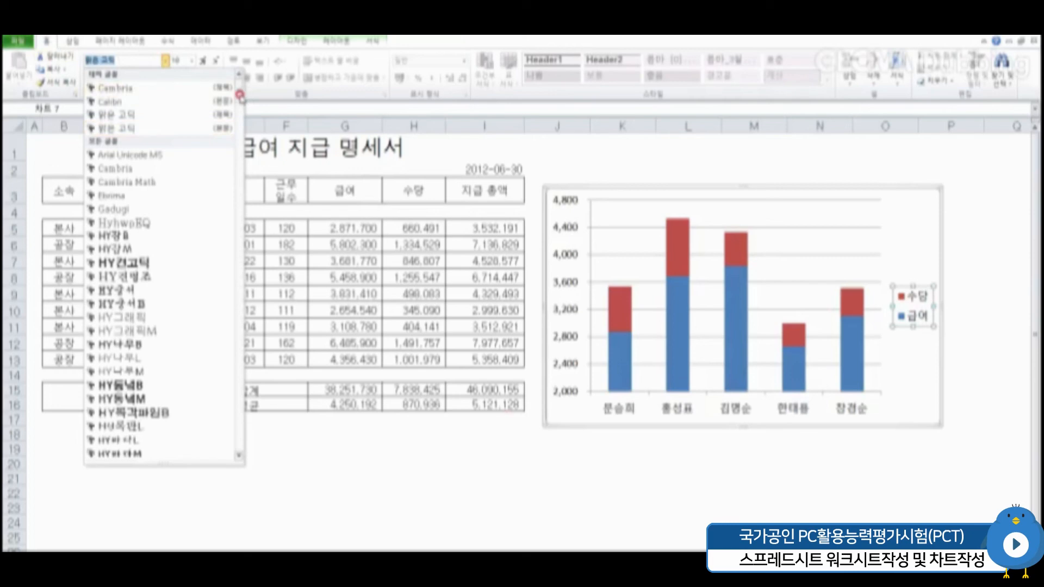
scroll(237, 135, "down", 15)
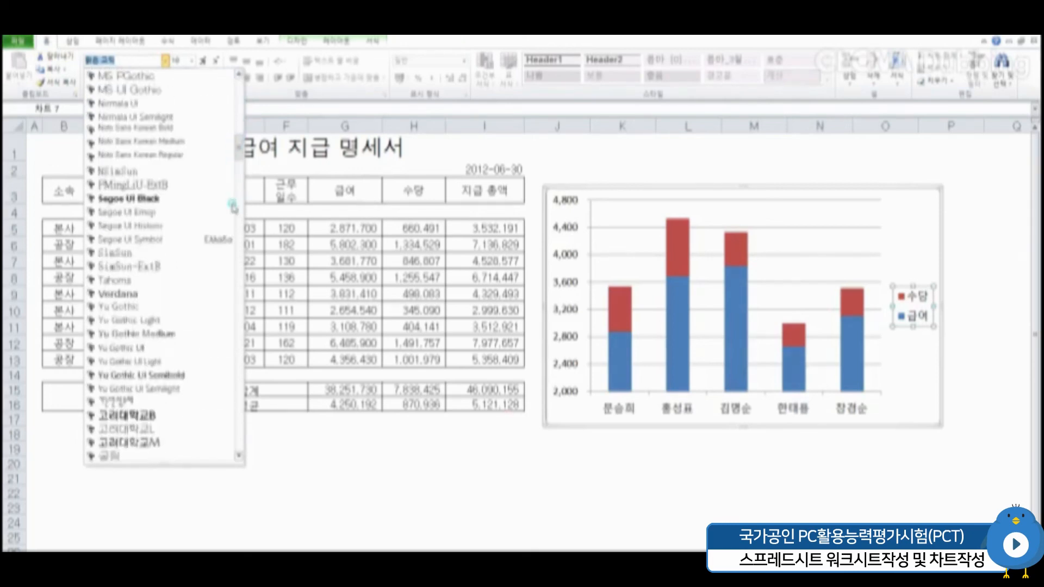
left_click_drag(238, 249, 241, 172)
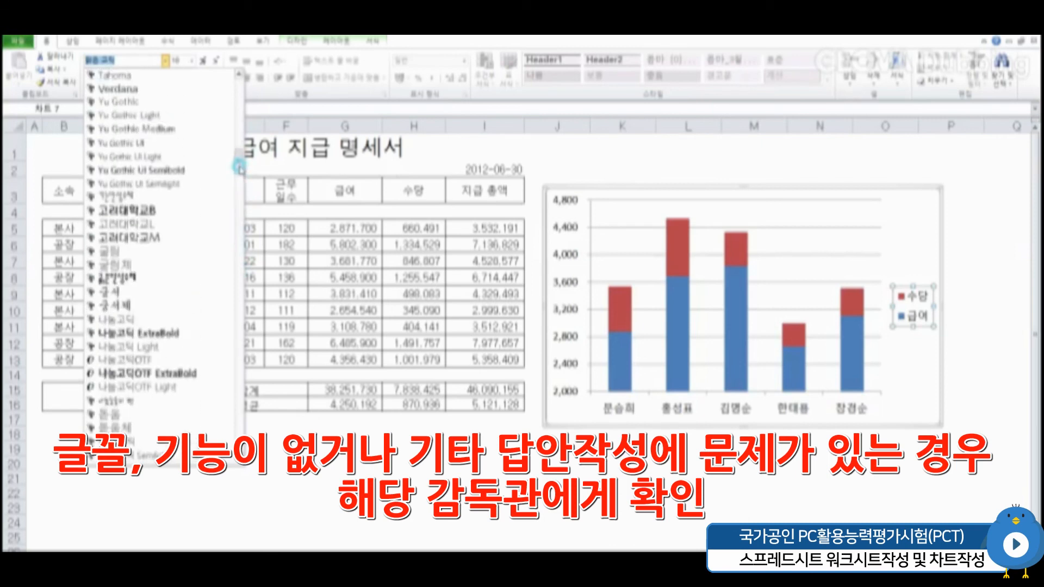
left_click(112, 413)
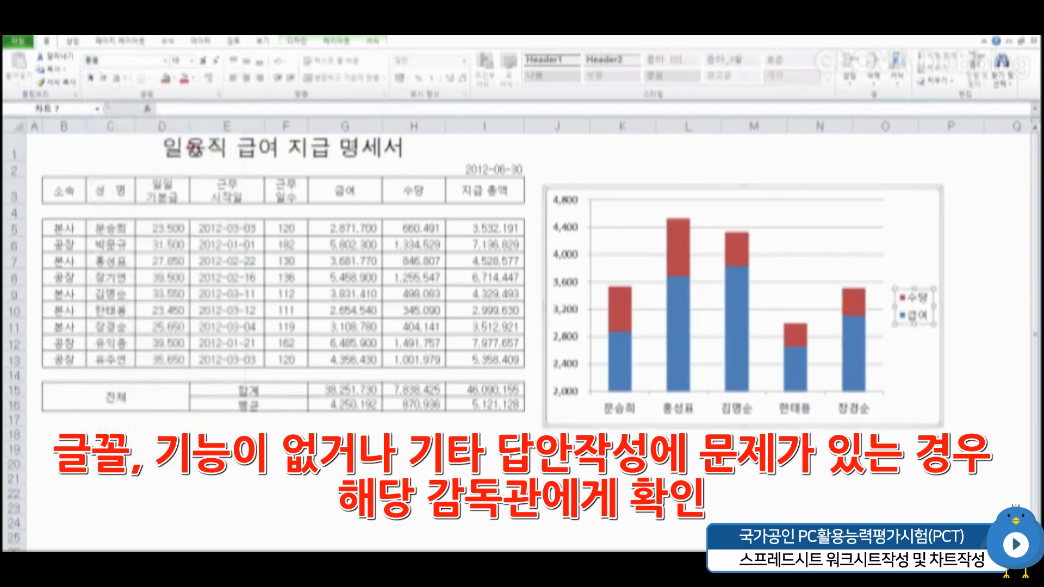
left_click(192, 61)
left_click(181, 138)
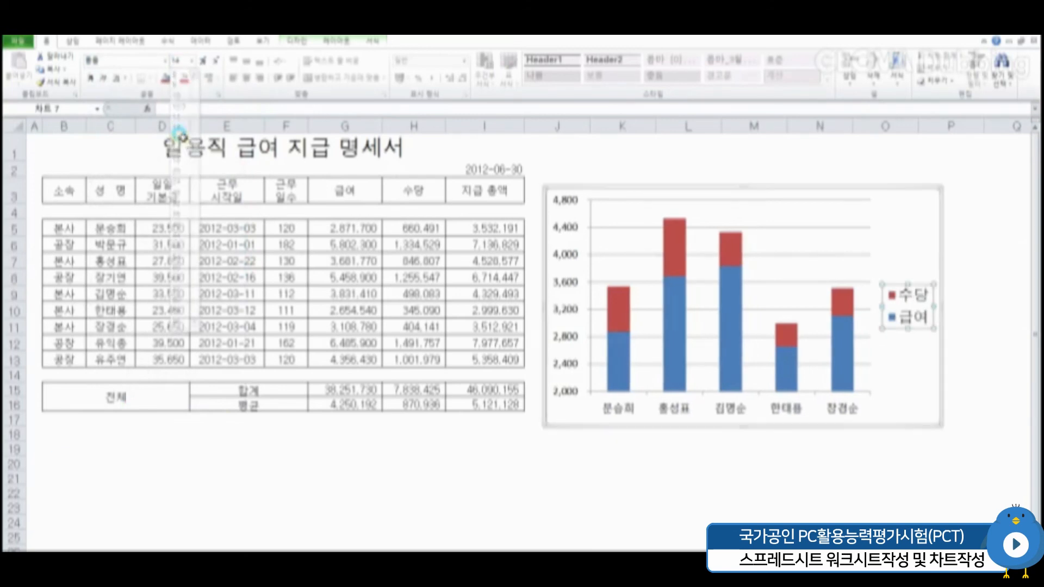